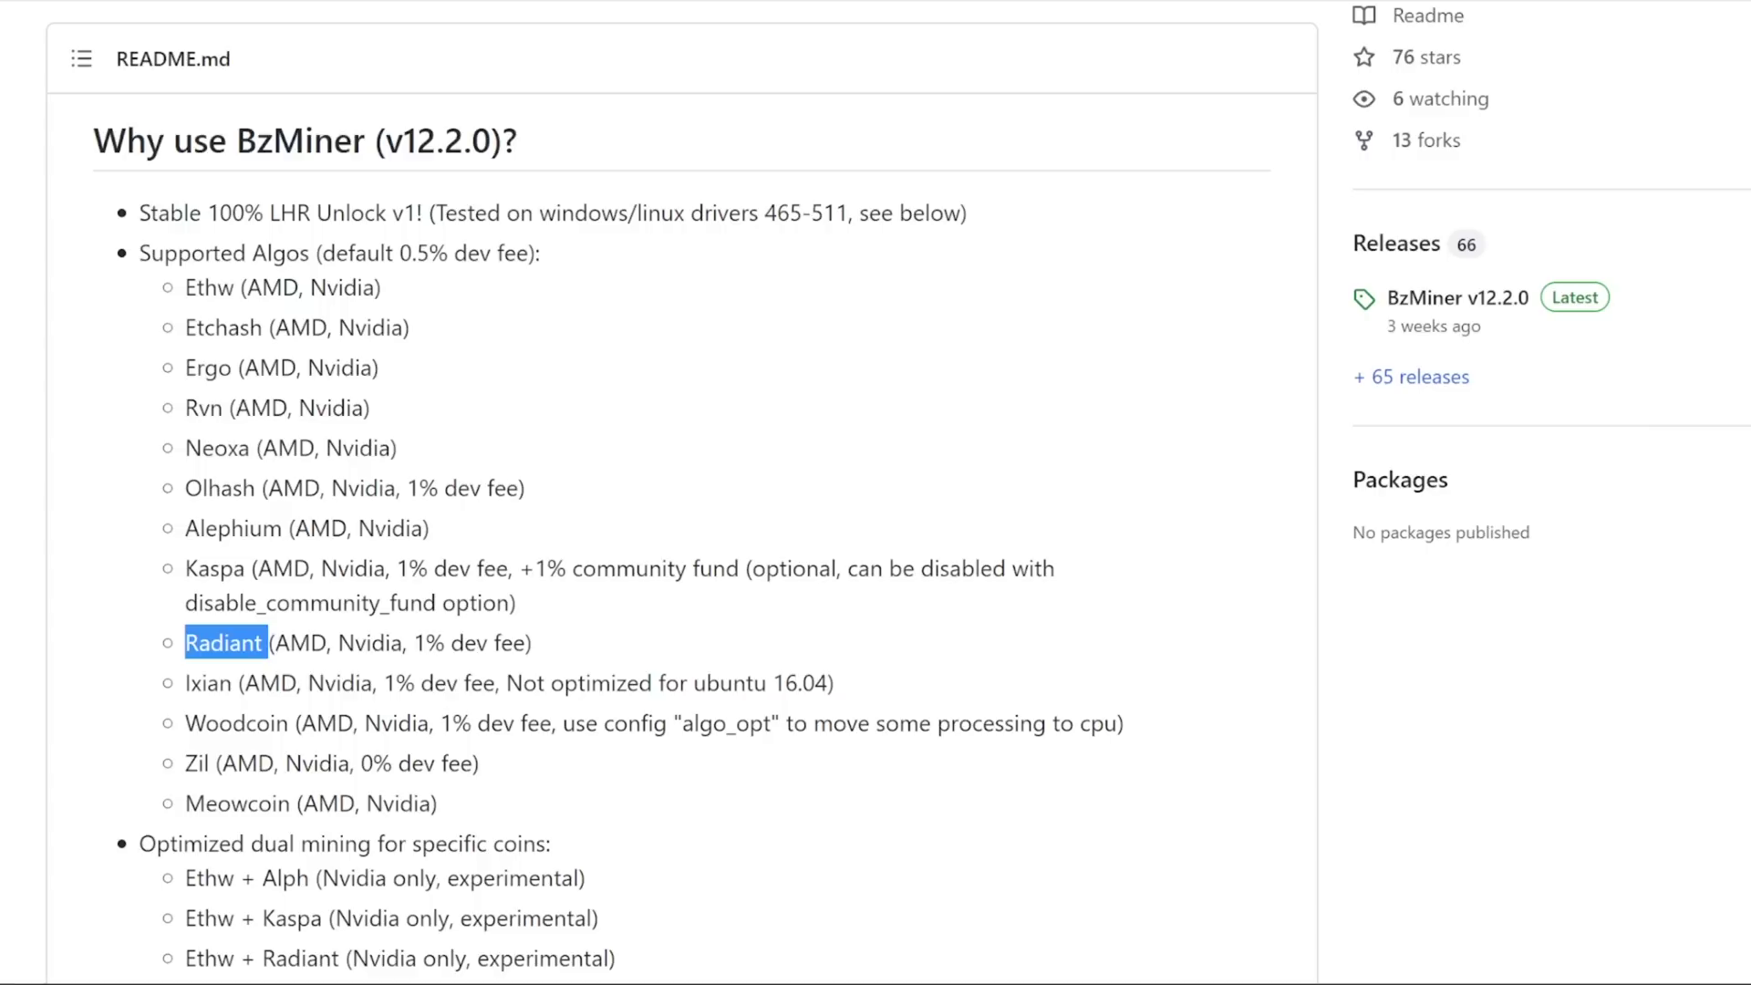
Step: Highlight the algorithm entries from Olhash to Kaspa on the HouseHeater01 overview
click(347, 623)
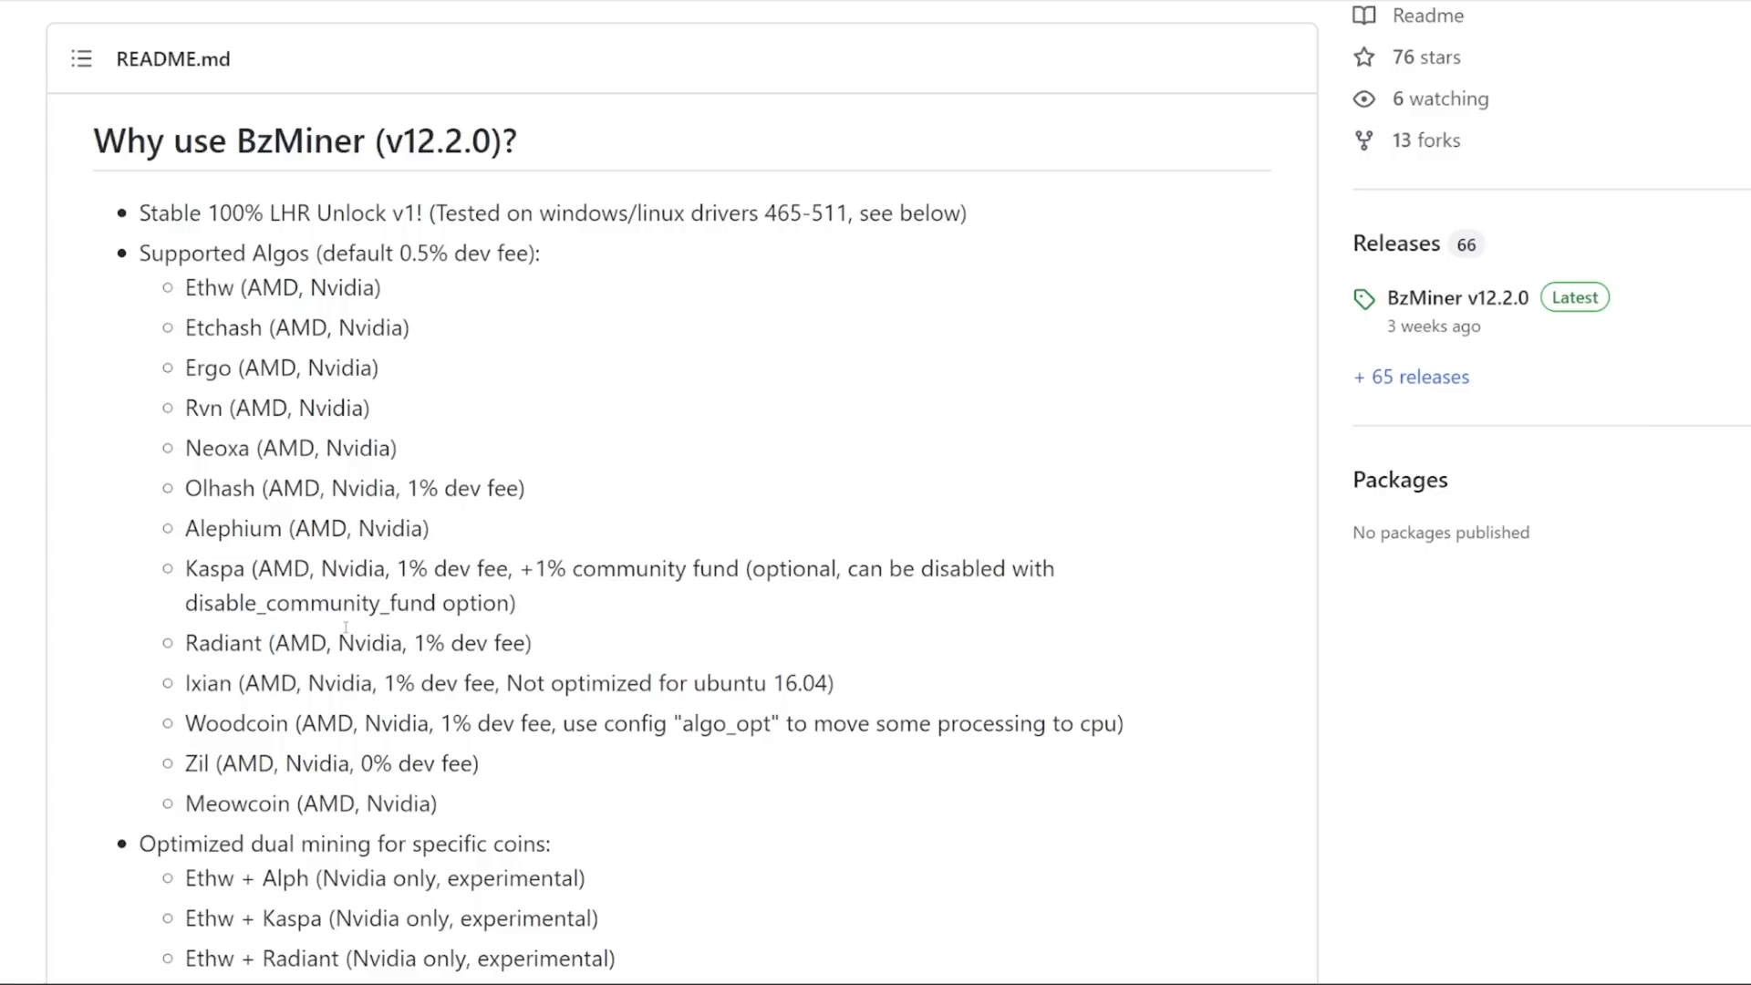
drag(243, 566, 185, 490)
click(256, 448)
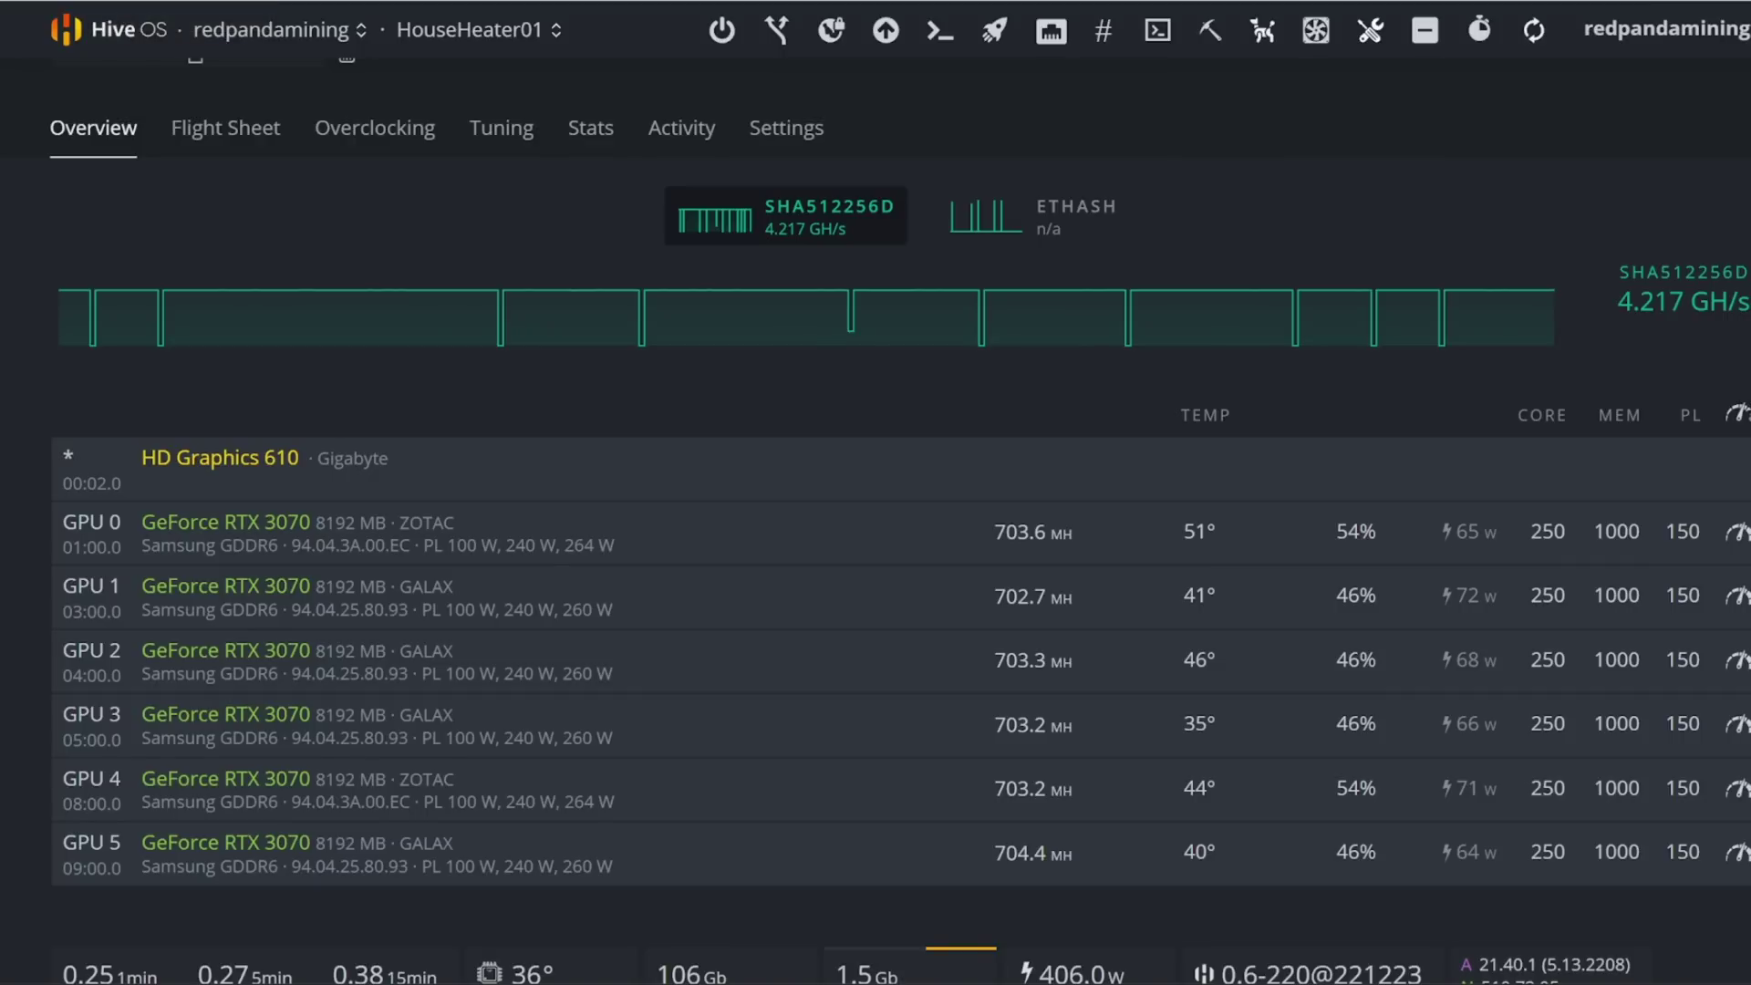
Step: Open the rig's current ETC/RXD BzMiner flight sheet in edit mode
click(234, 137)
scroll(1018, 450, down, 2)
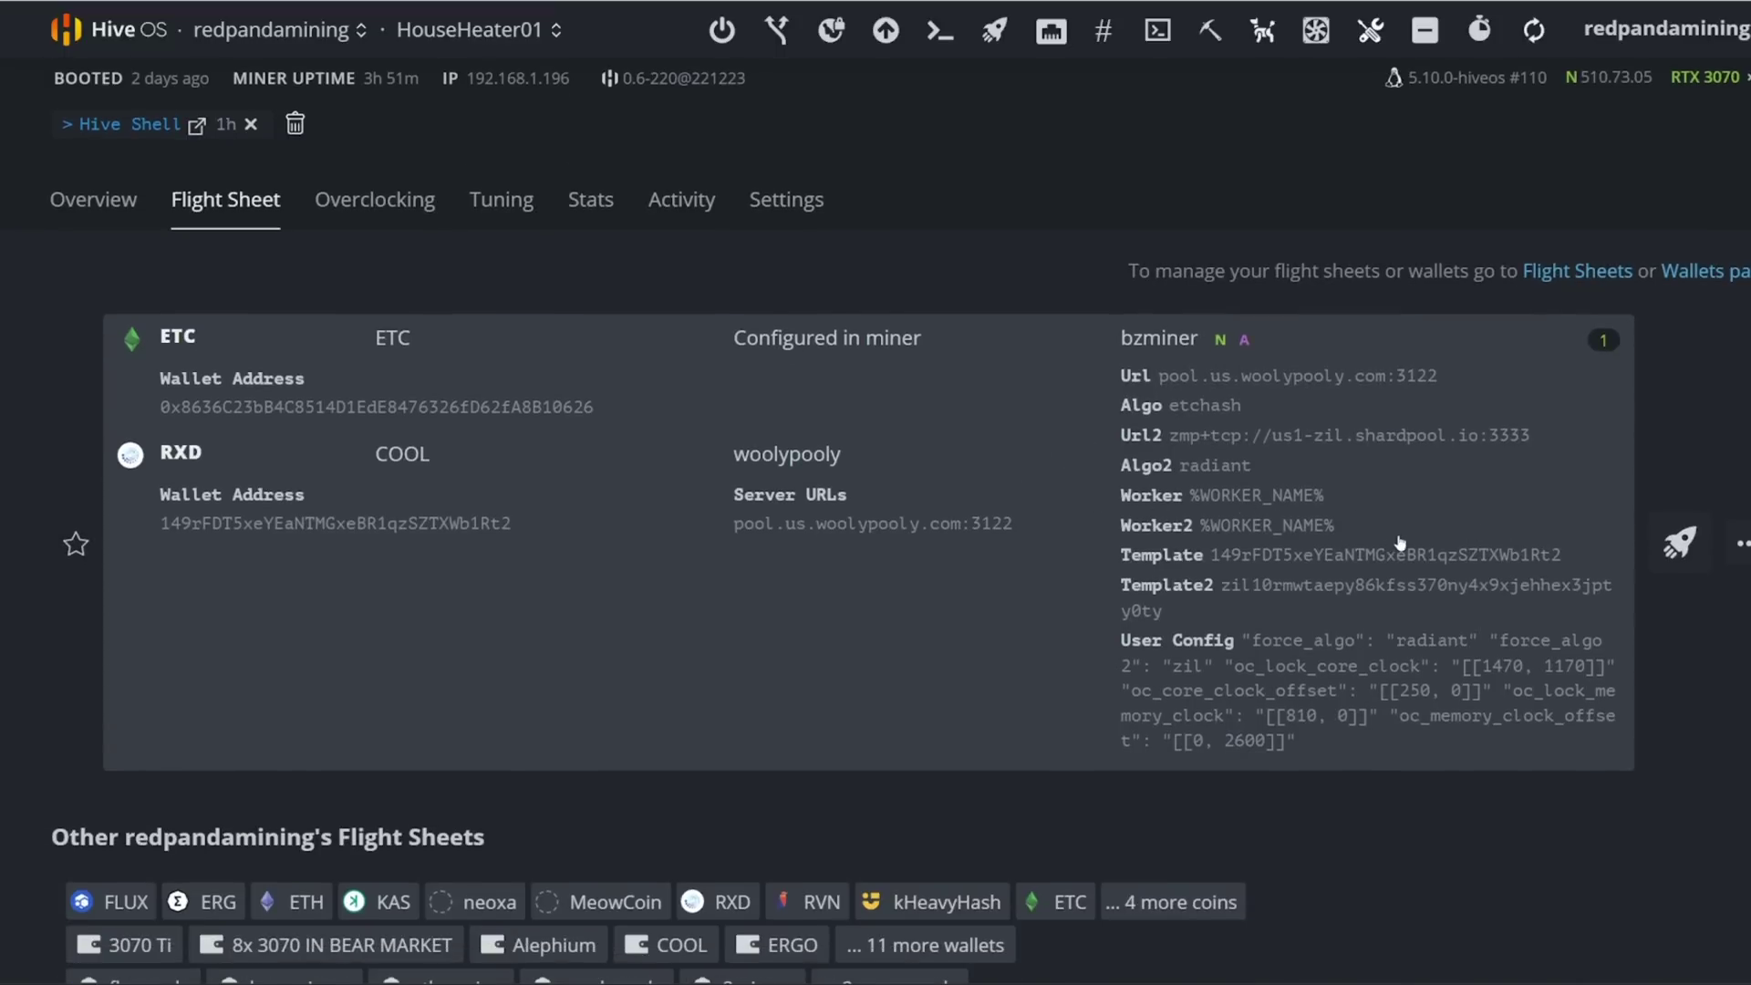
click(1730, 542)
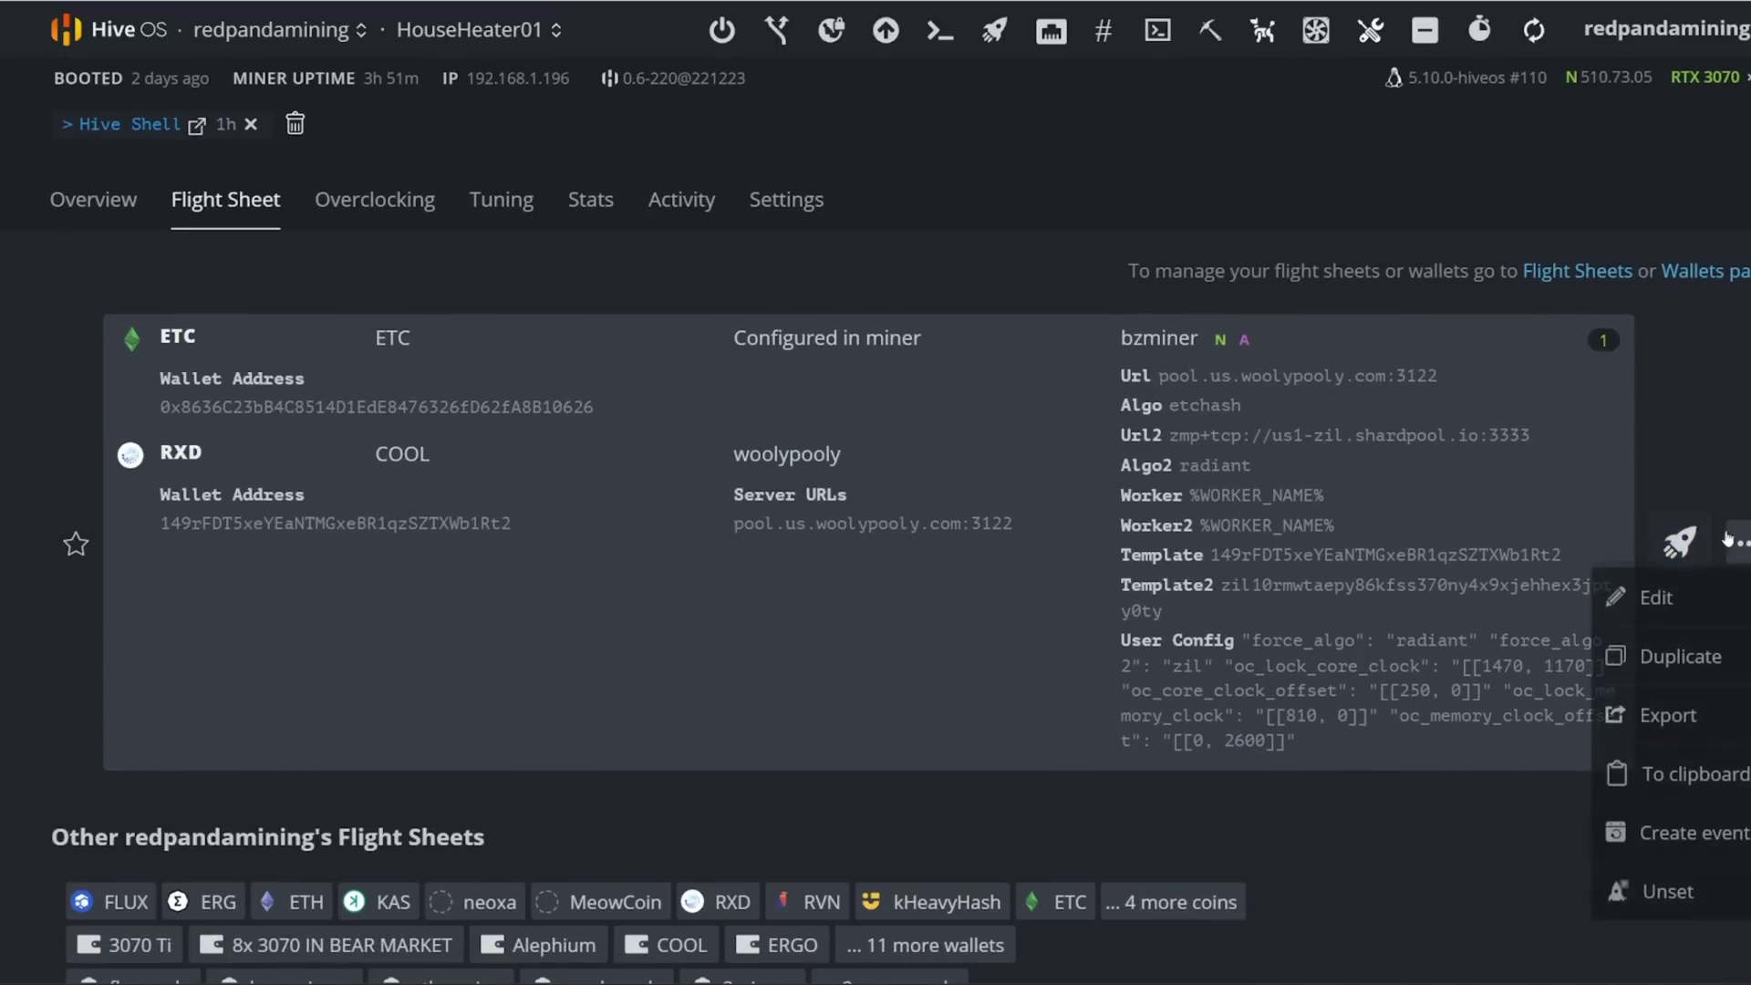
click(1655, 598)
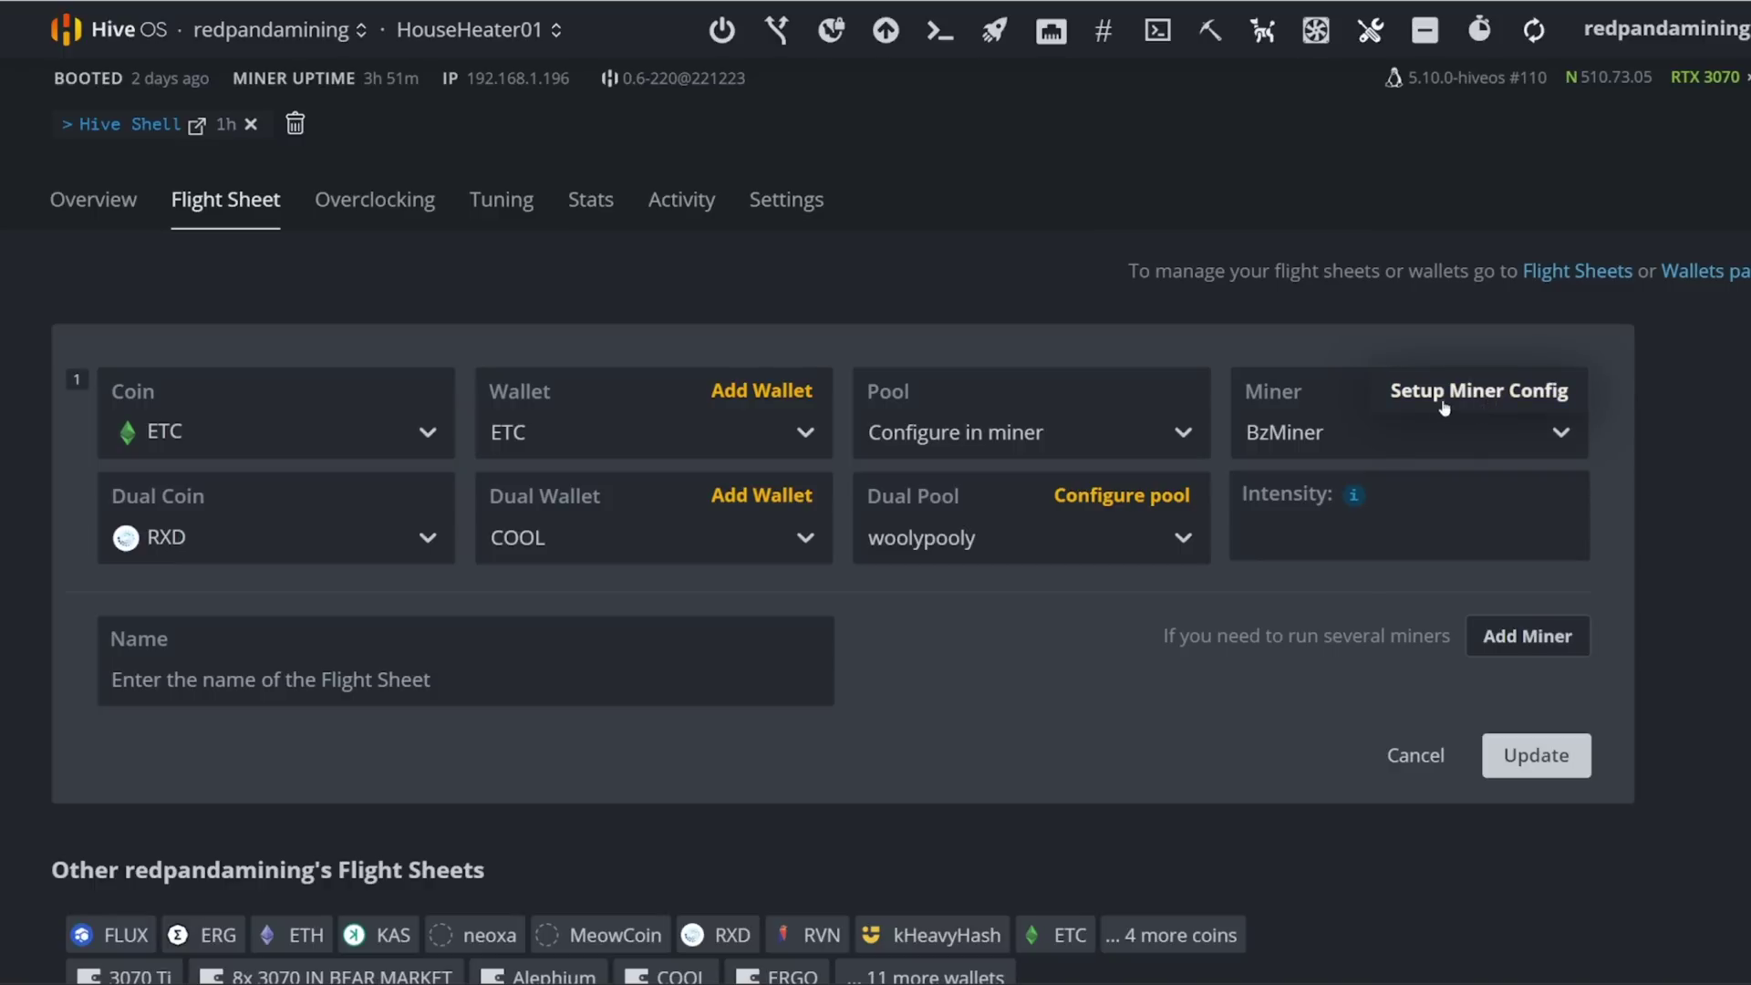
Step: Open the BzMiner config and check the second coin's and first coin's settings
click(1484, 401)
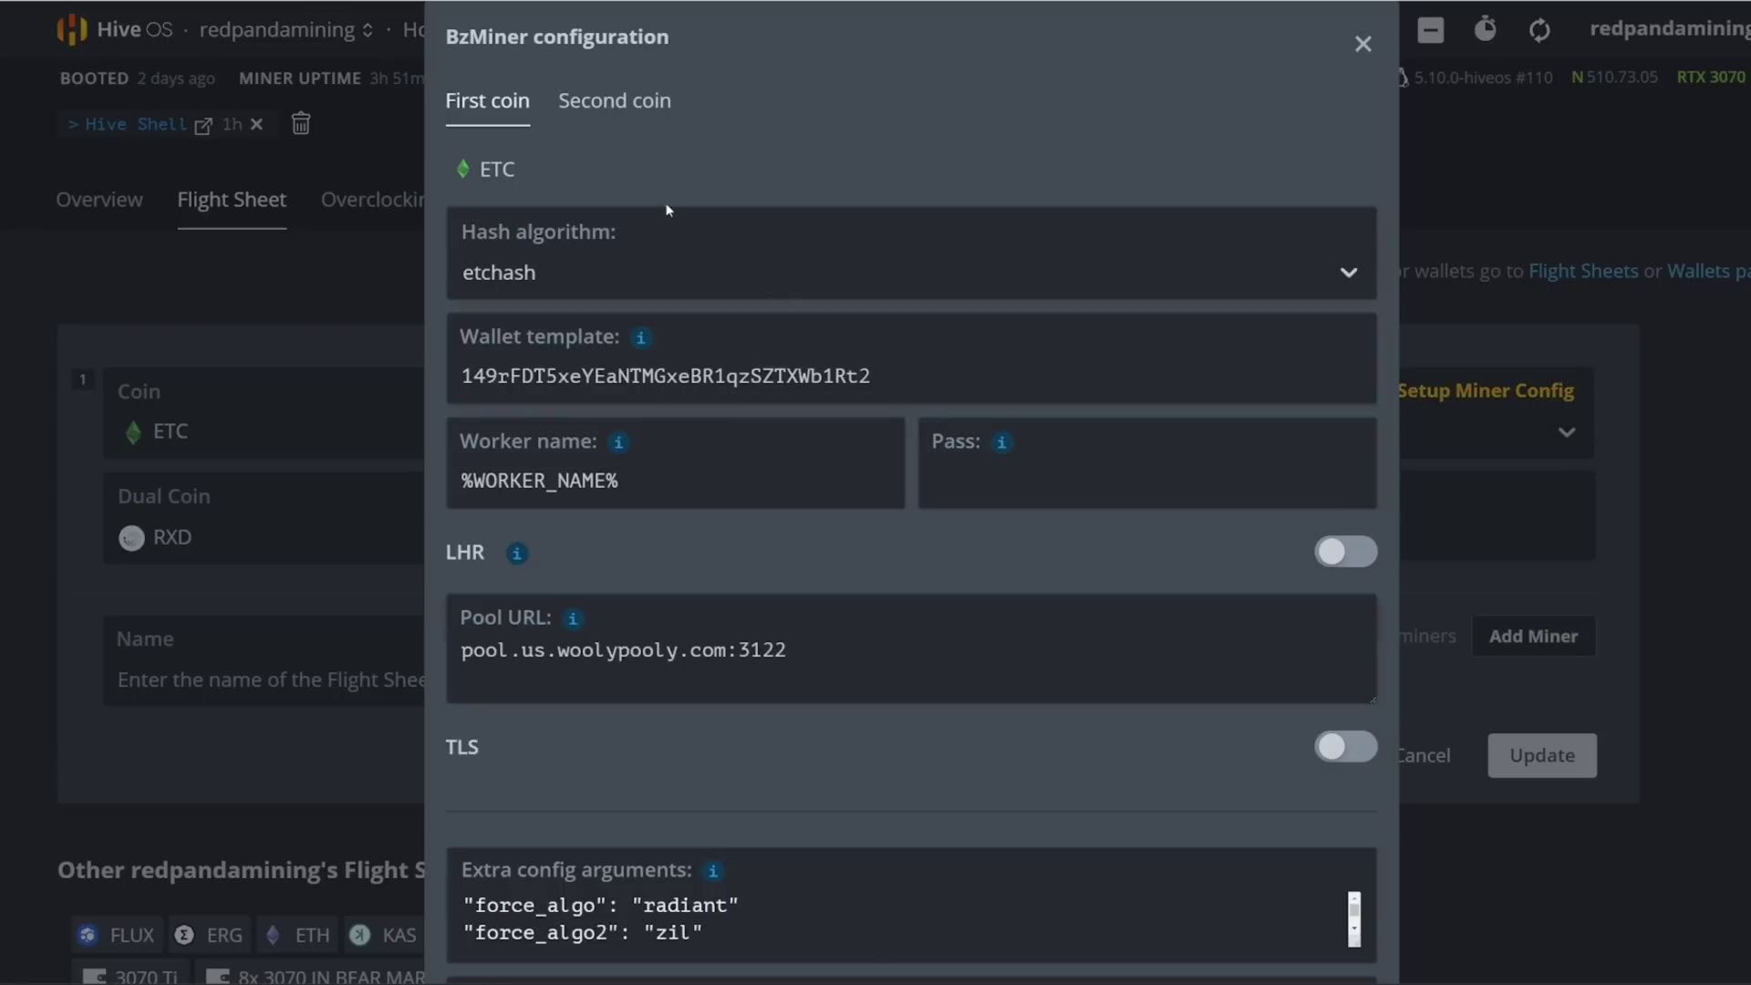
click(594, 112)
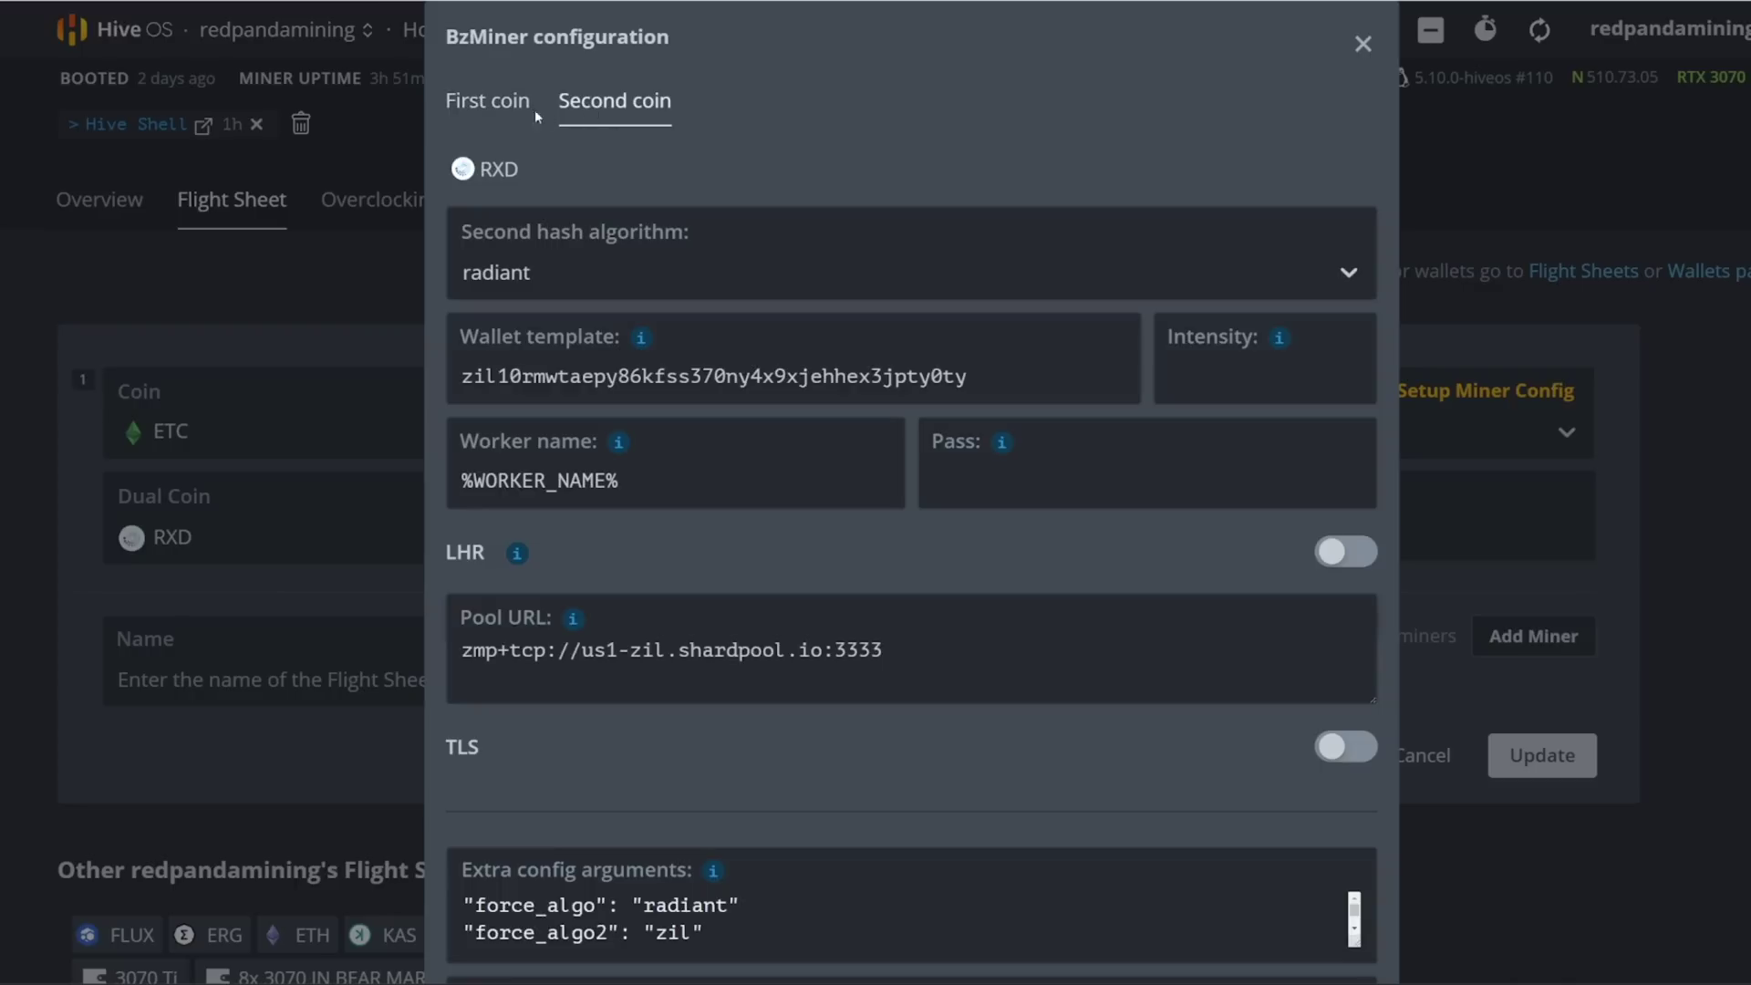
click(479, 117)
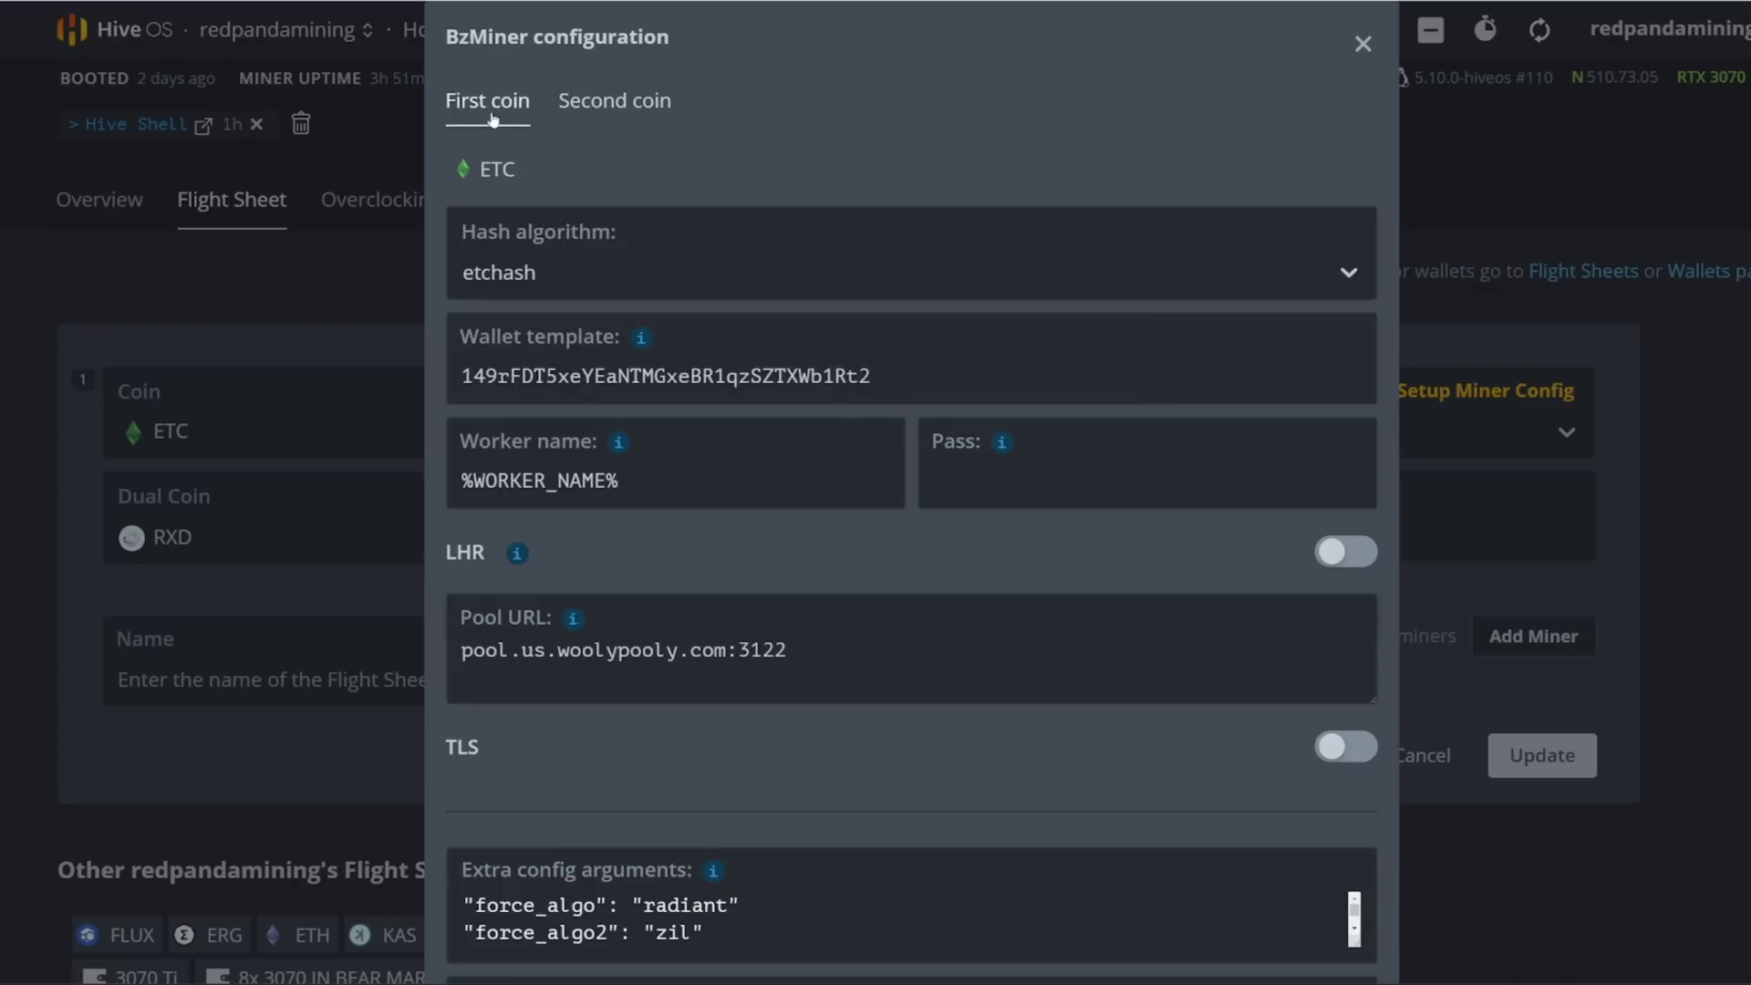
scroll(664, 173, down, 1)
scroll(664, 172, up, 1)
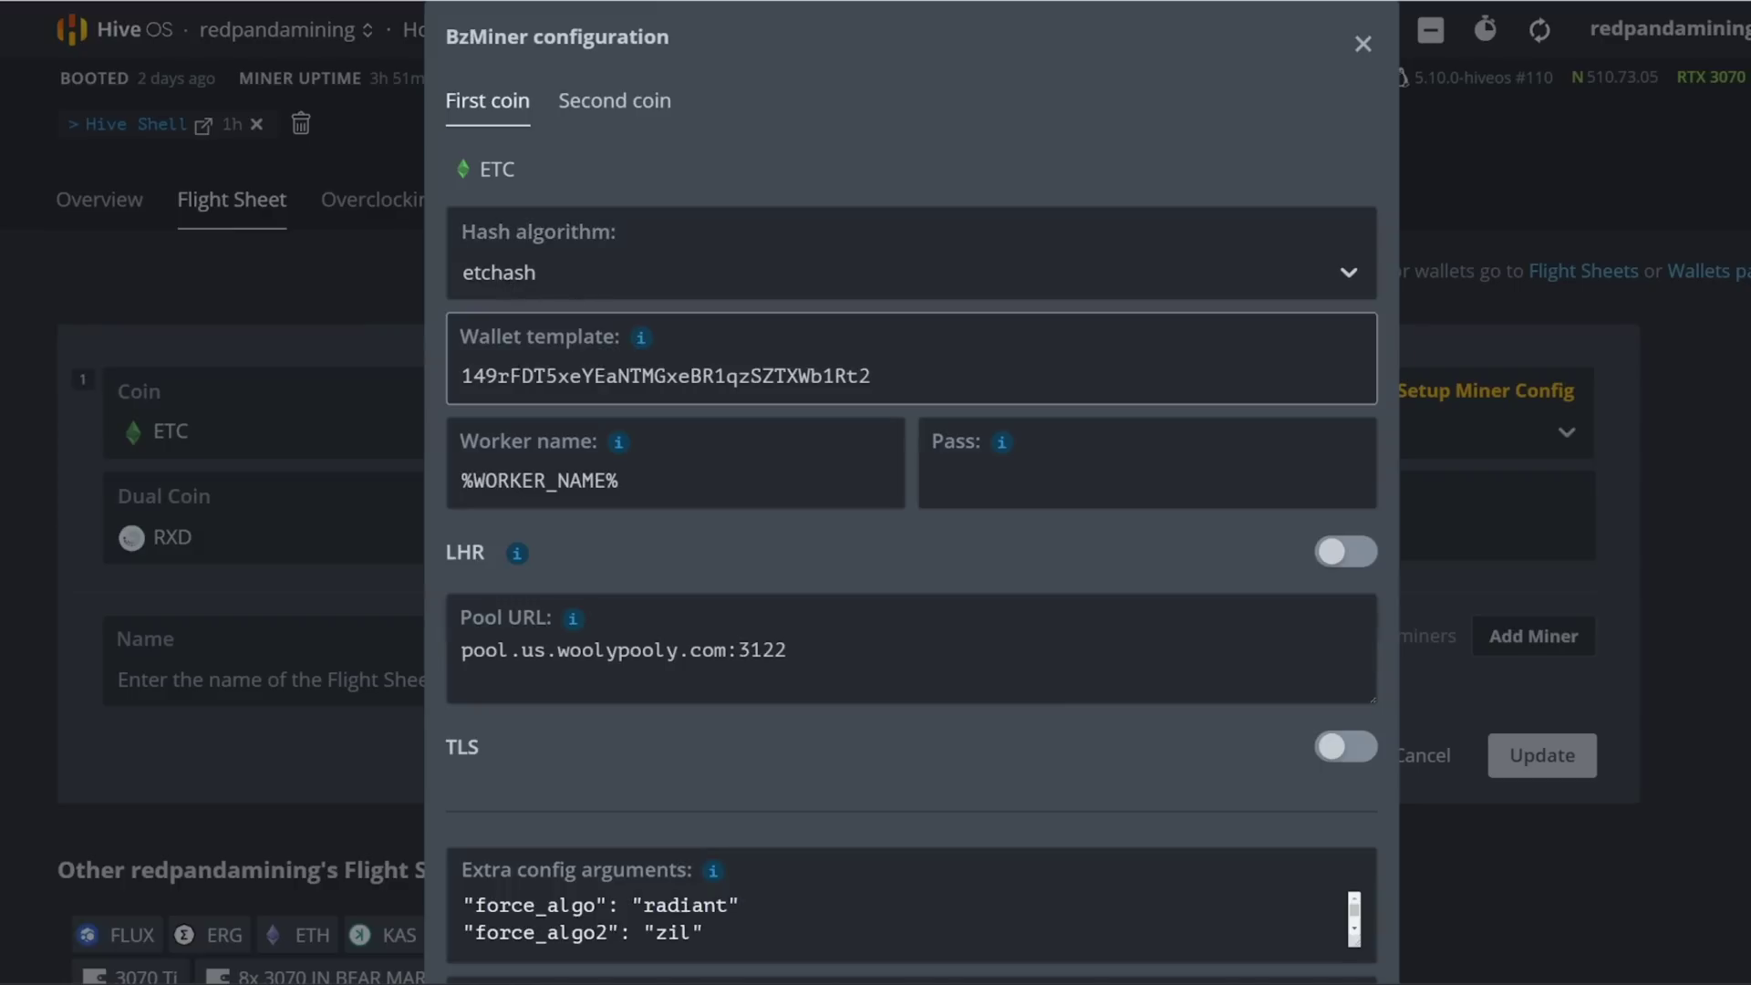
Step: Inspect the first coin's wallet template address and its example template values
drag(878, 381, 472, 375)
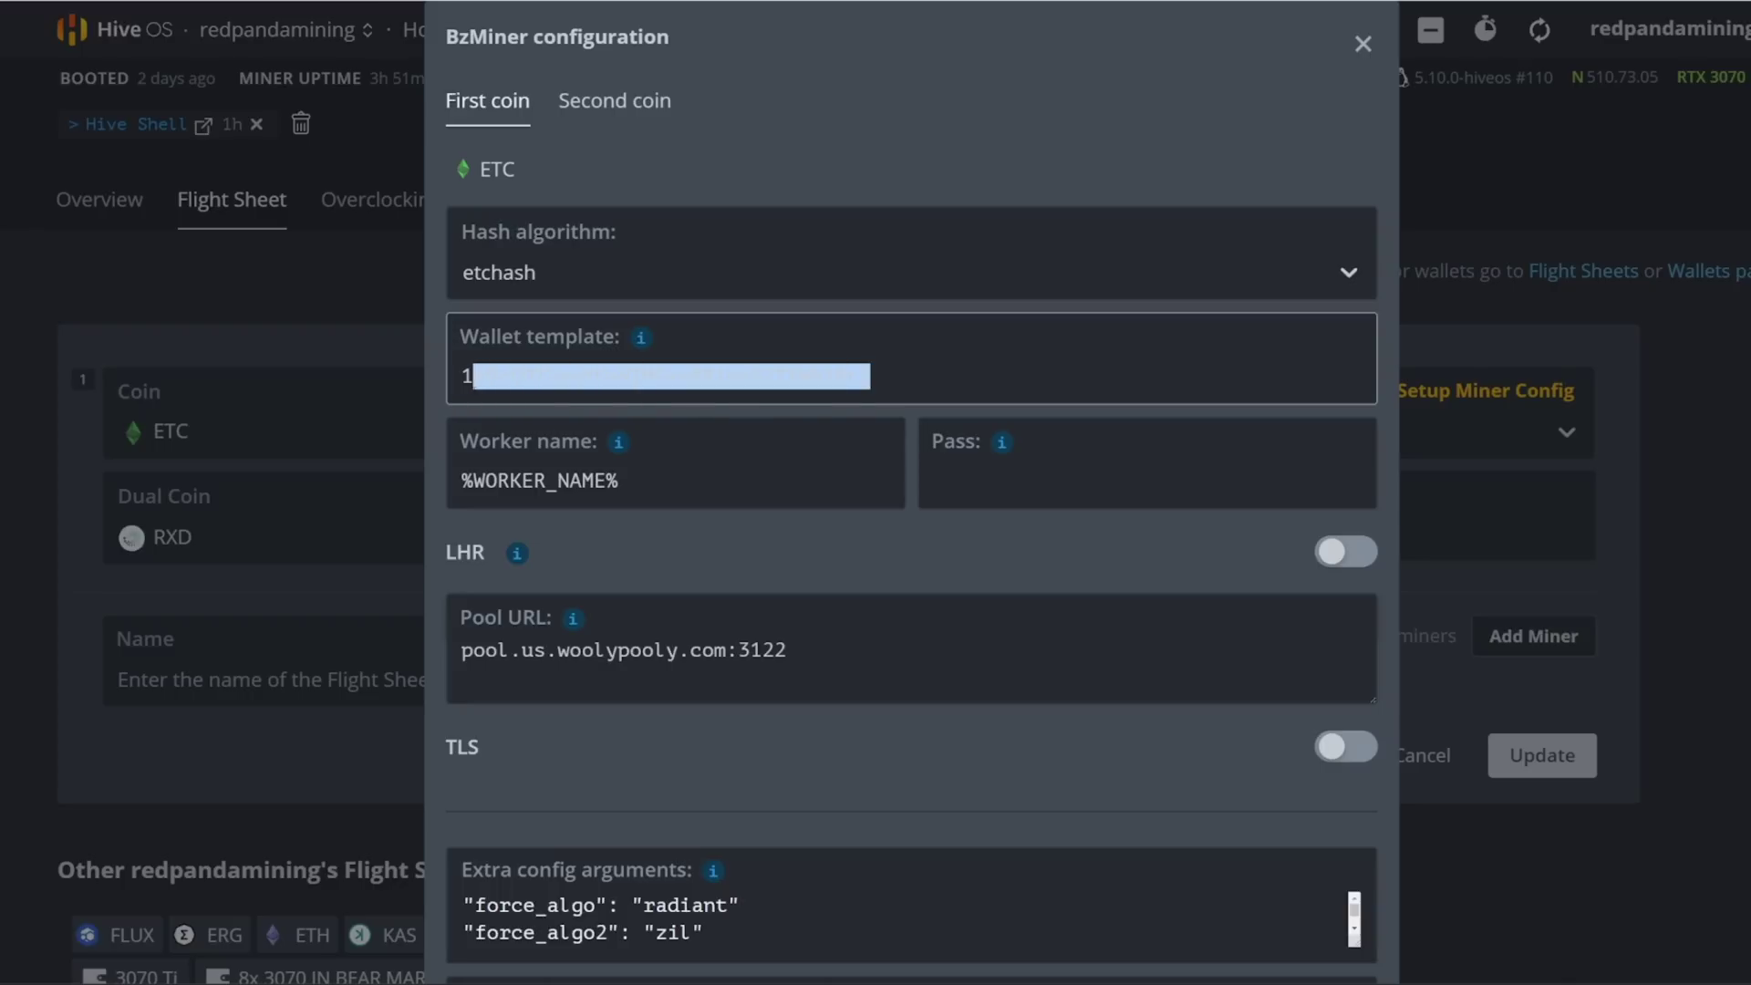
click(641, 337)
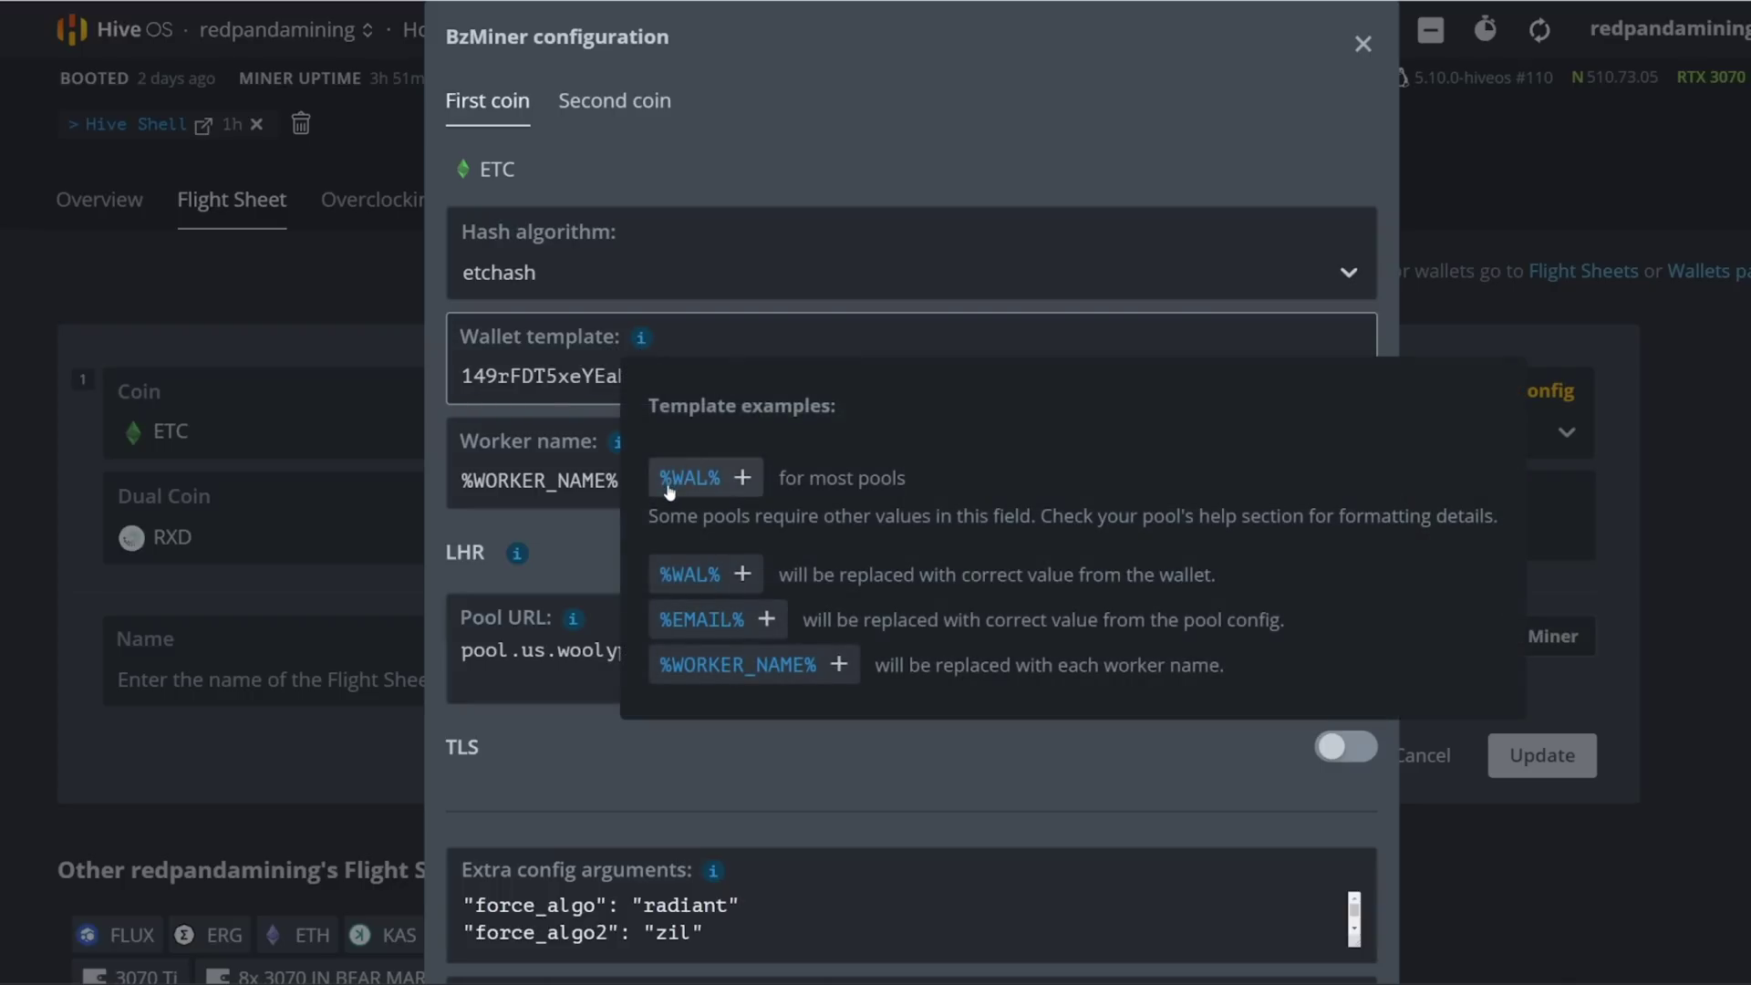
click(545, 376)
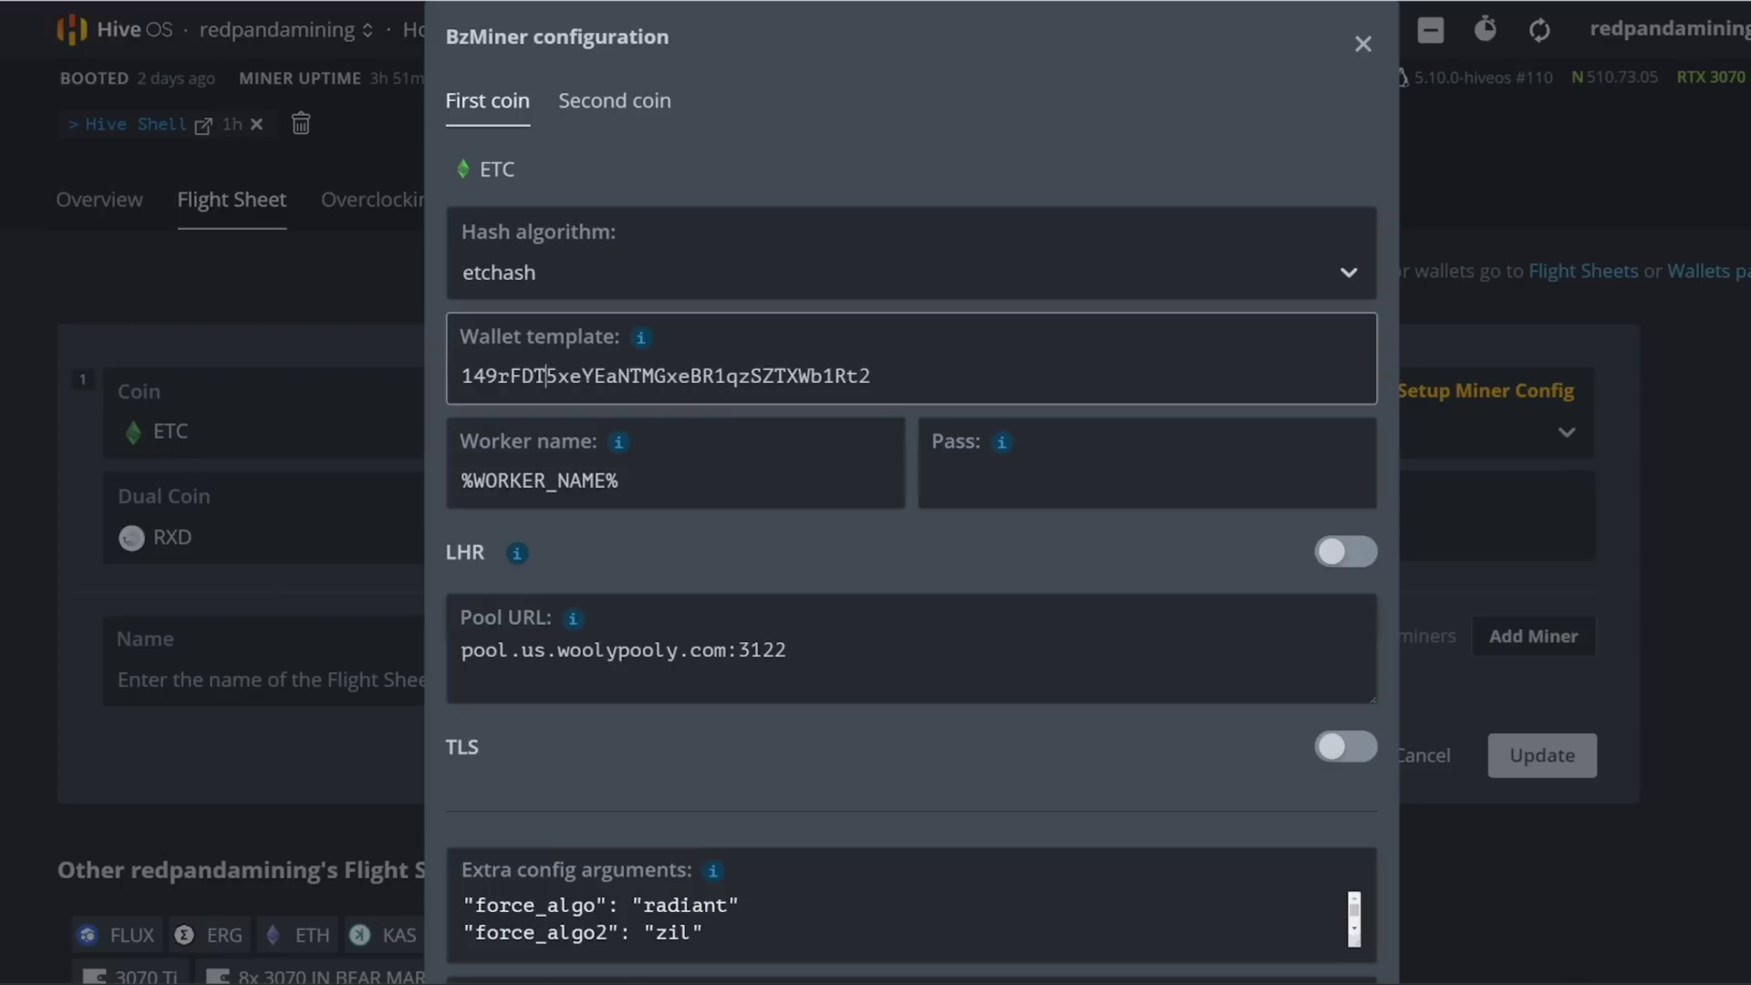
drag(877, 377, 461, 377)
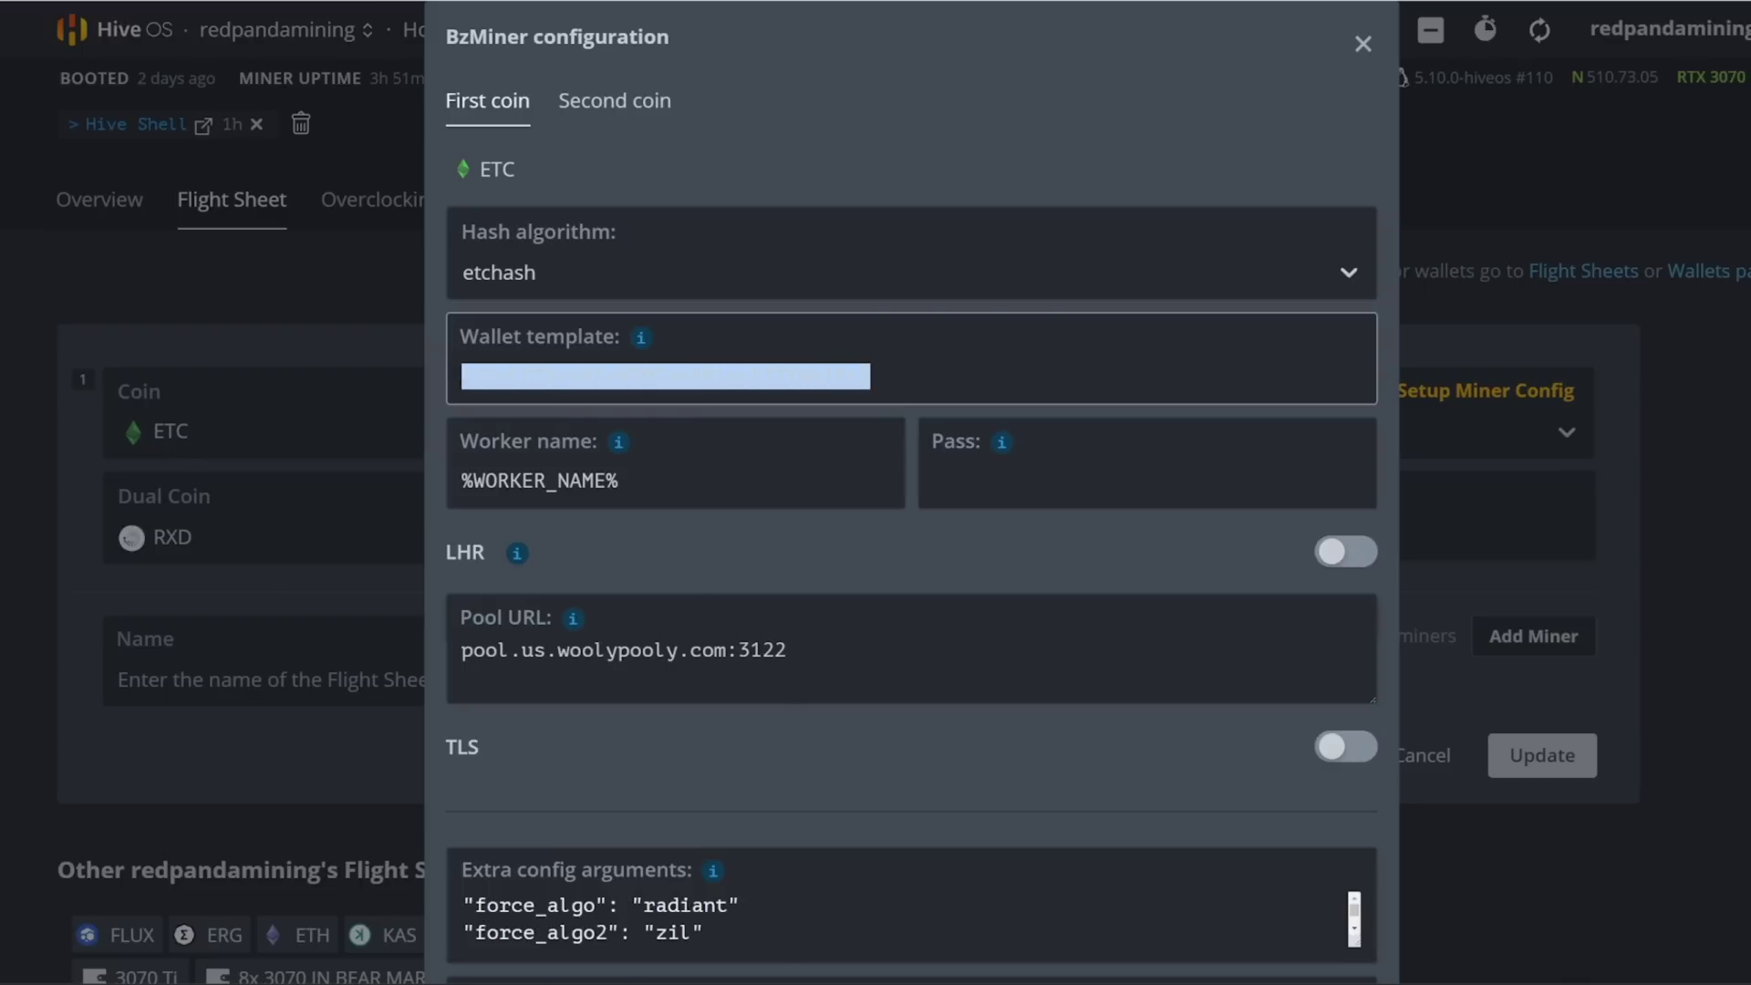
click(568, 379)
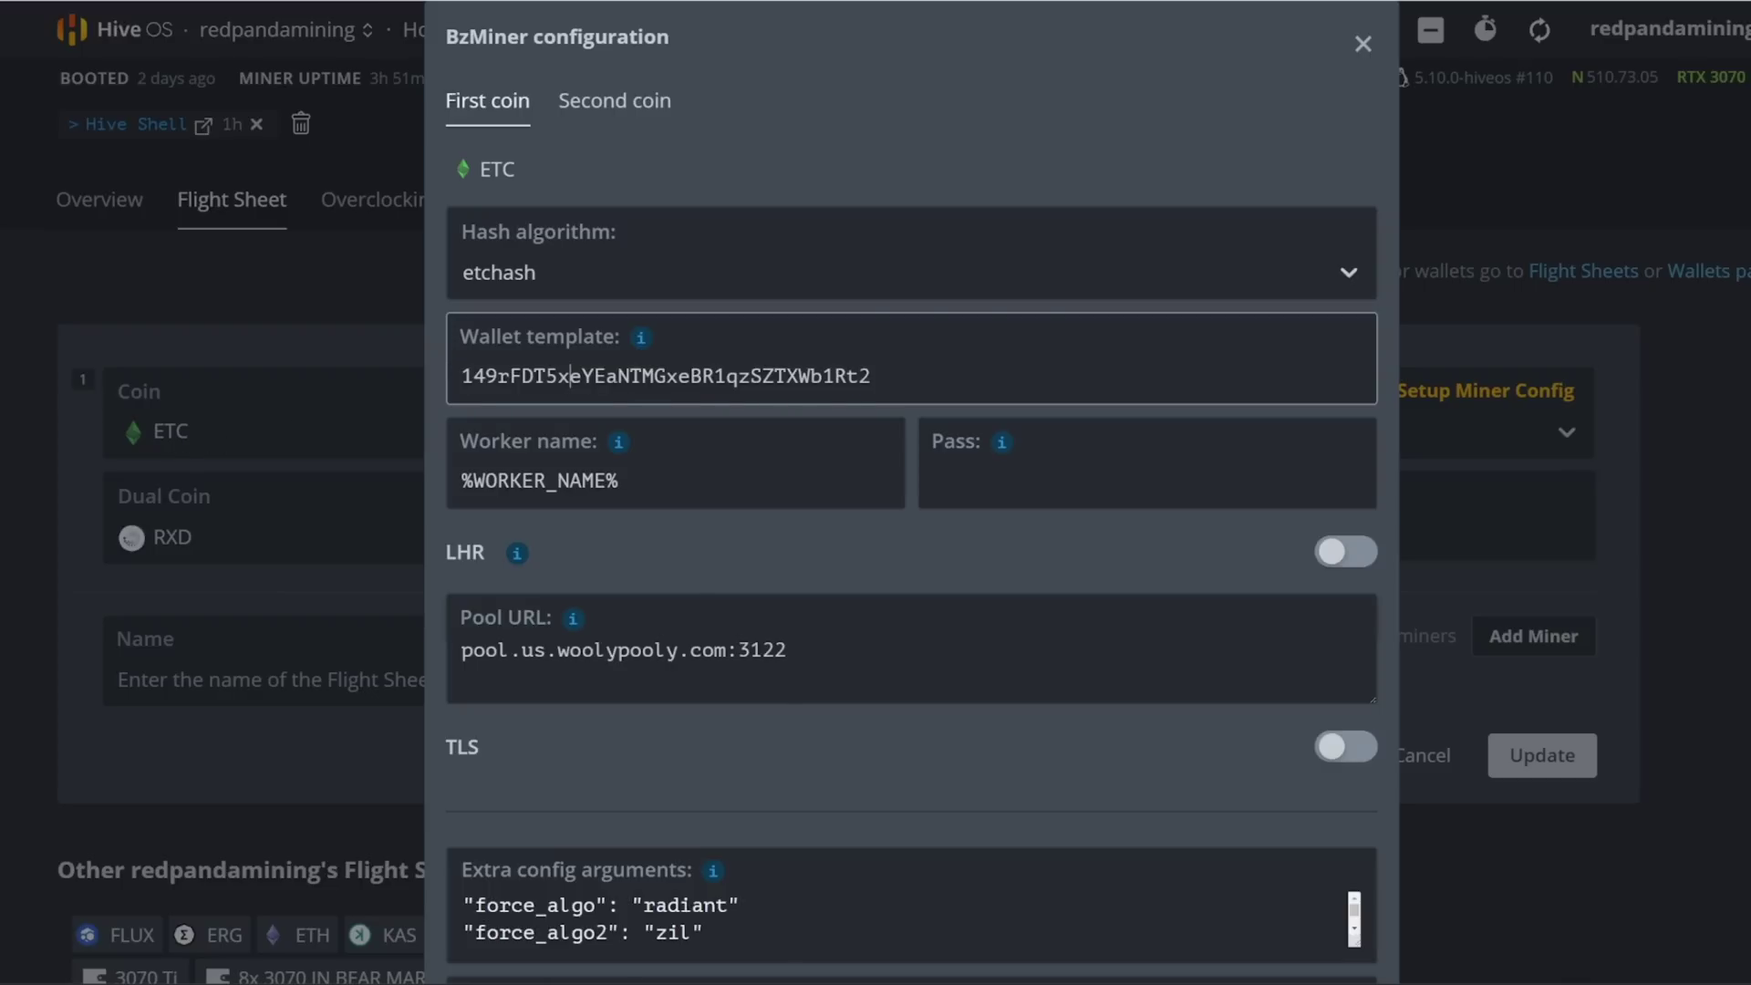
Step: Review the first coin's worker name and pool URL values
scroll(574, 392, down, 1)
triple_click(582, 412)
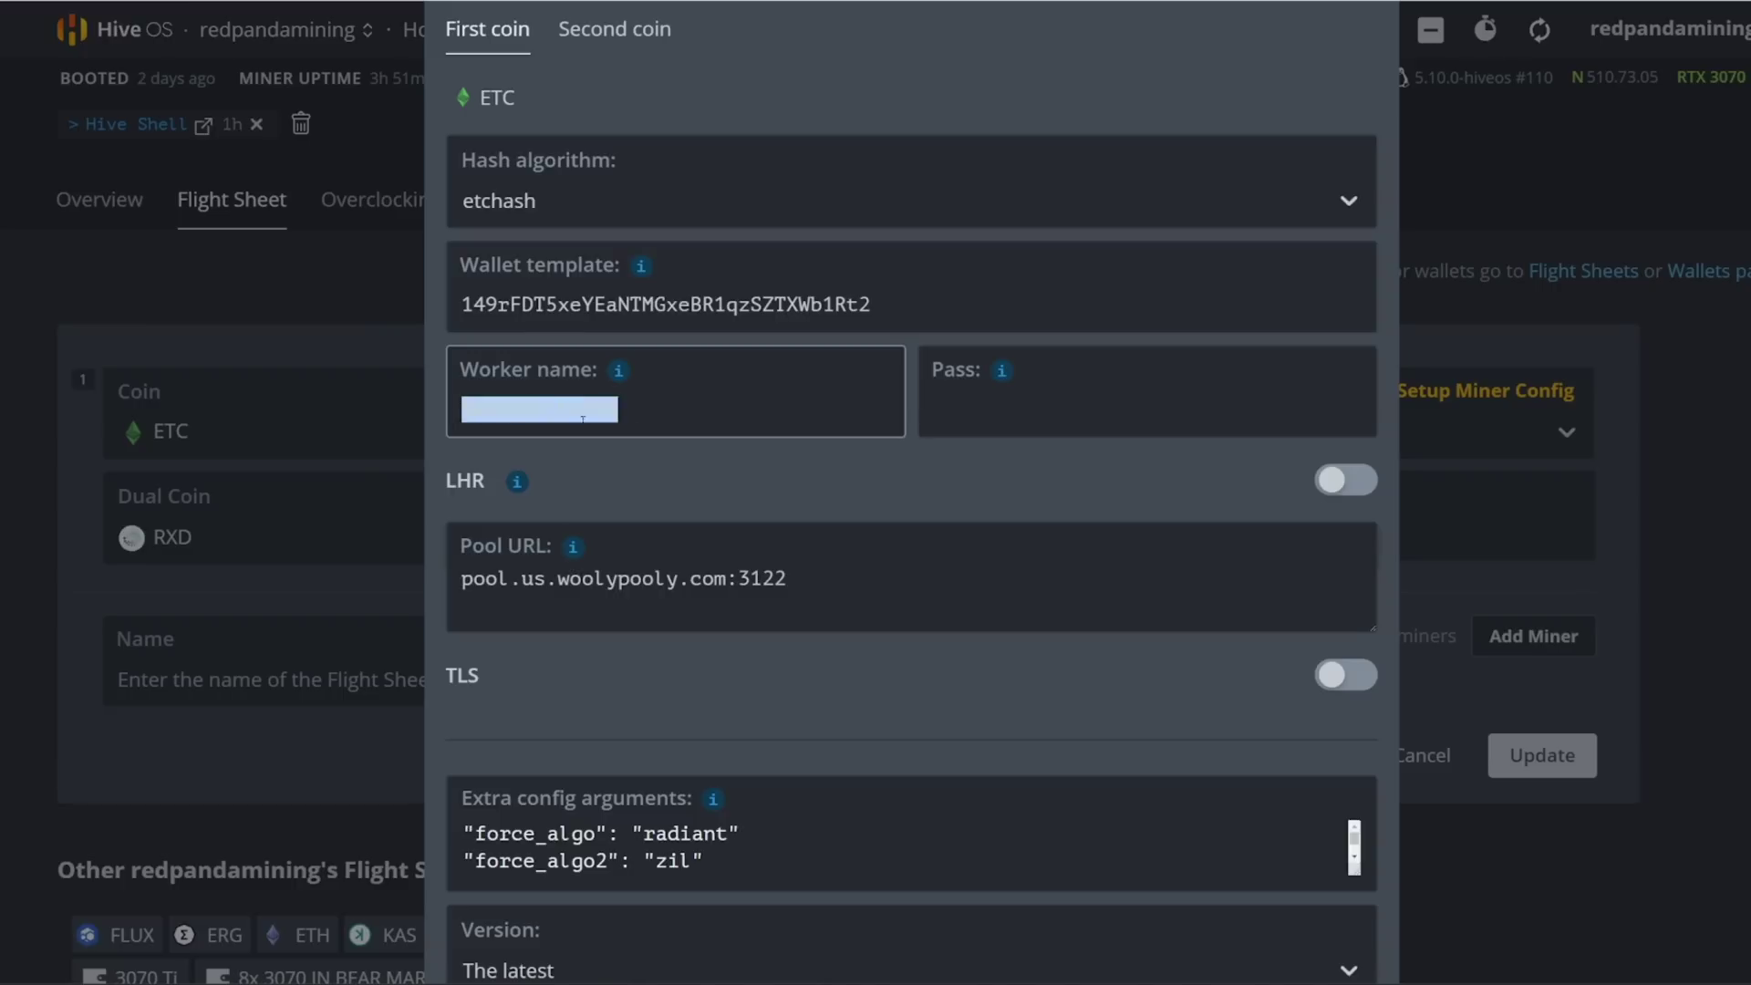
click(583, 411)
triple_click(583, 411)
click(582, 411)
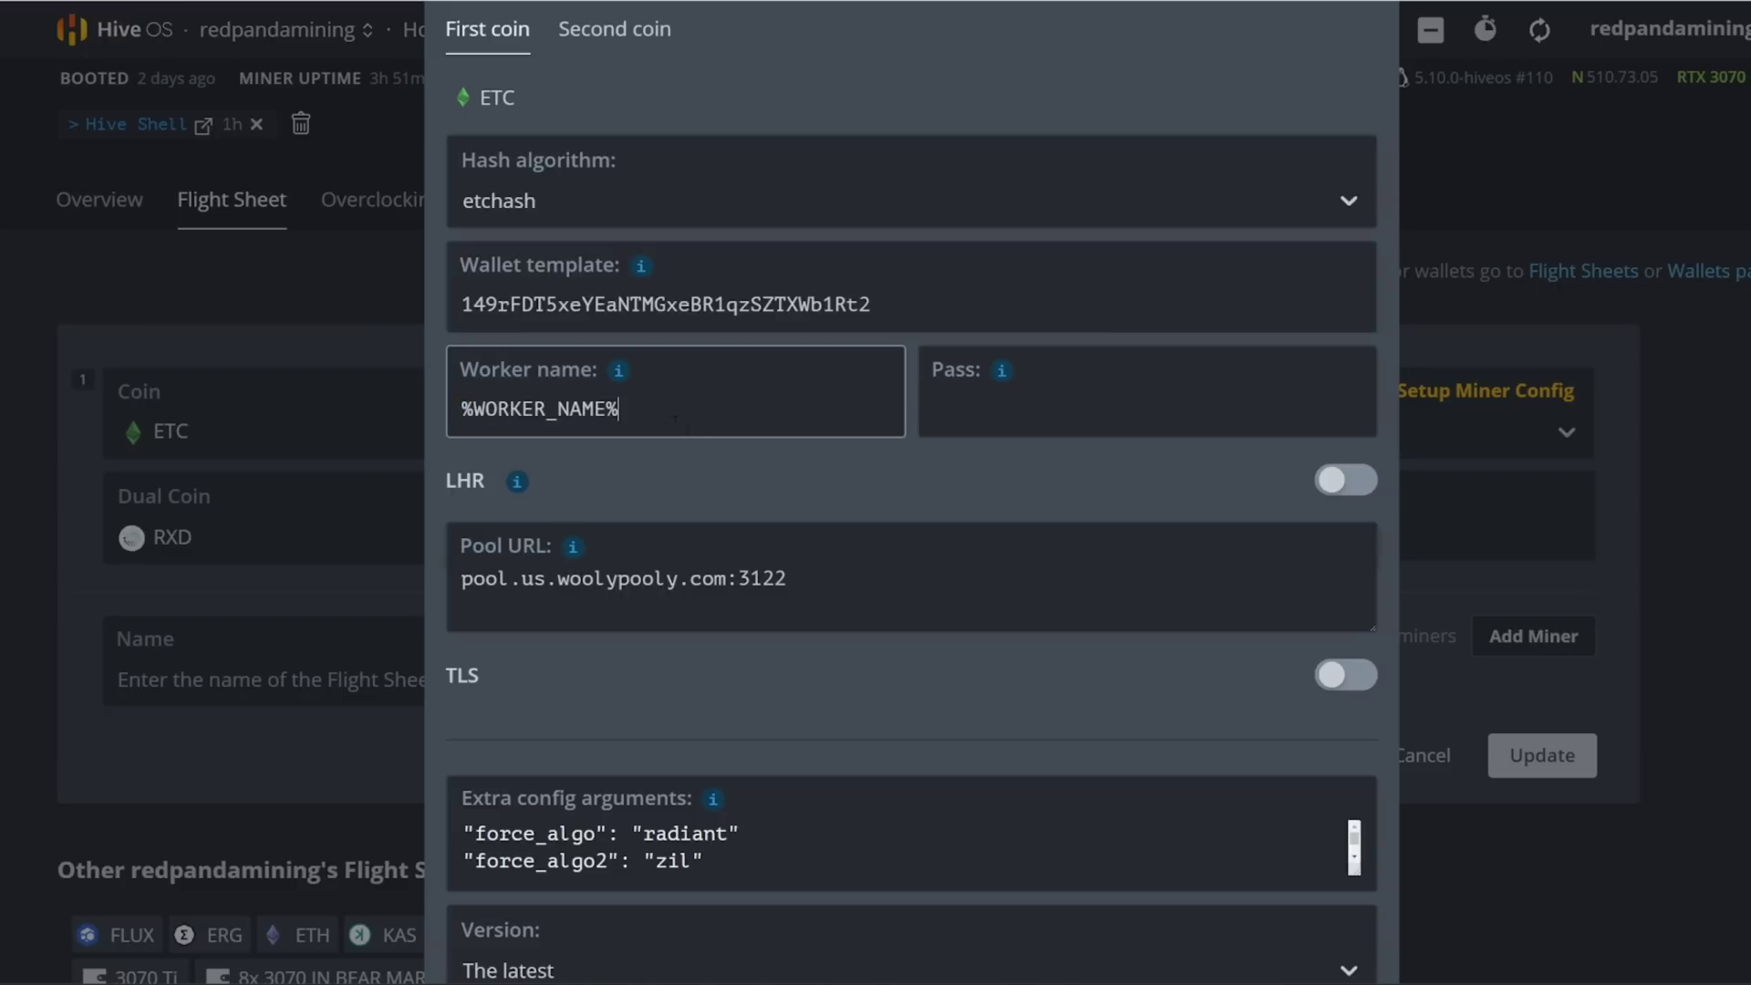
scroll(666, 436, down, 1)
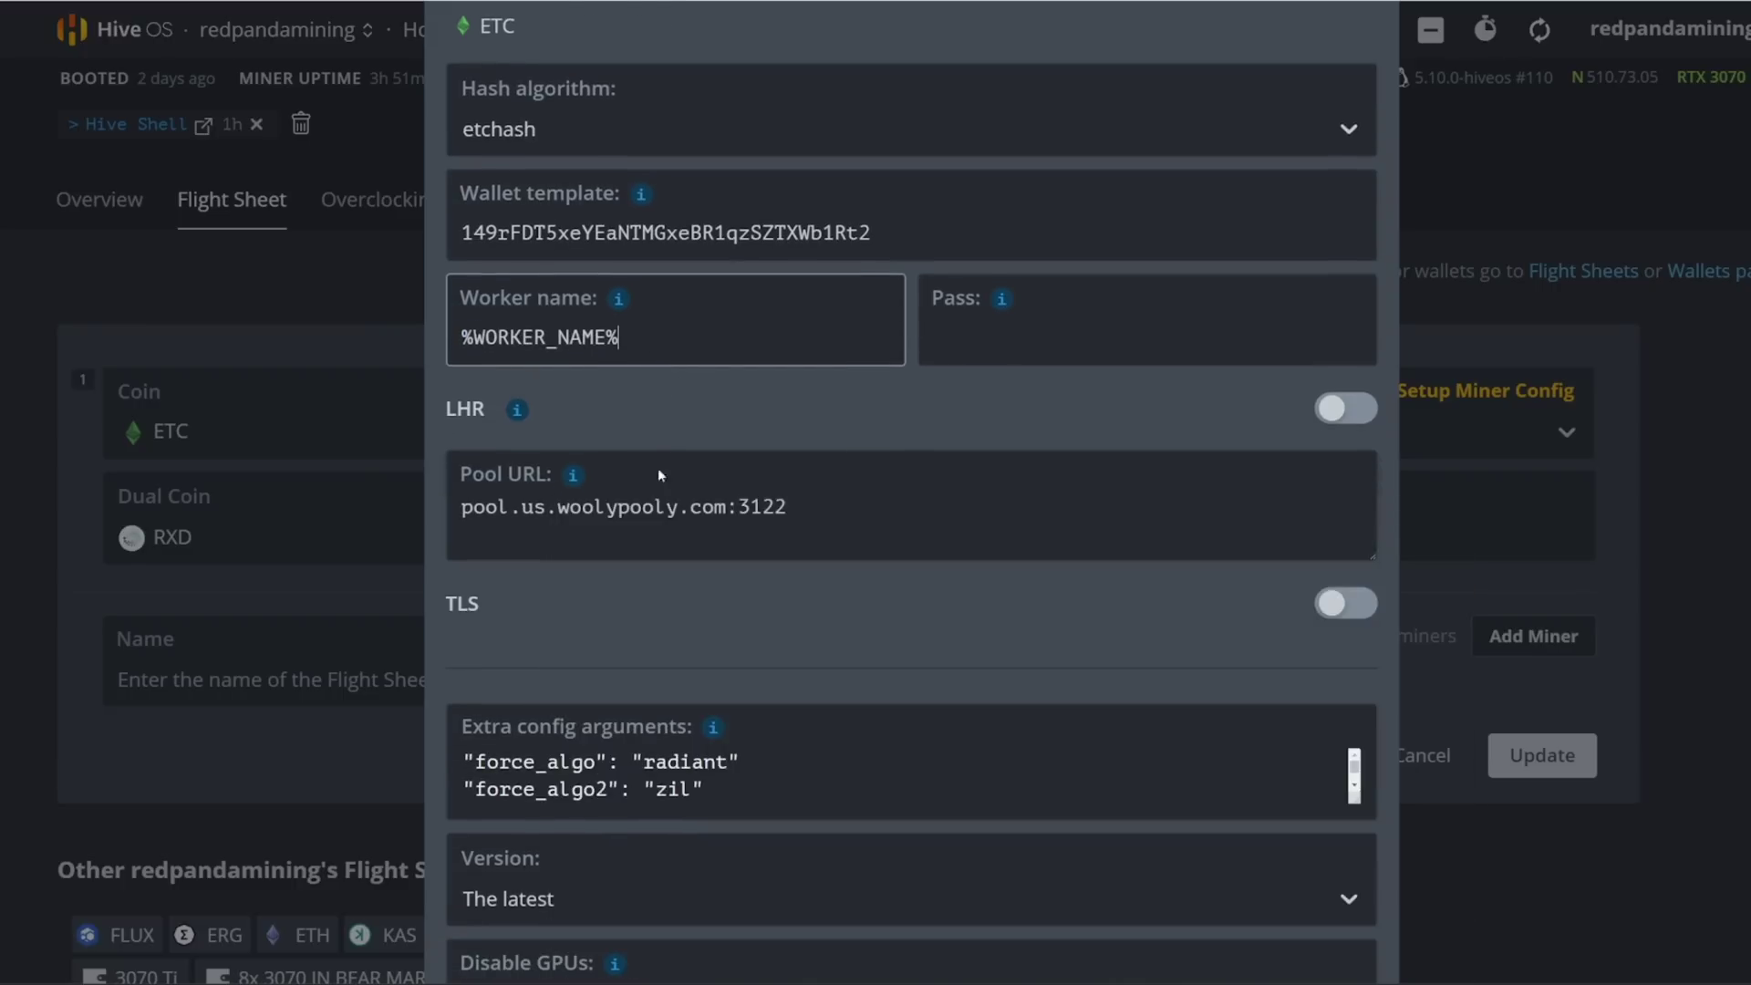
drag(802, 507, 460, 507)
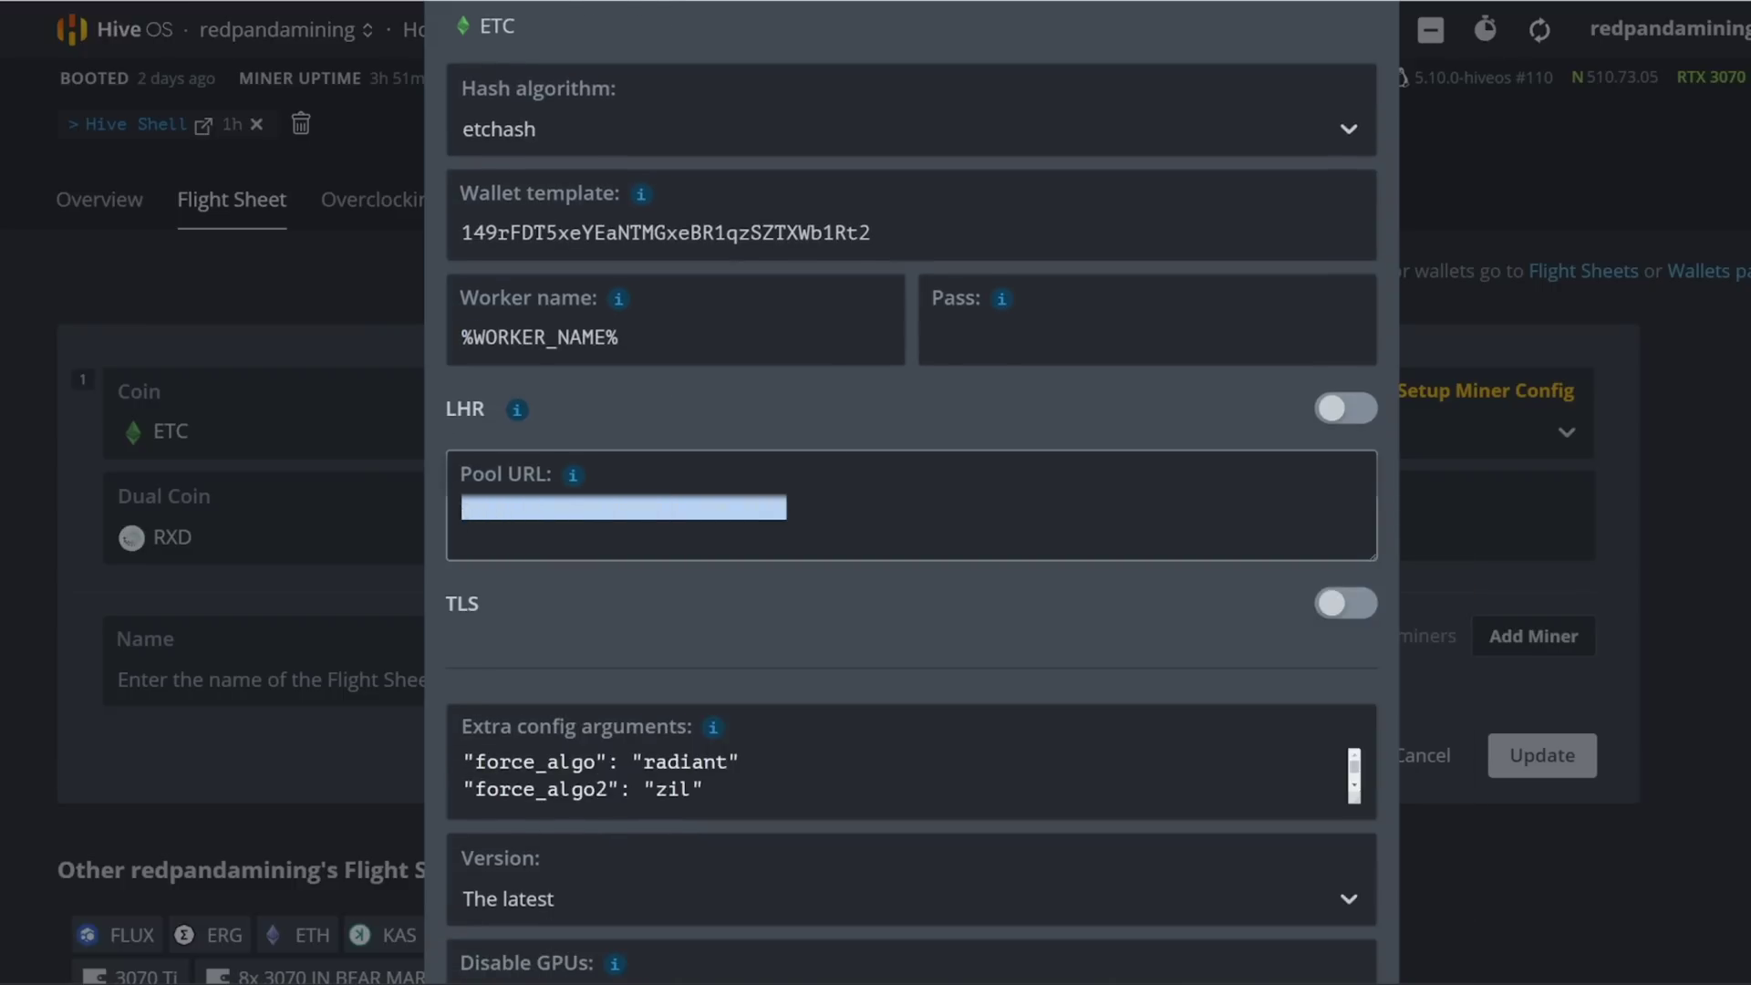
mouse_move(573, 474)
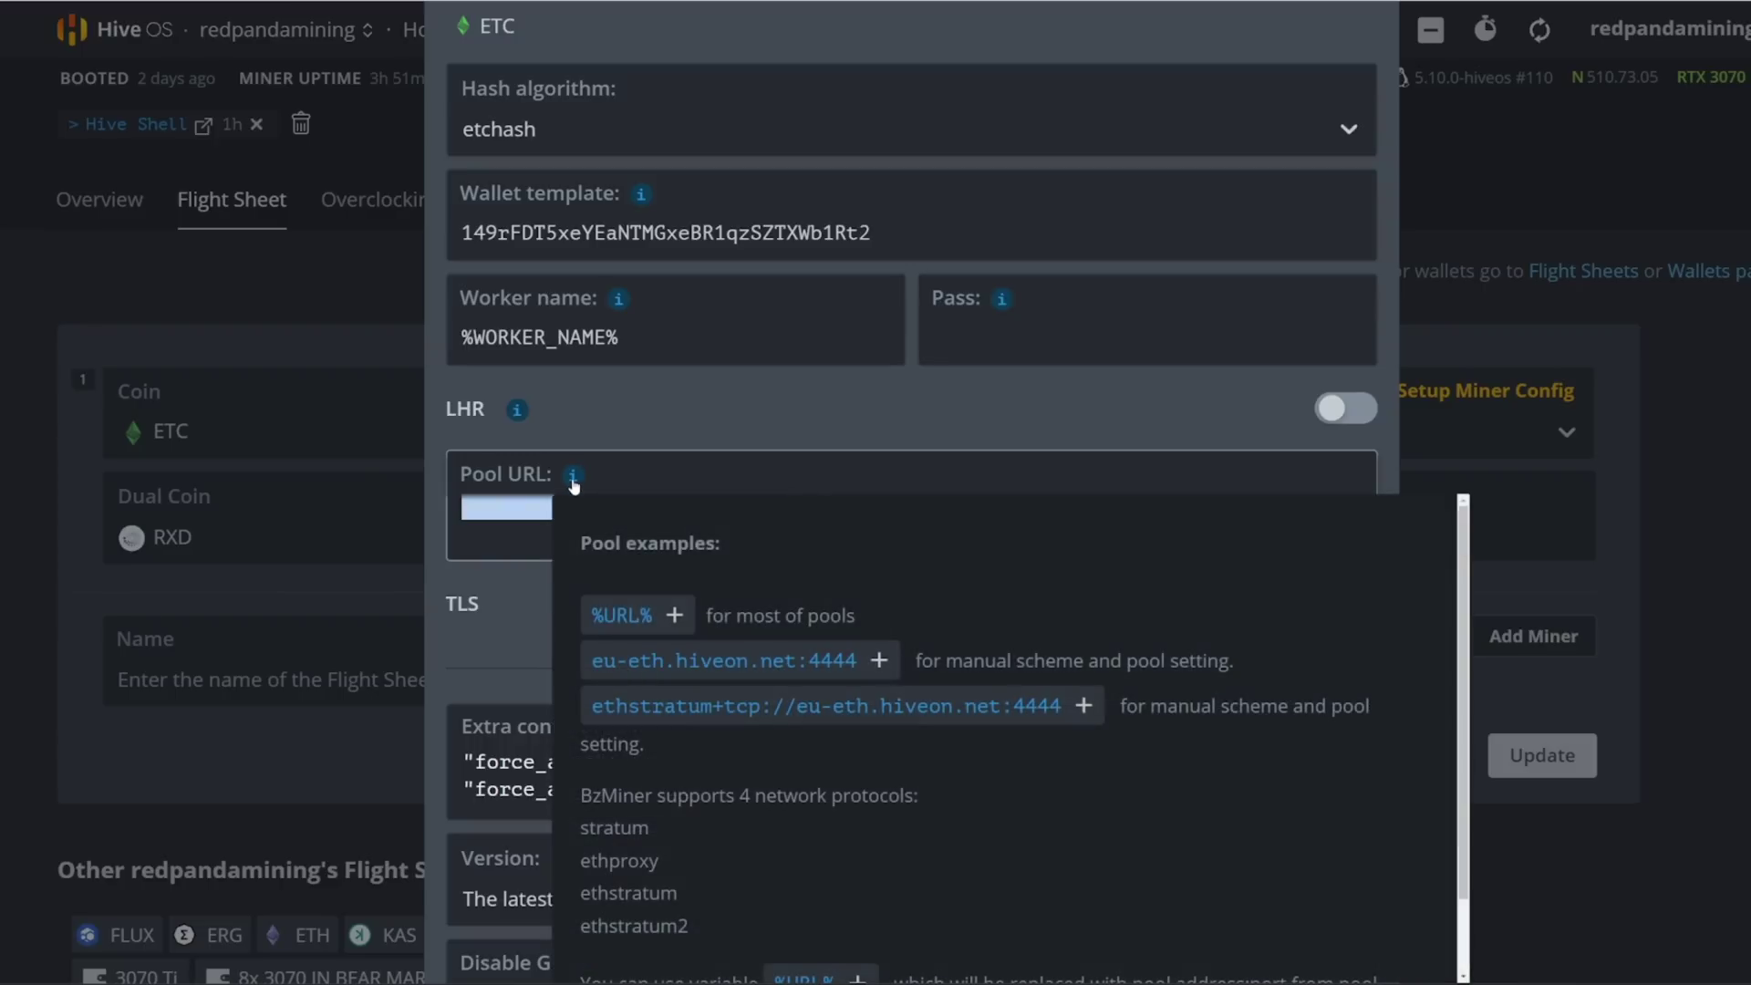
click(521, 509)
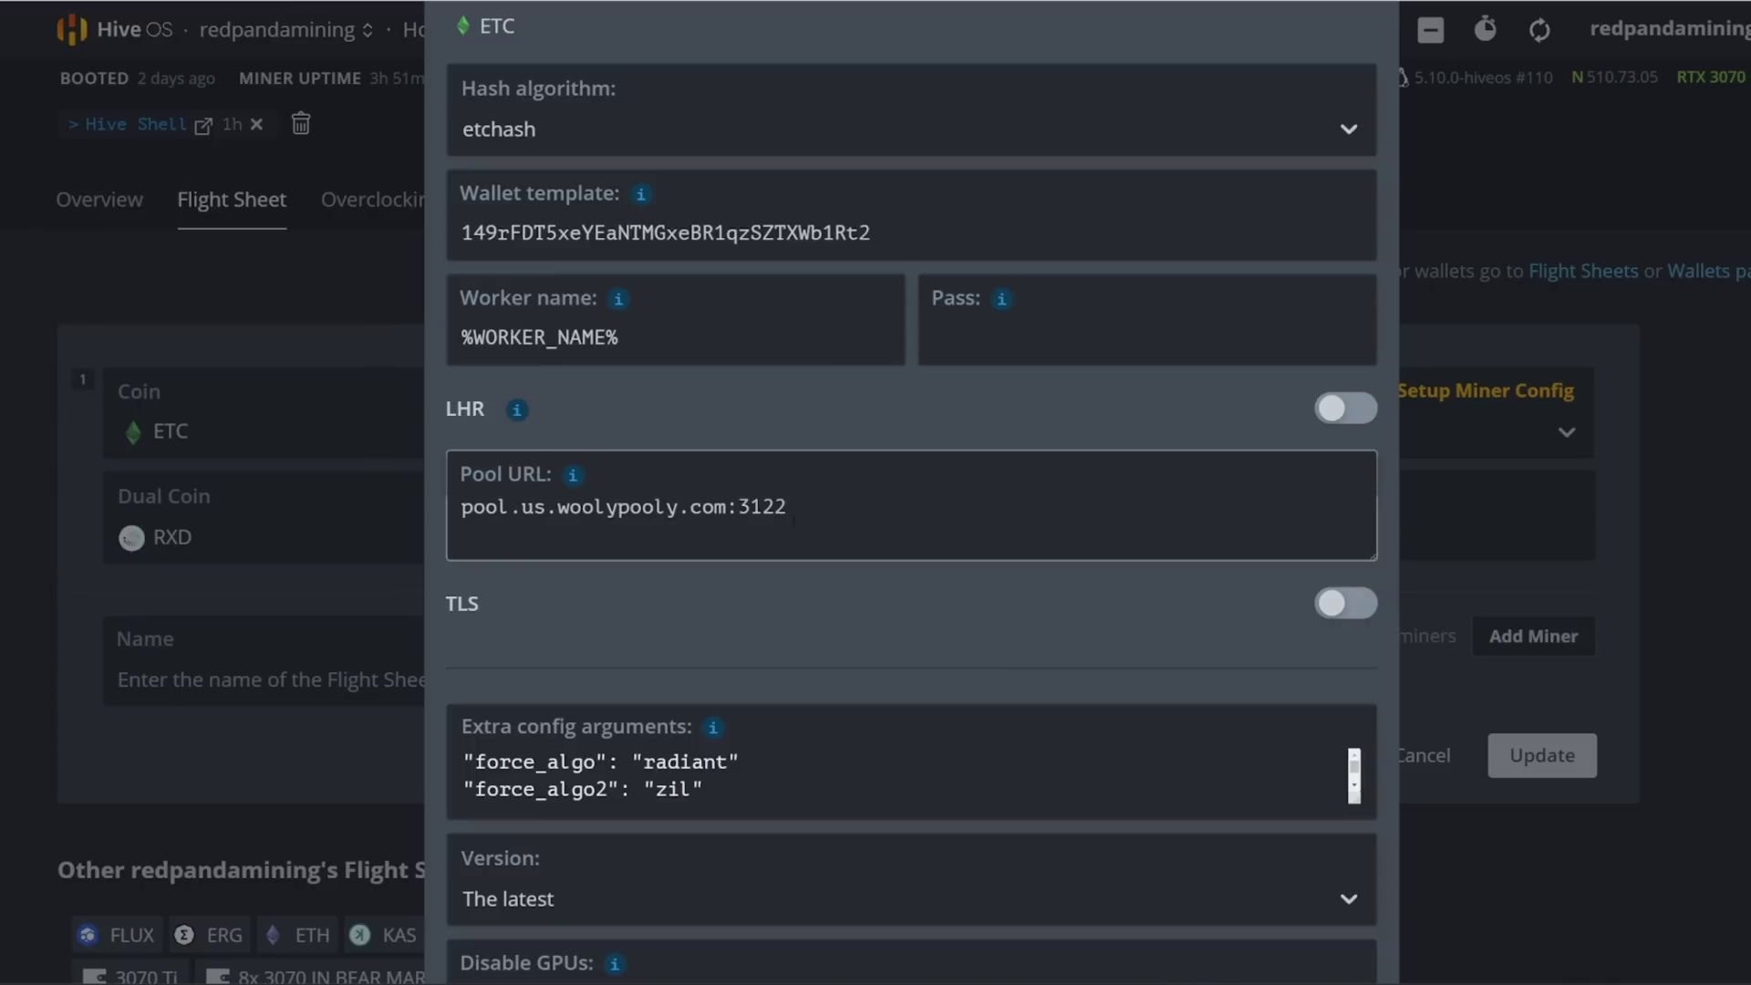
Step: Scroll the extra config arguments and bring the Notepad overclock notes over the form
scroll(766, 522, down, 3)
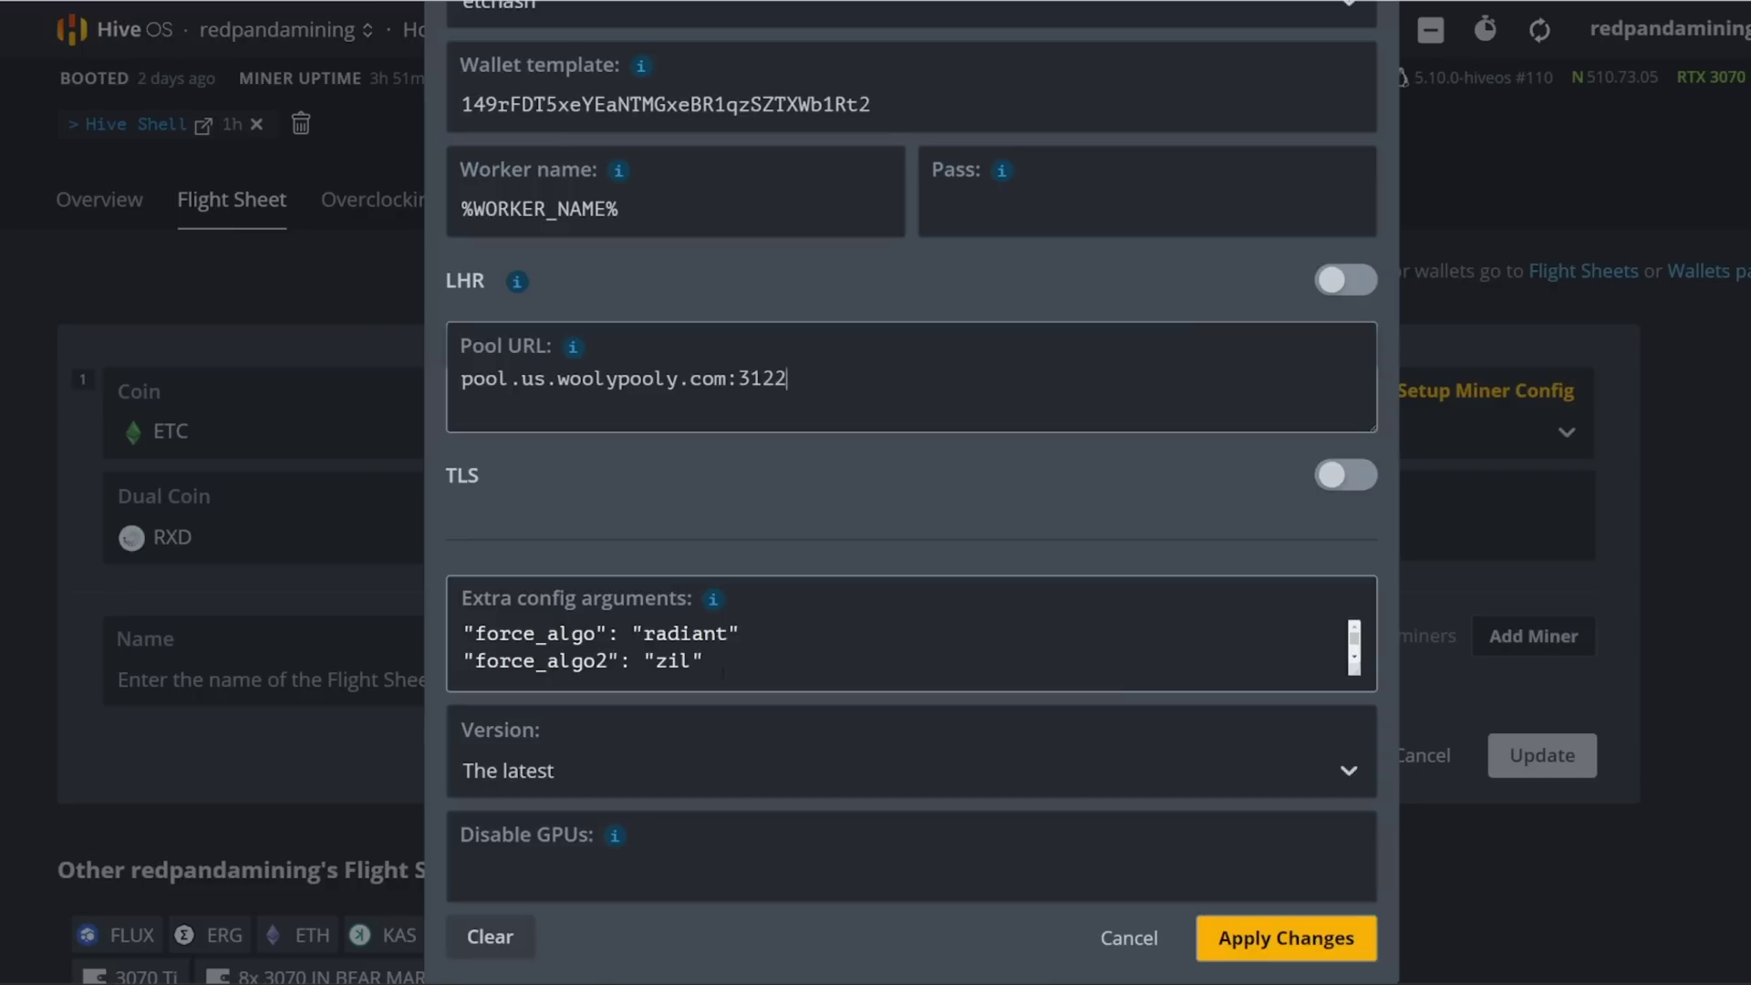
scroll(733, 661, down, 2)
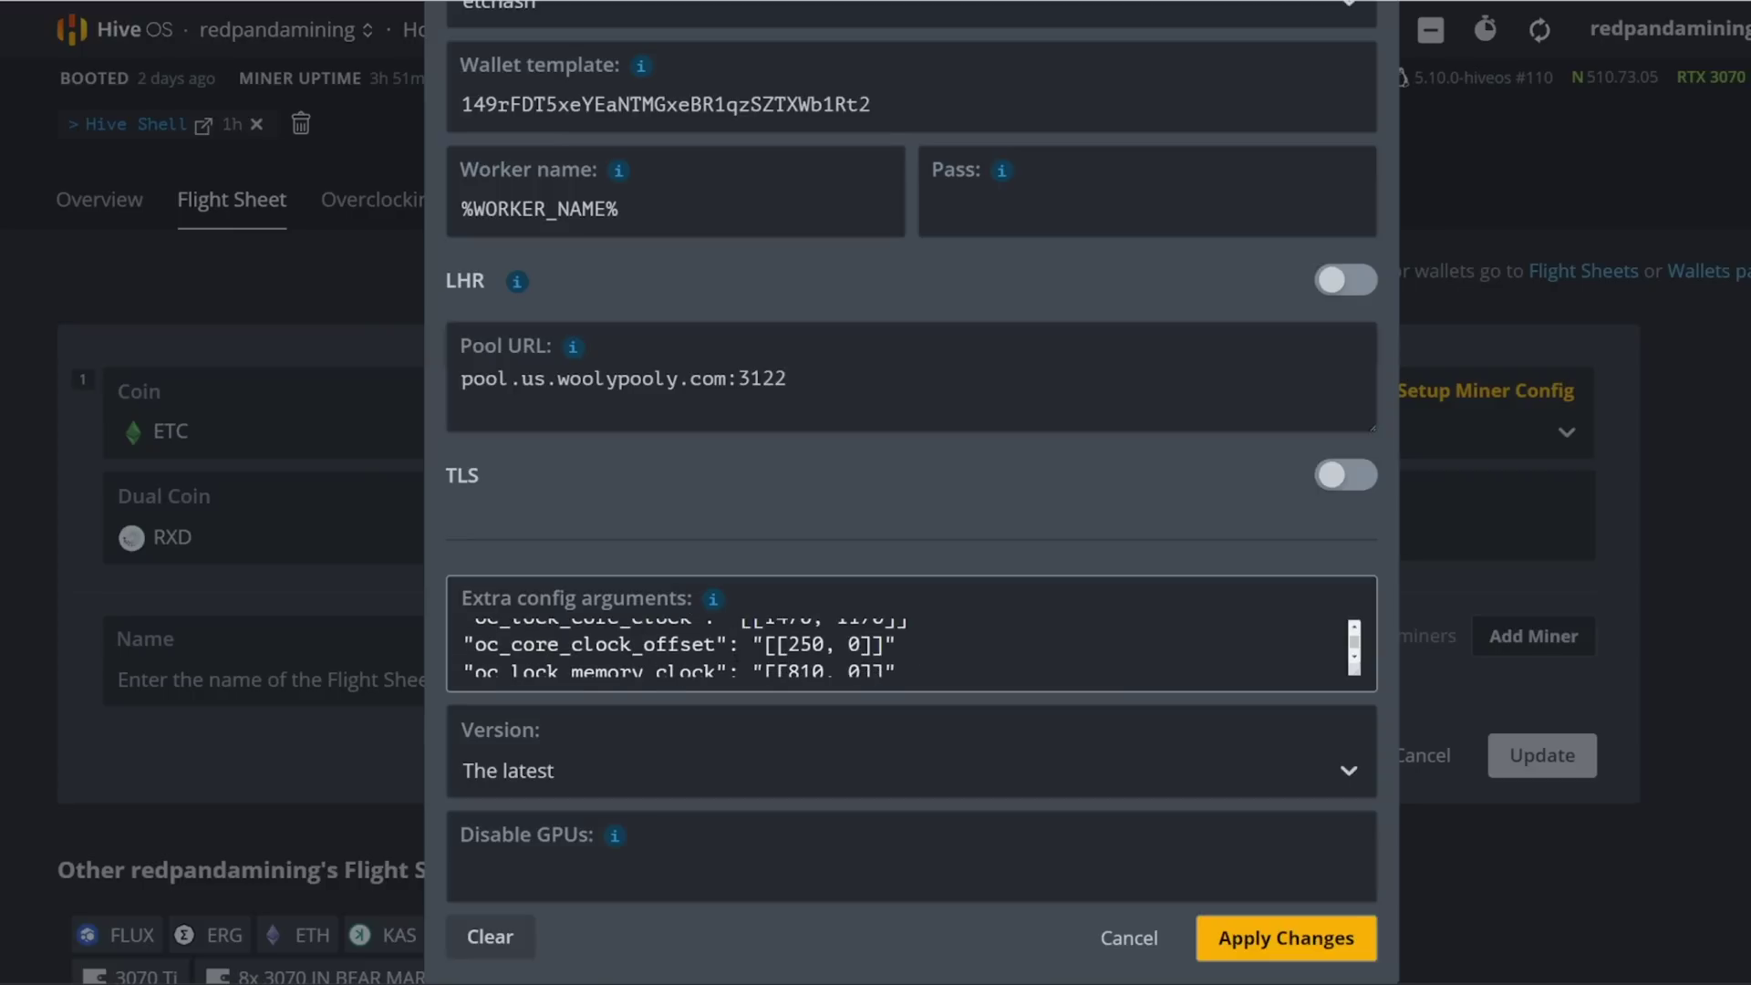
scroll(912, 492, up, 1)
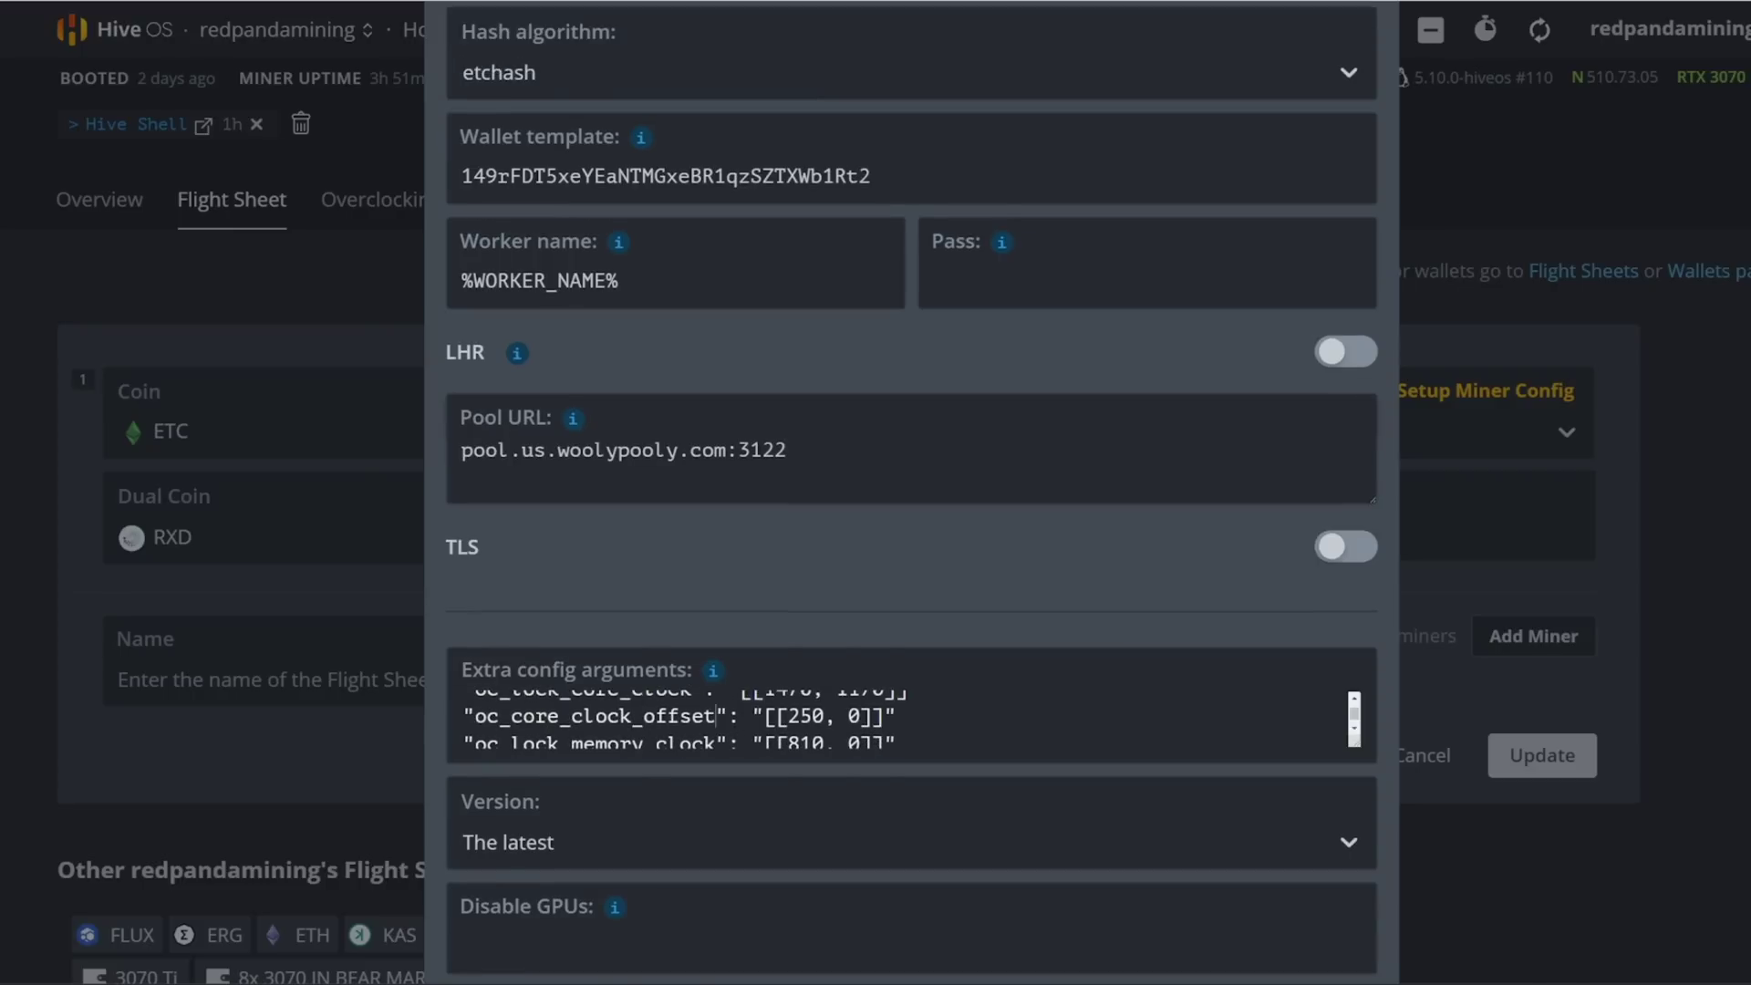
key(alt+Tab)
drag(1176, 144, 935, 222)
Step: Point out core clock locks 1470/1170, core offset 250 and memory lock 810 in the notes
drag(1022, 345, 1055, 344)
click(1072, 344)
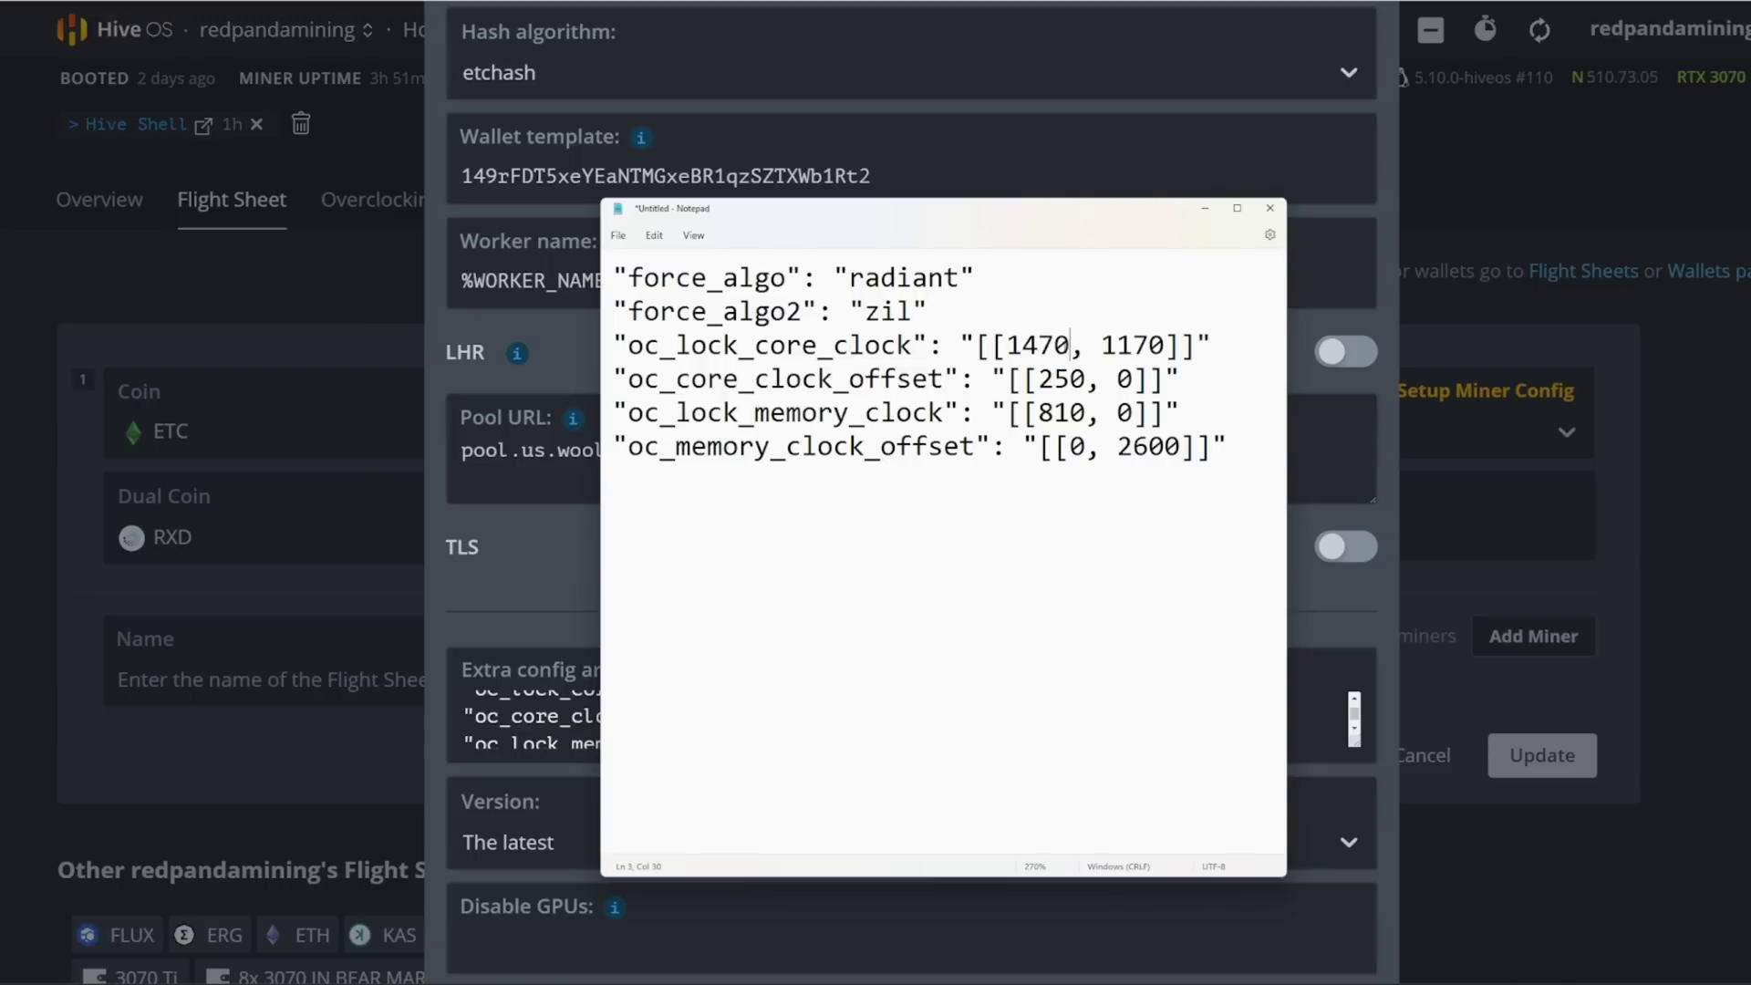
drag(1007, 345, 1001, 379)
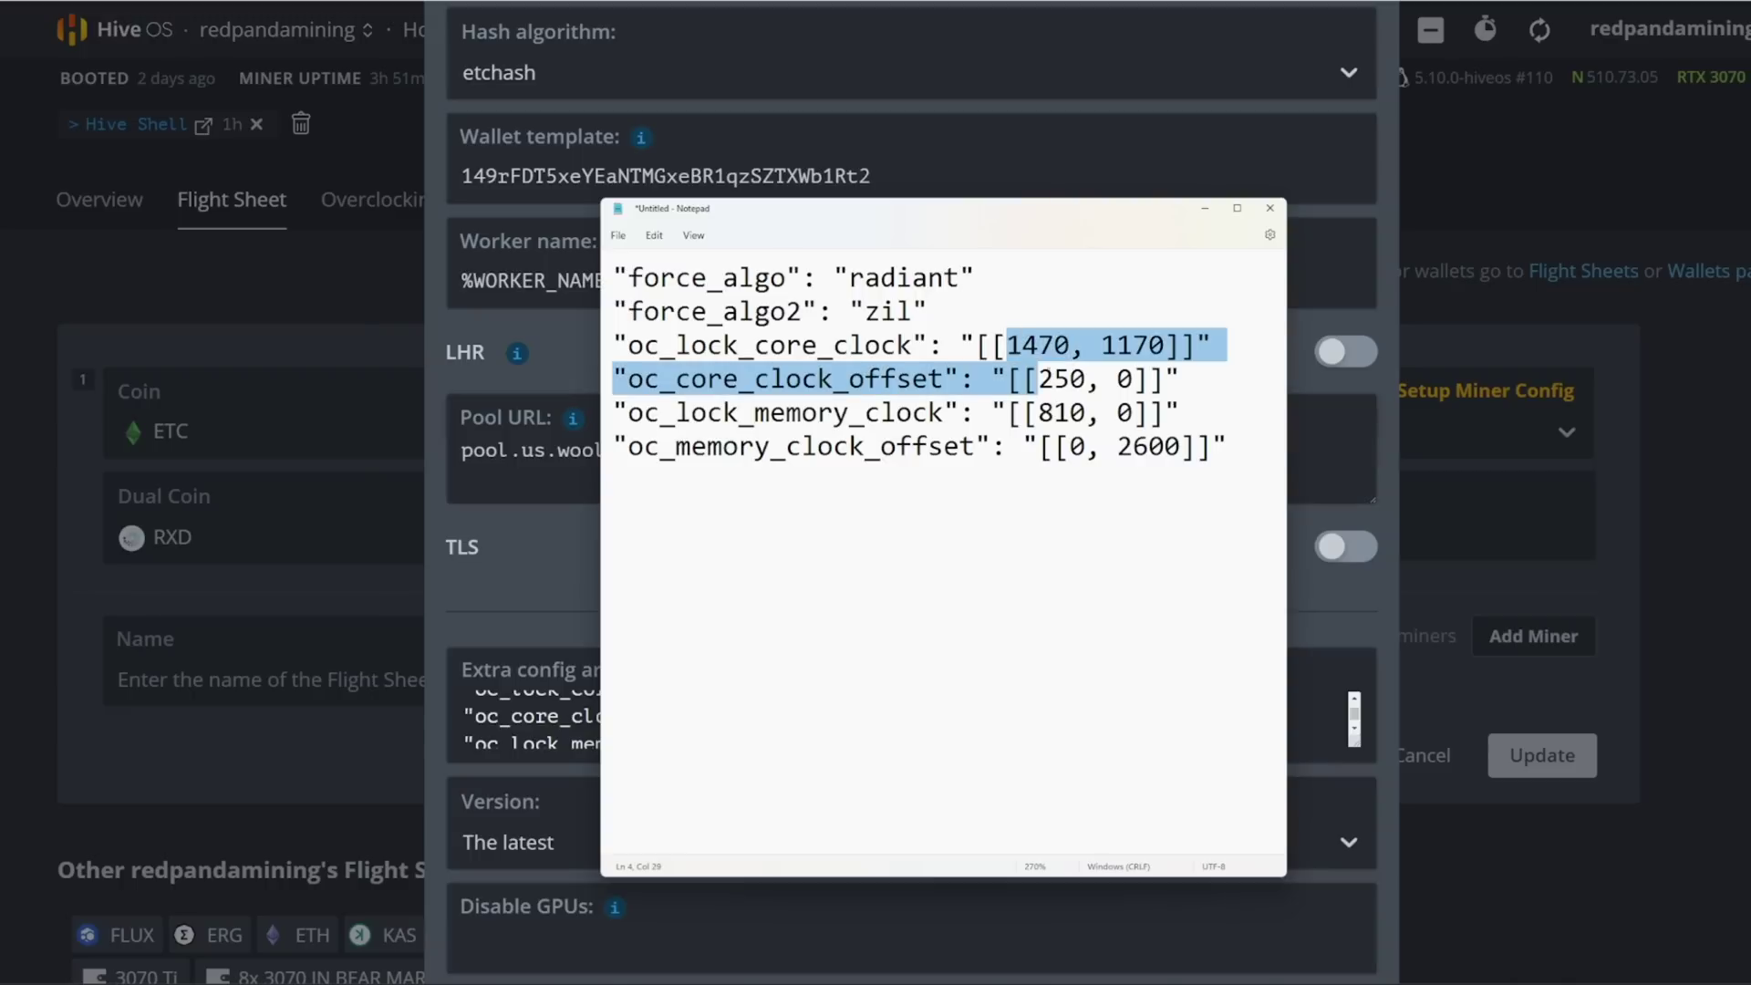
click(1085, 379)
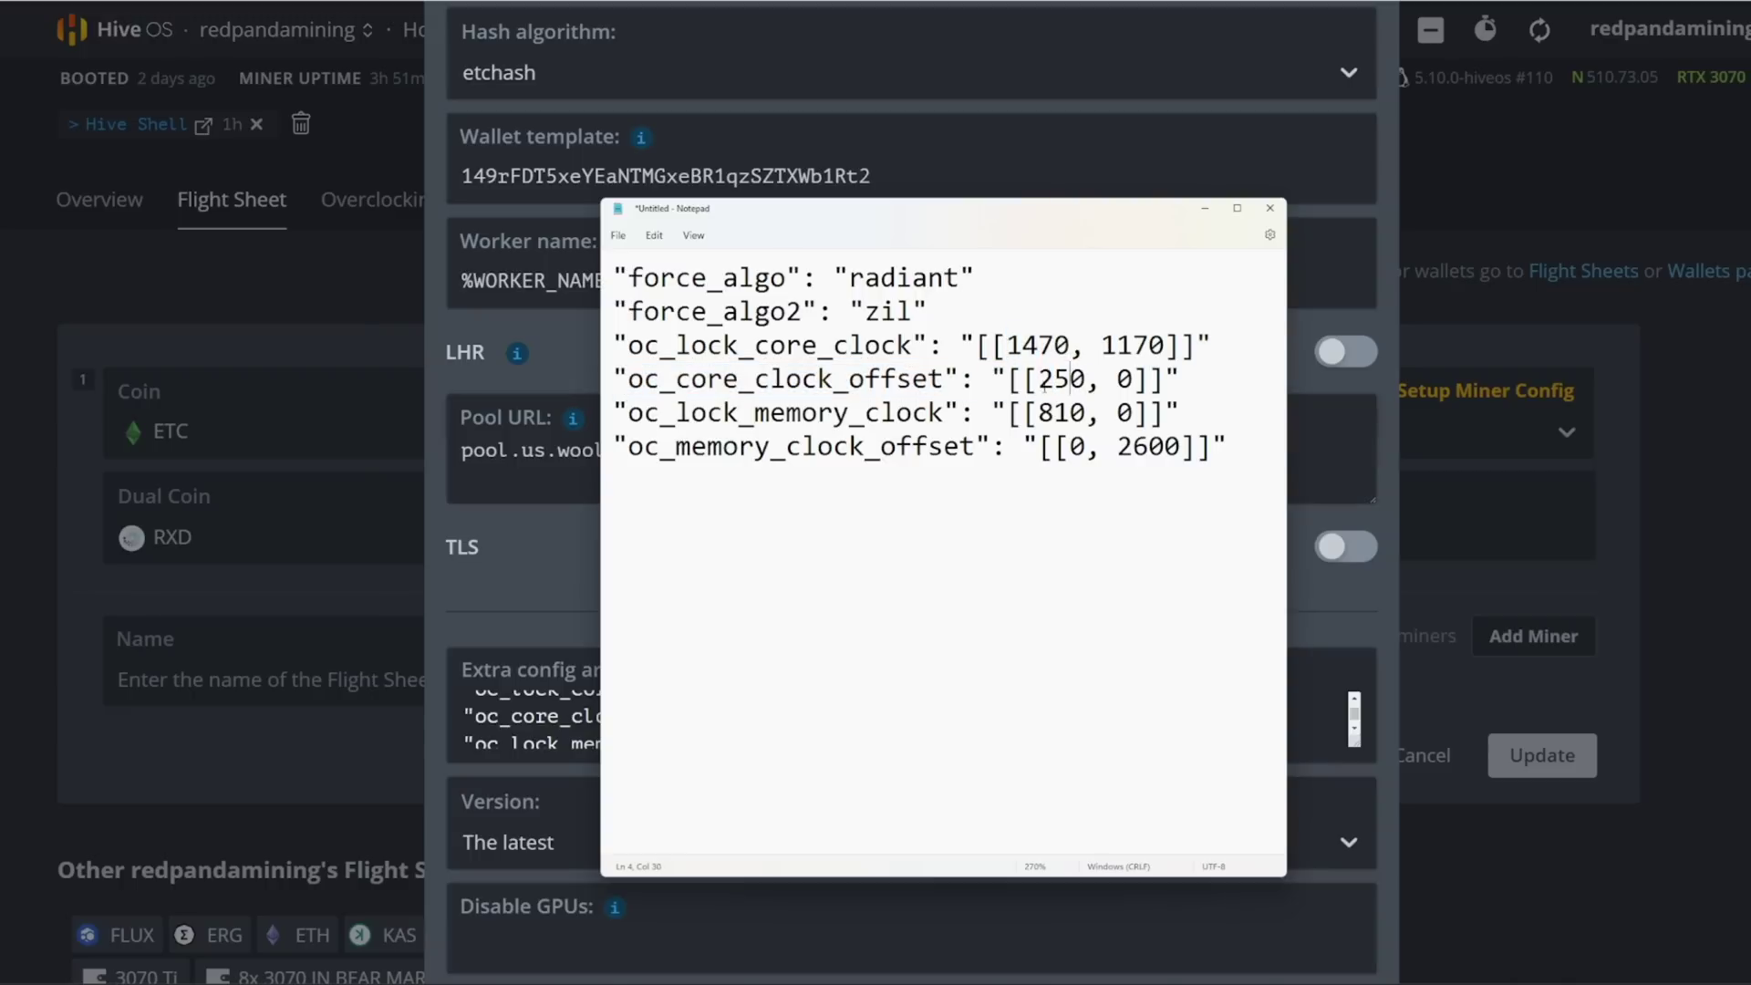
click(1039, 413)
click(1095, 346)
drag(1102, 346, 1166, 350)
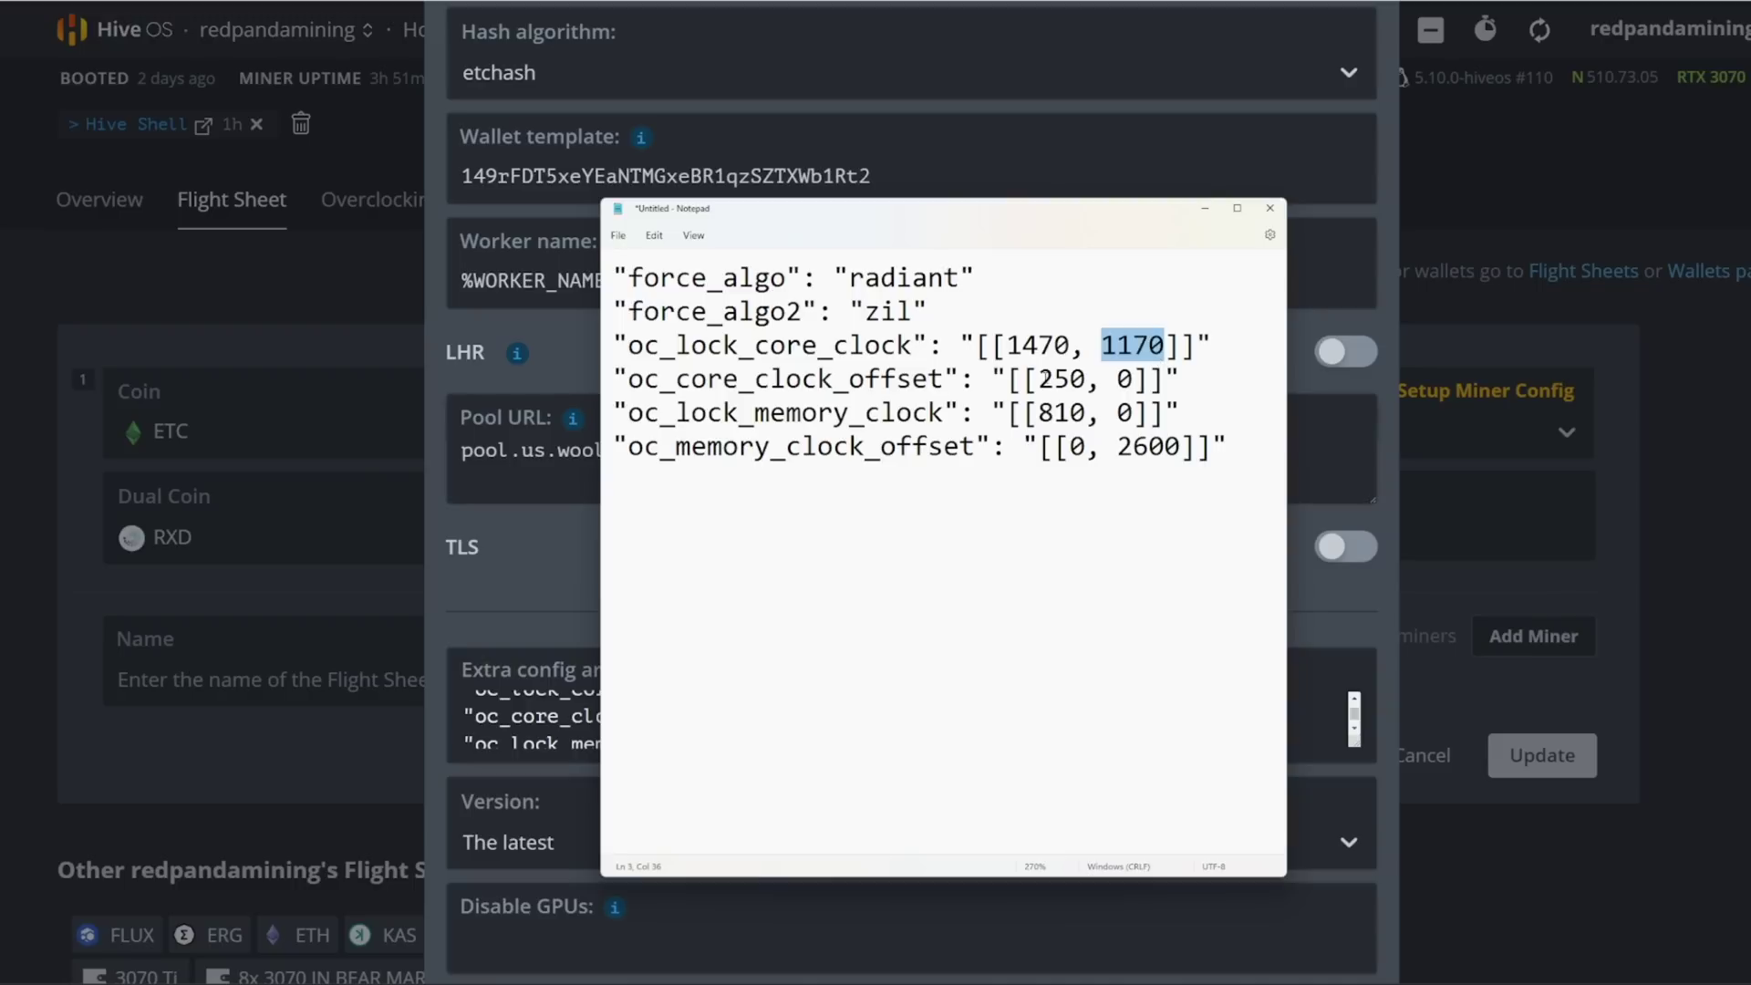
click(1047, 361)
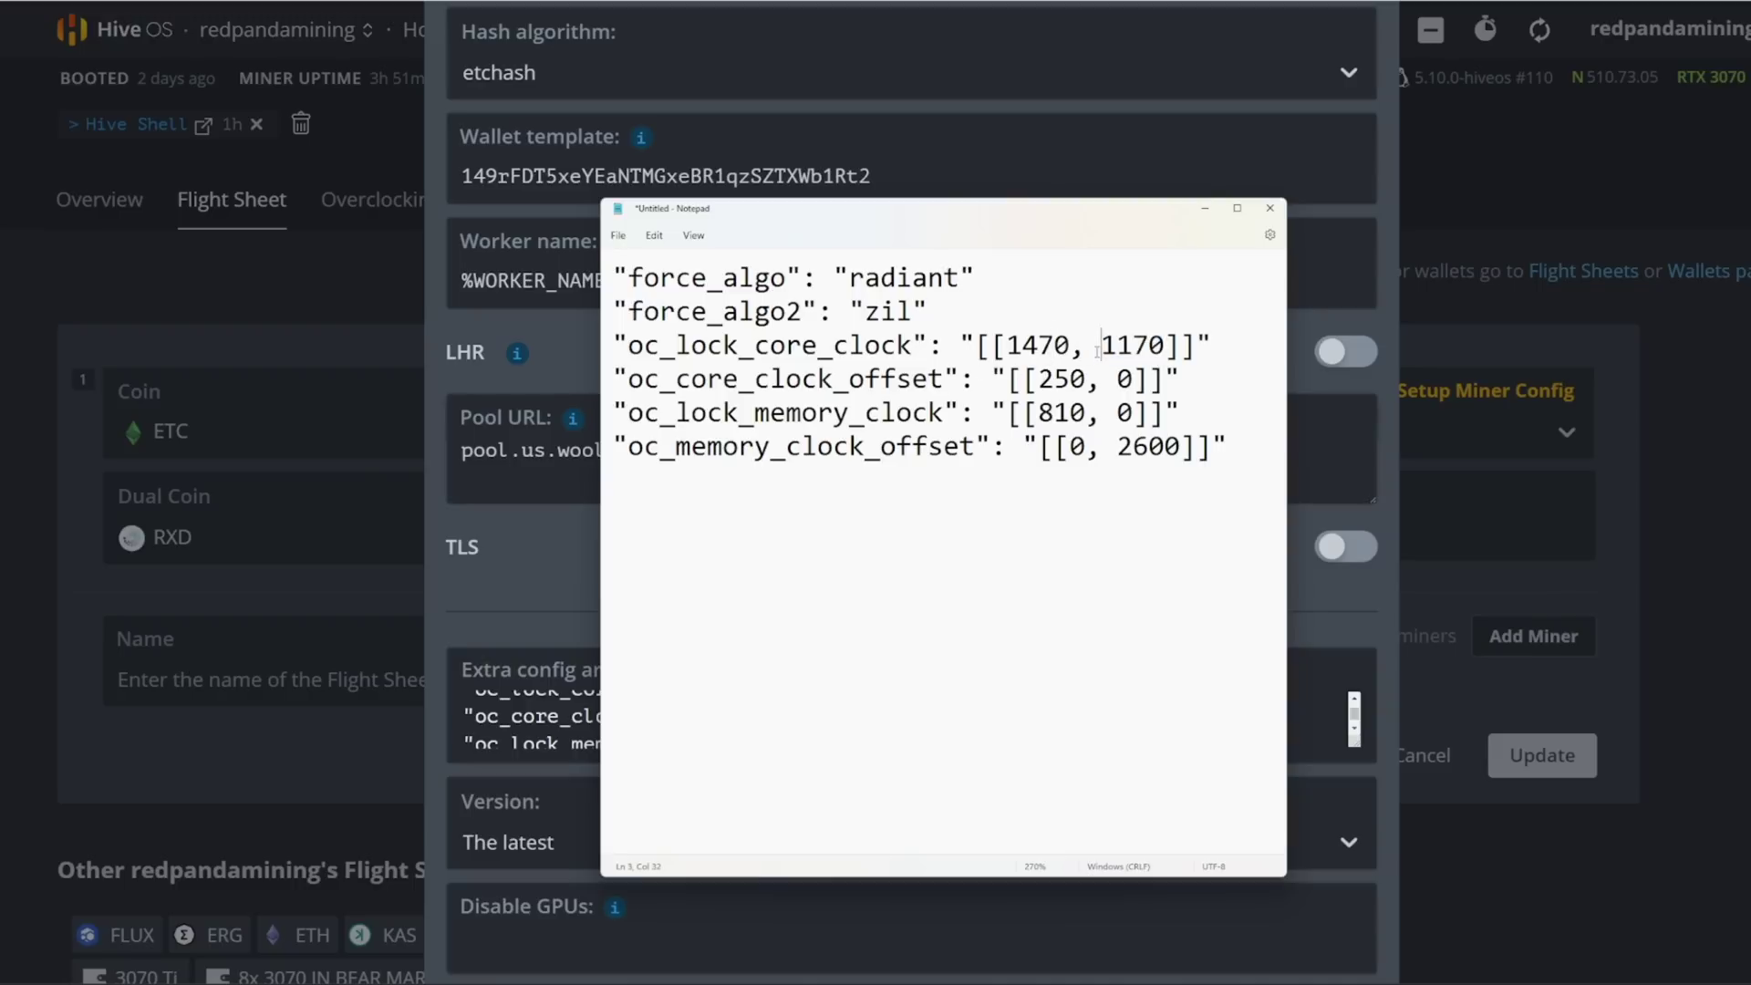
click(1026, 355)
click(1103, 347)
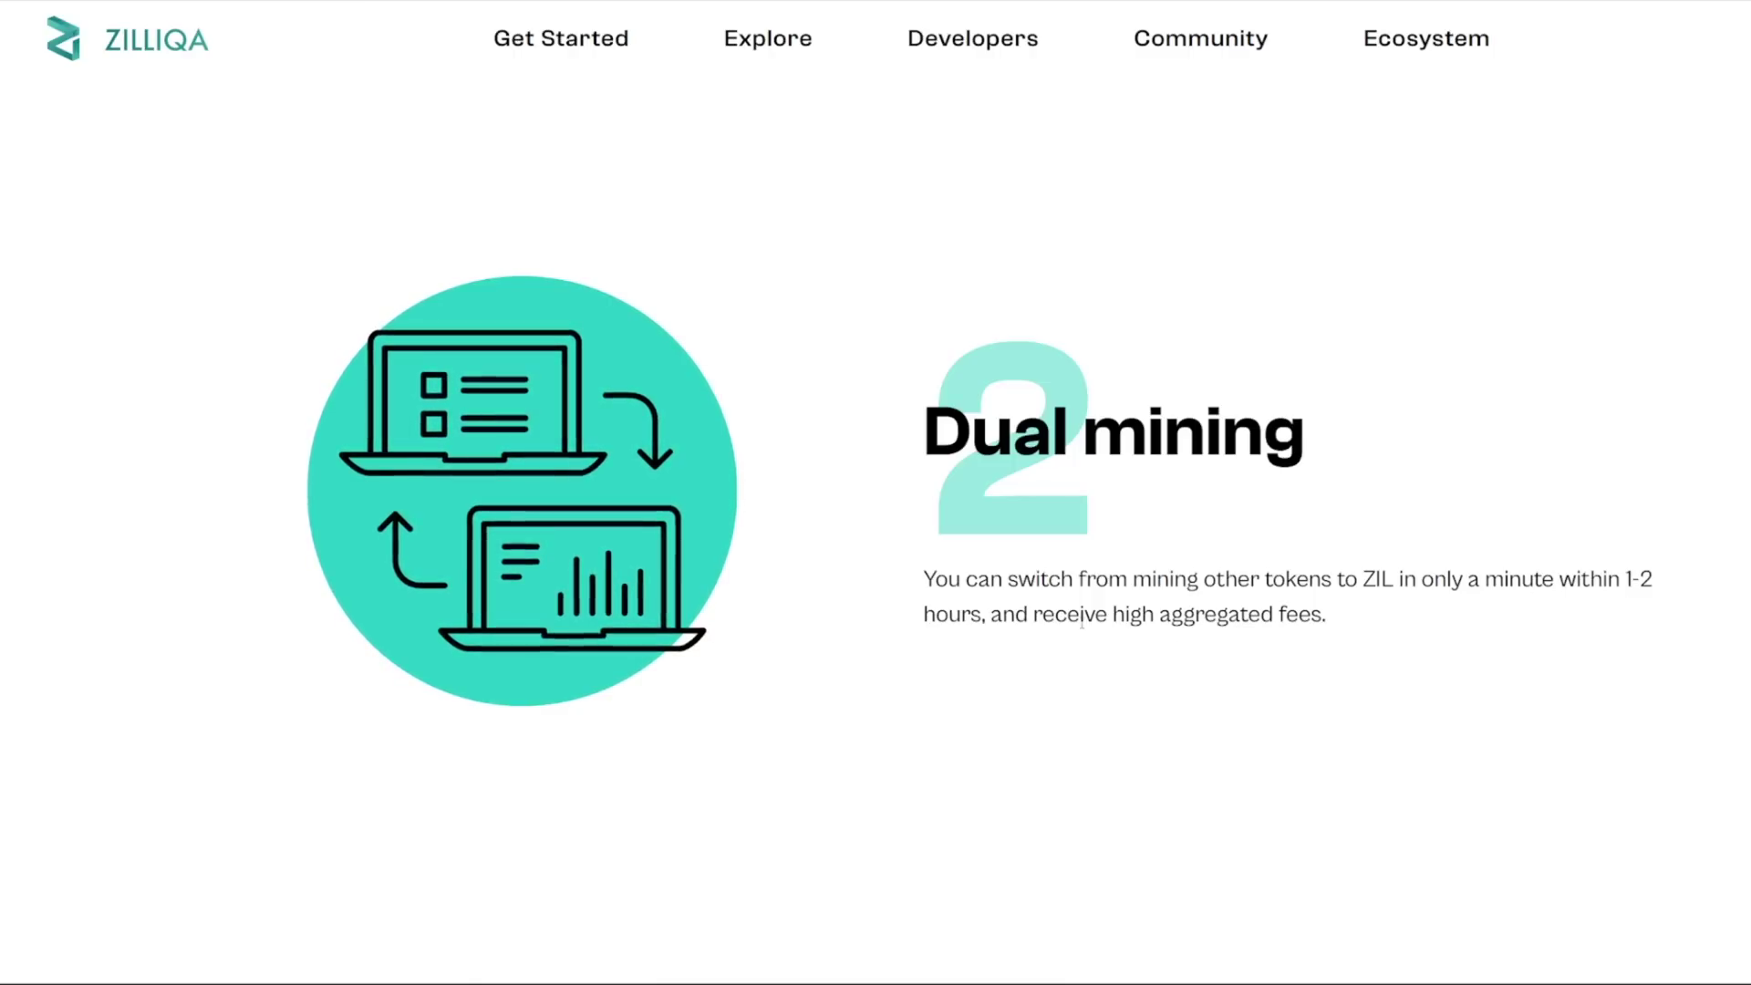
Step: Highlight the 1170 core clock and the 2600 memory_clock_offset values again
drag(1554, 580, 1395, 581)
click(1439, 583)
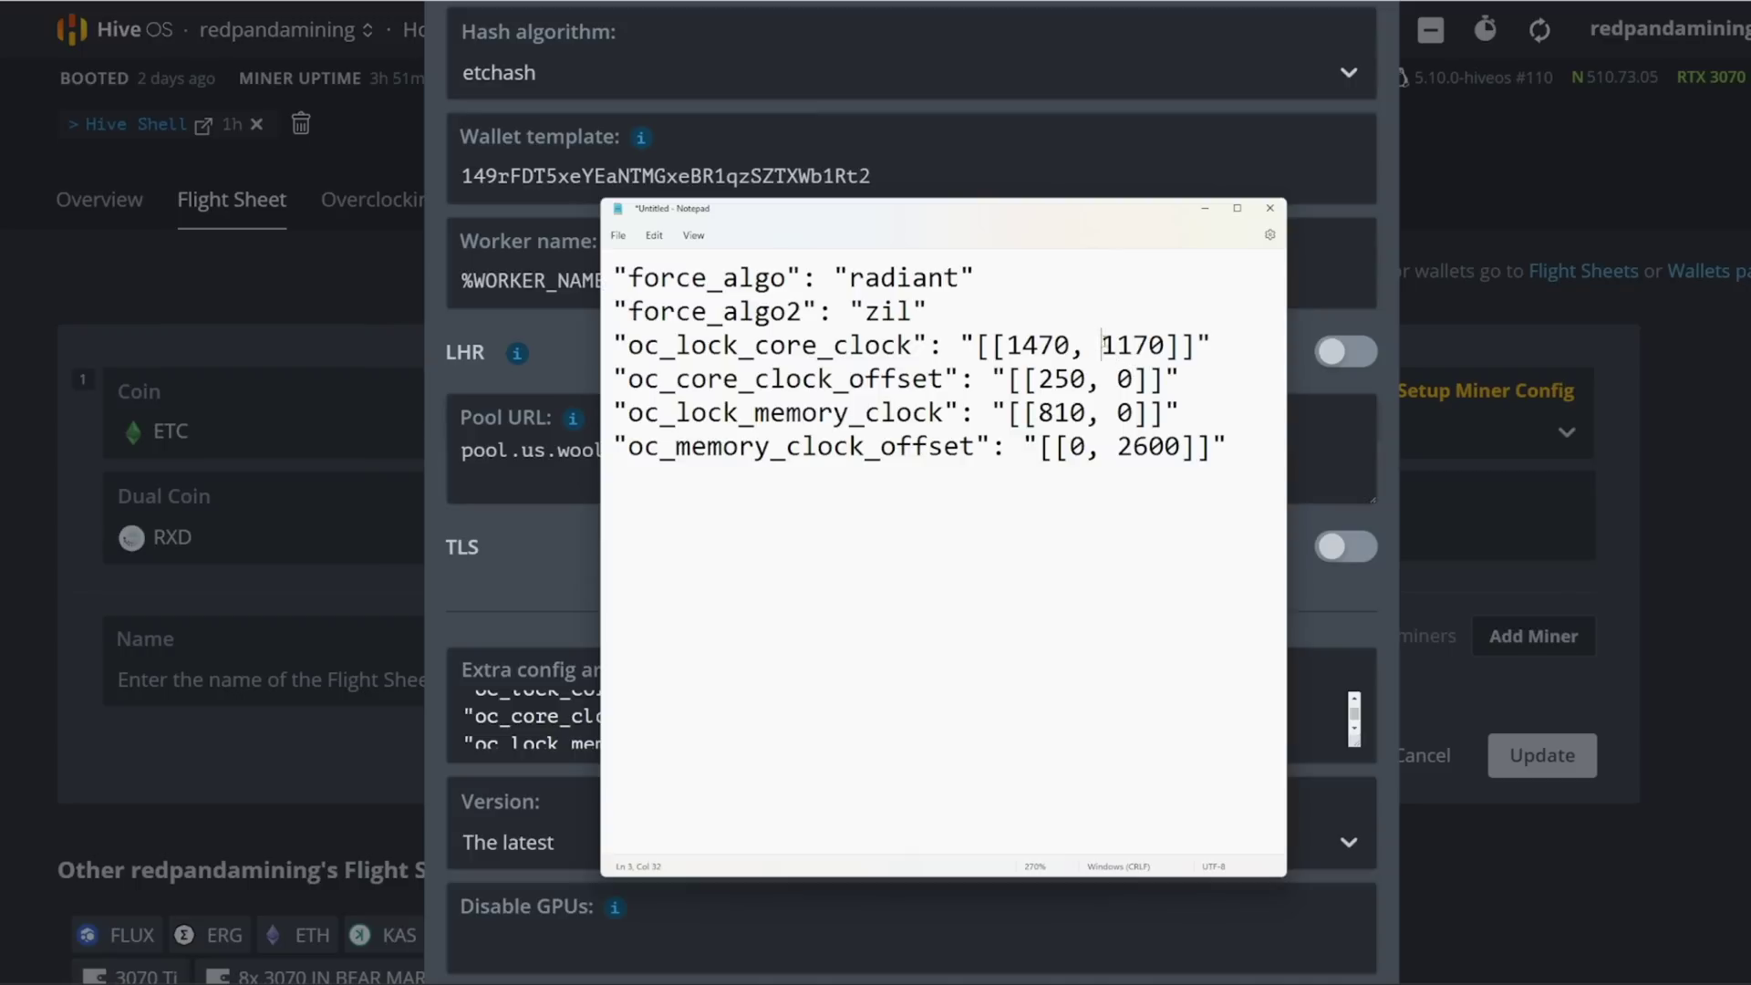
drag(1102, 345, 1170, 343)
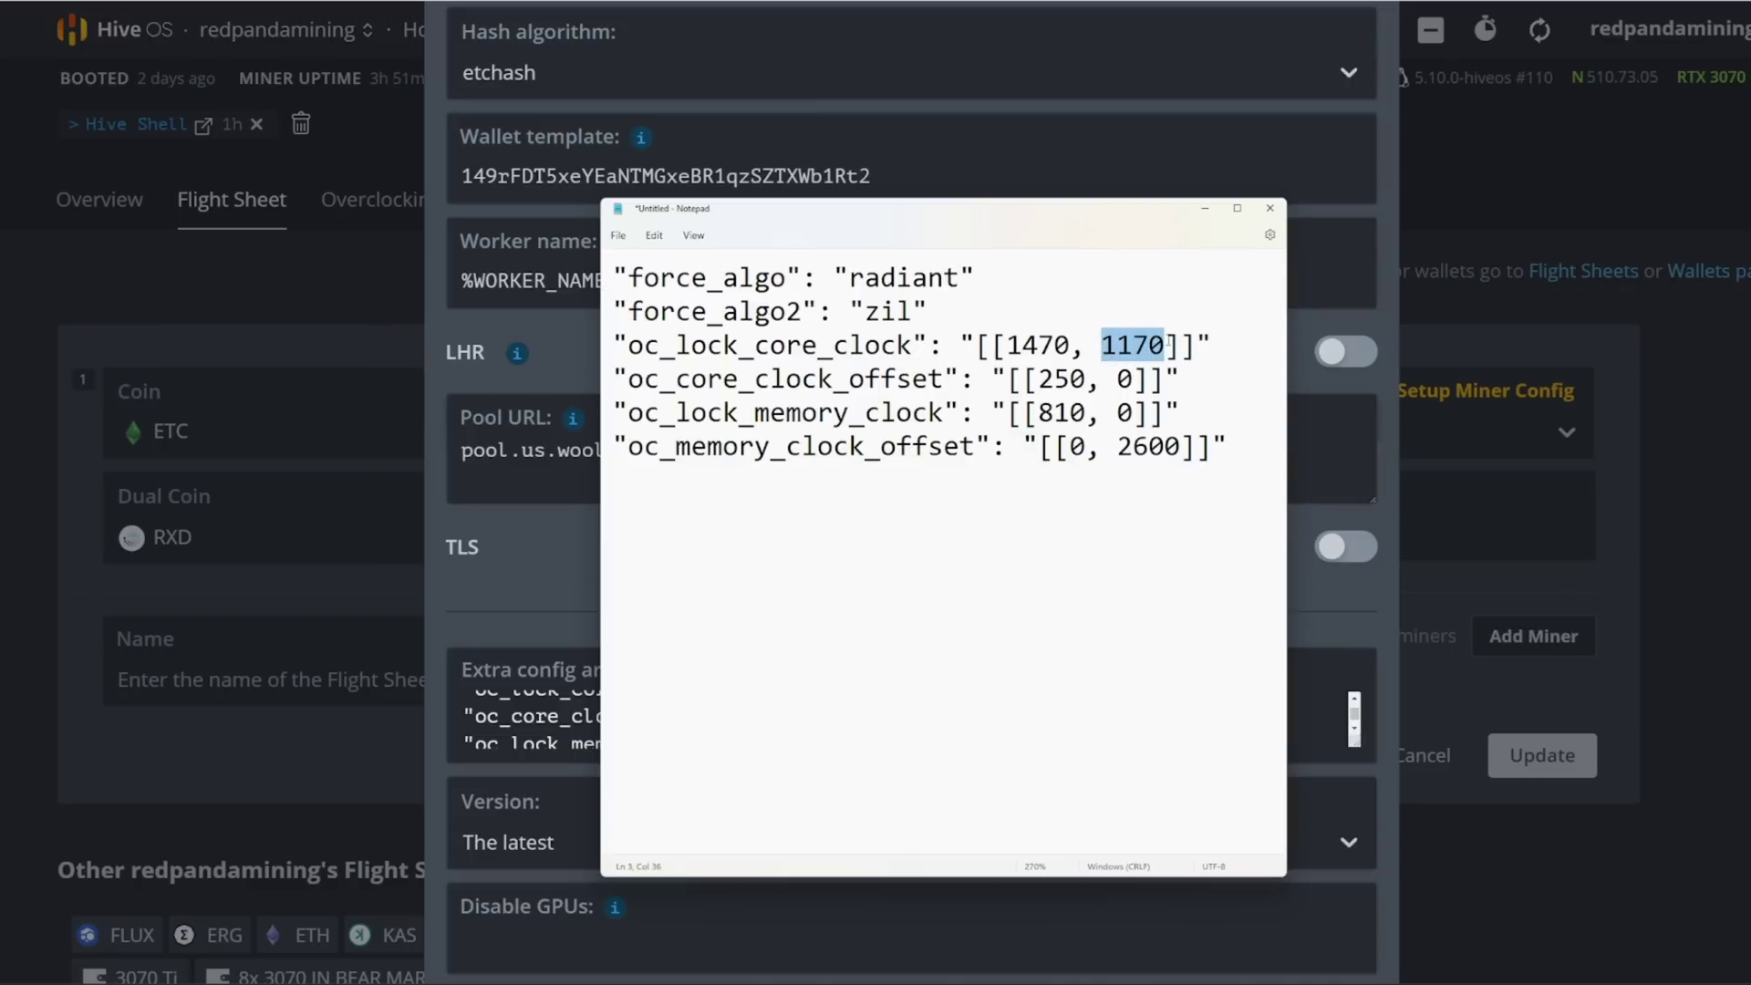
drag(1181, 446, 1115, 444)
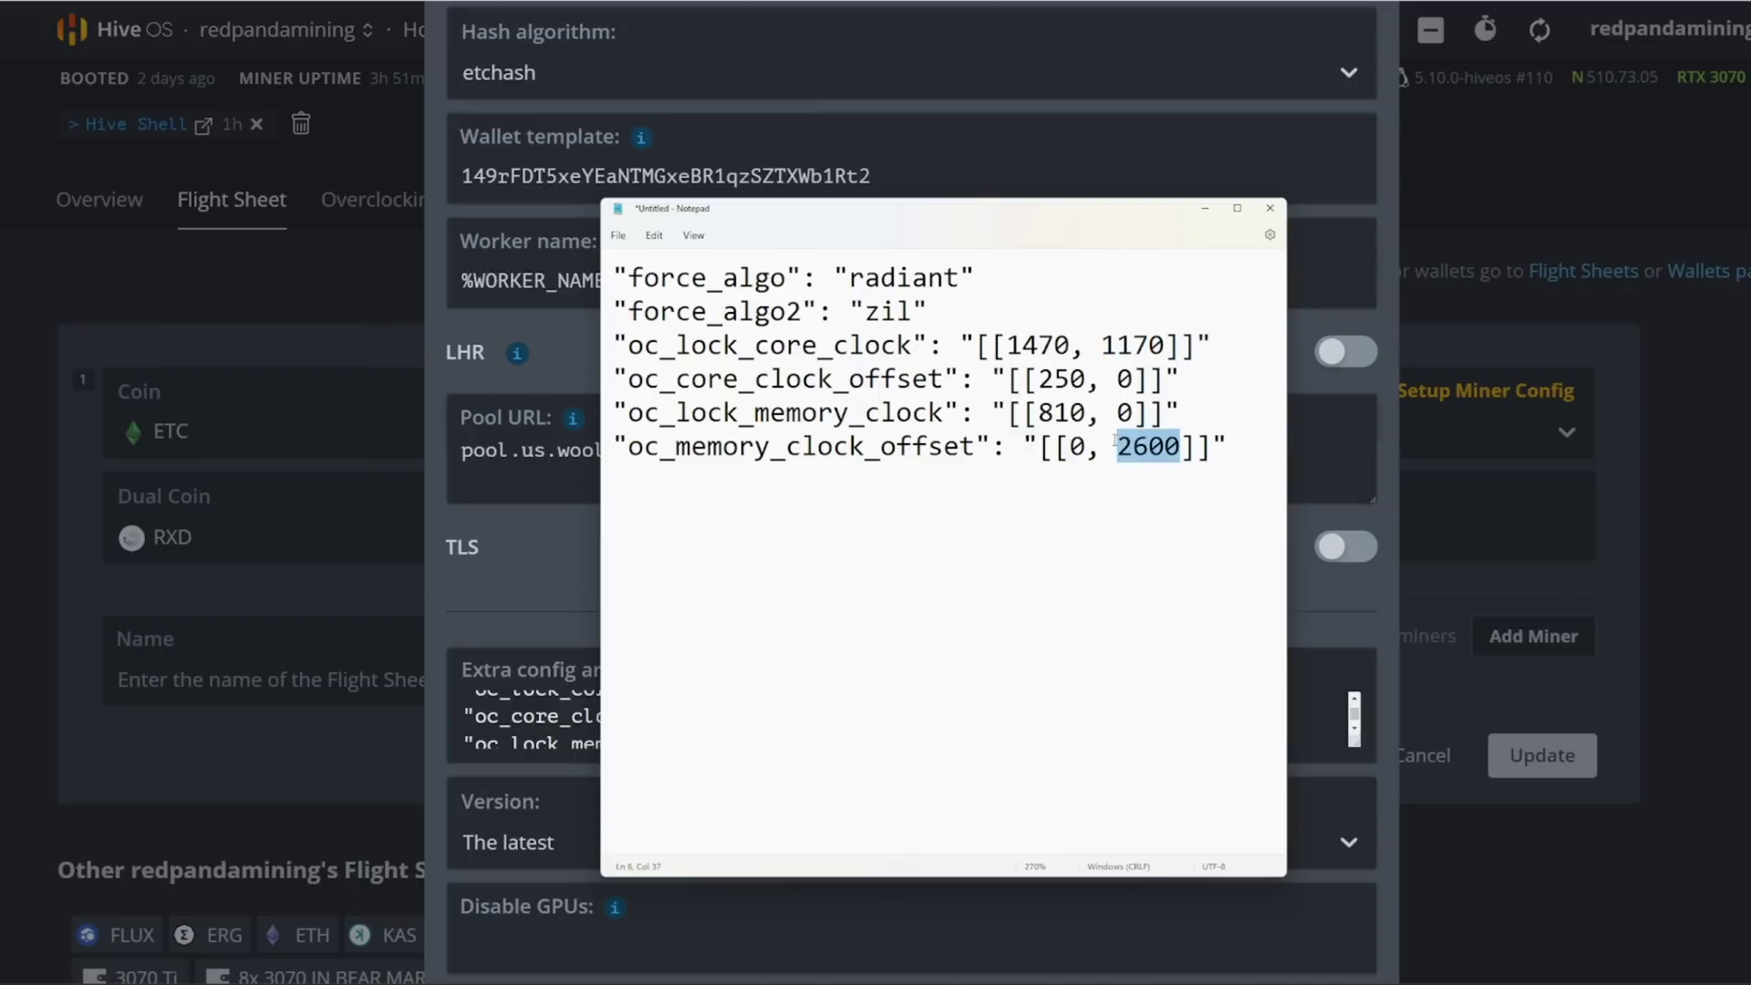
drag(1100, 345, 1167, 344)
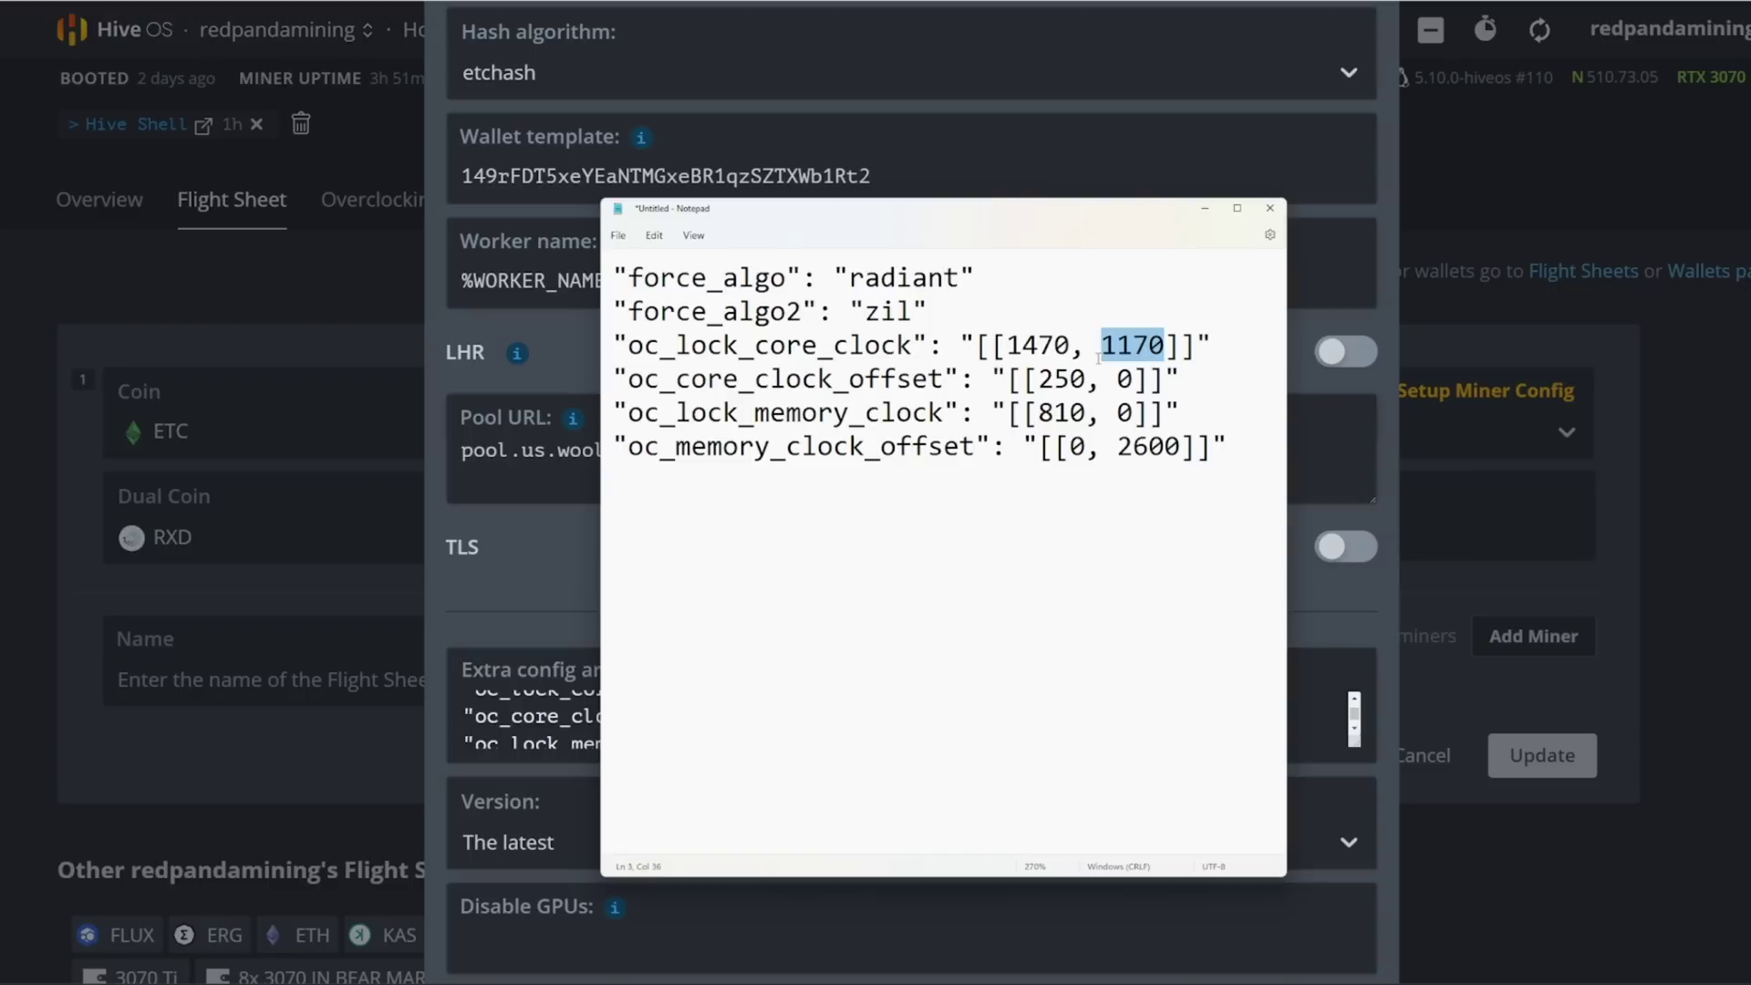
click(1111, 354)
drag(1101, 345, 1166, 345)
key(Down)
key(Down)
key(Down)
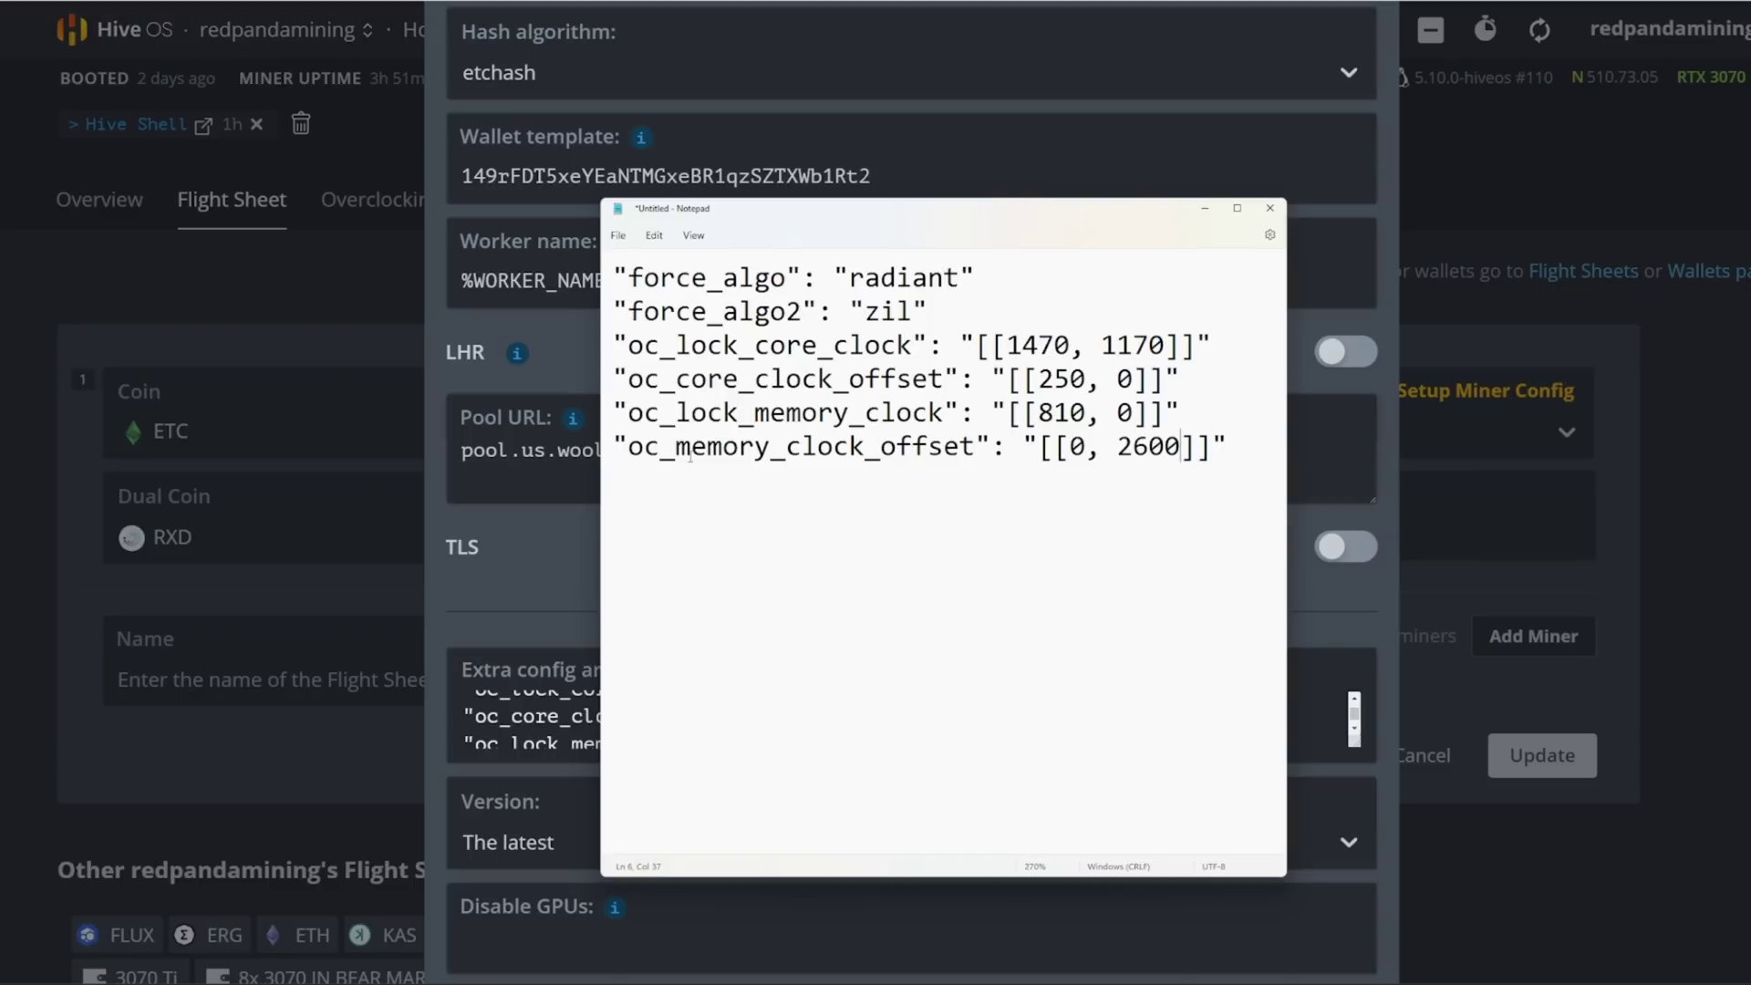
drag(690, 456, 977, 447)
drag(1119, 447, 1182, 447)
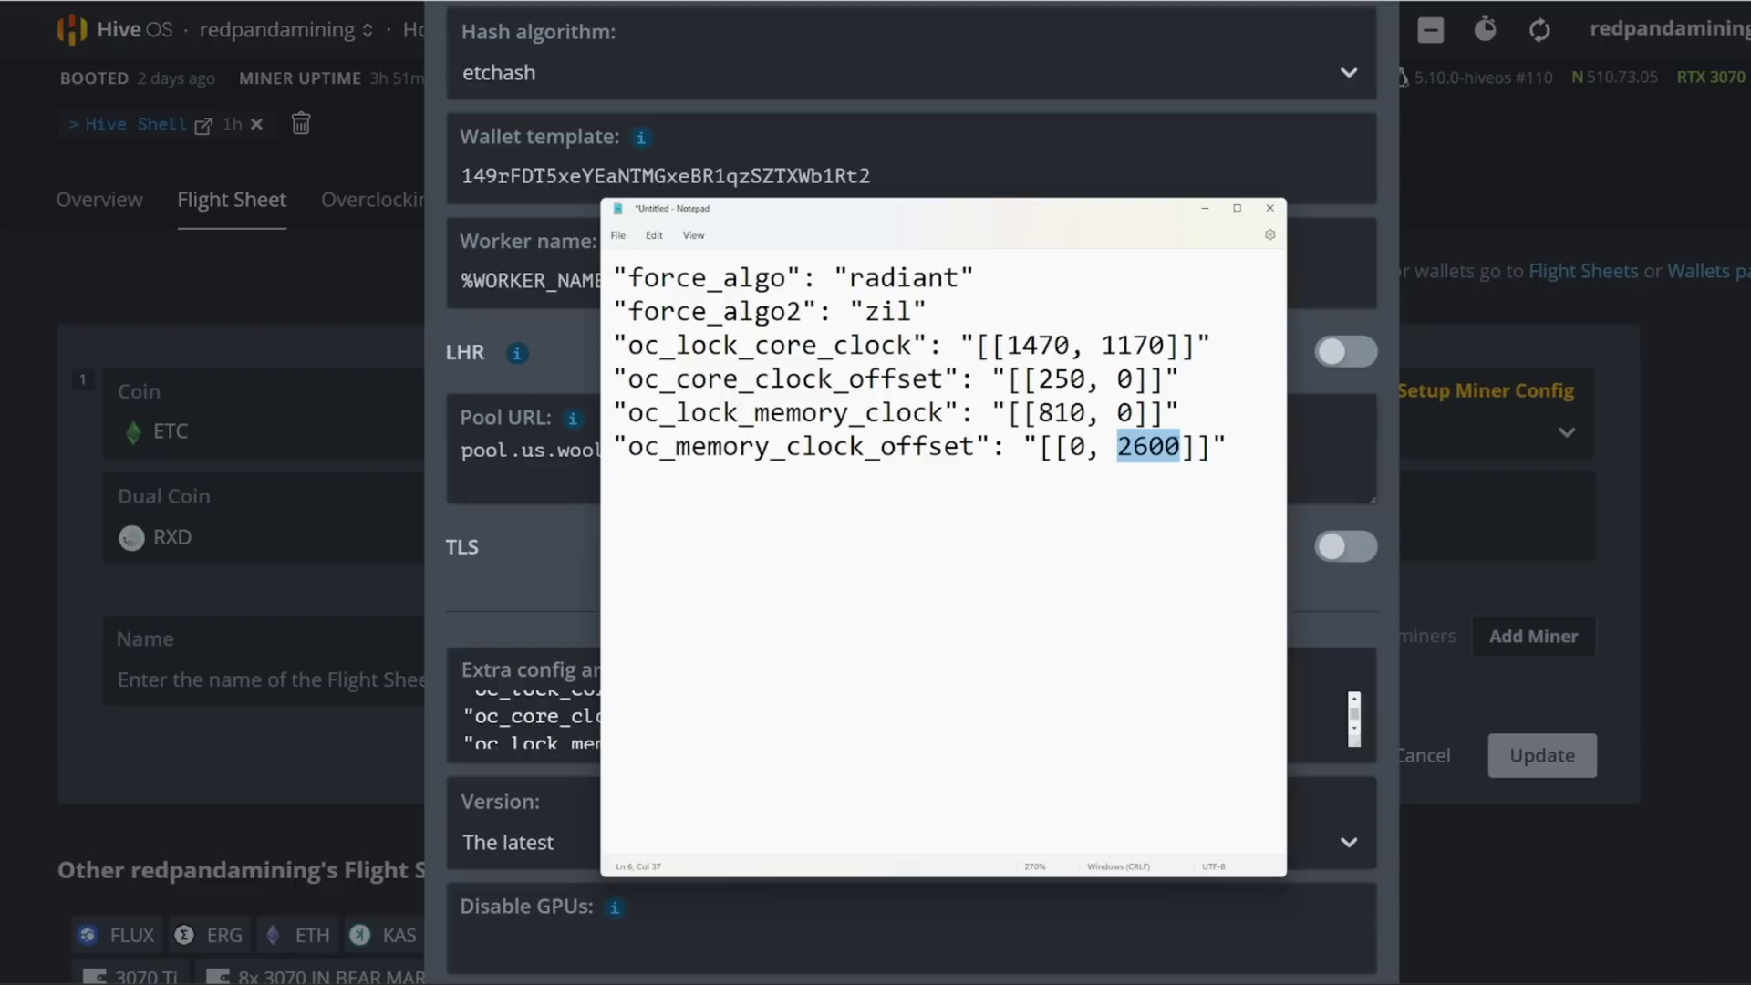
click(1179, 453)
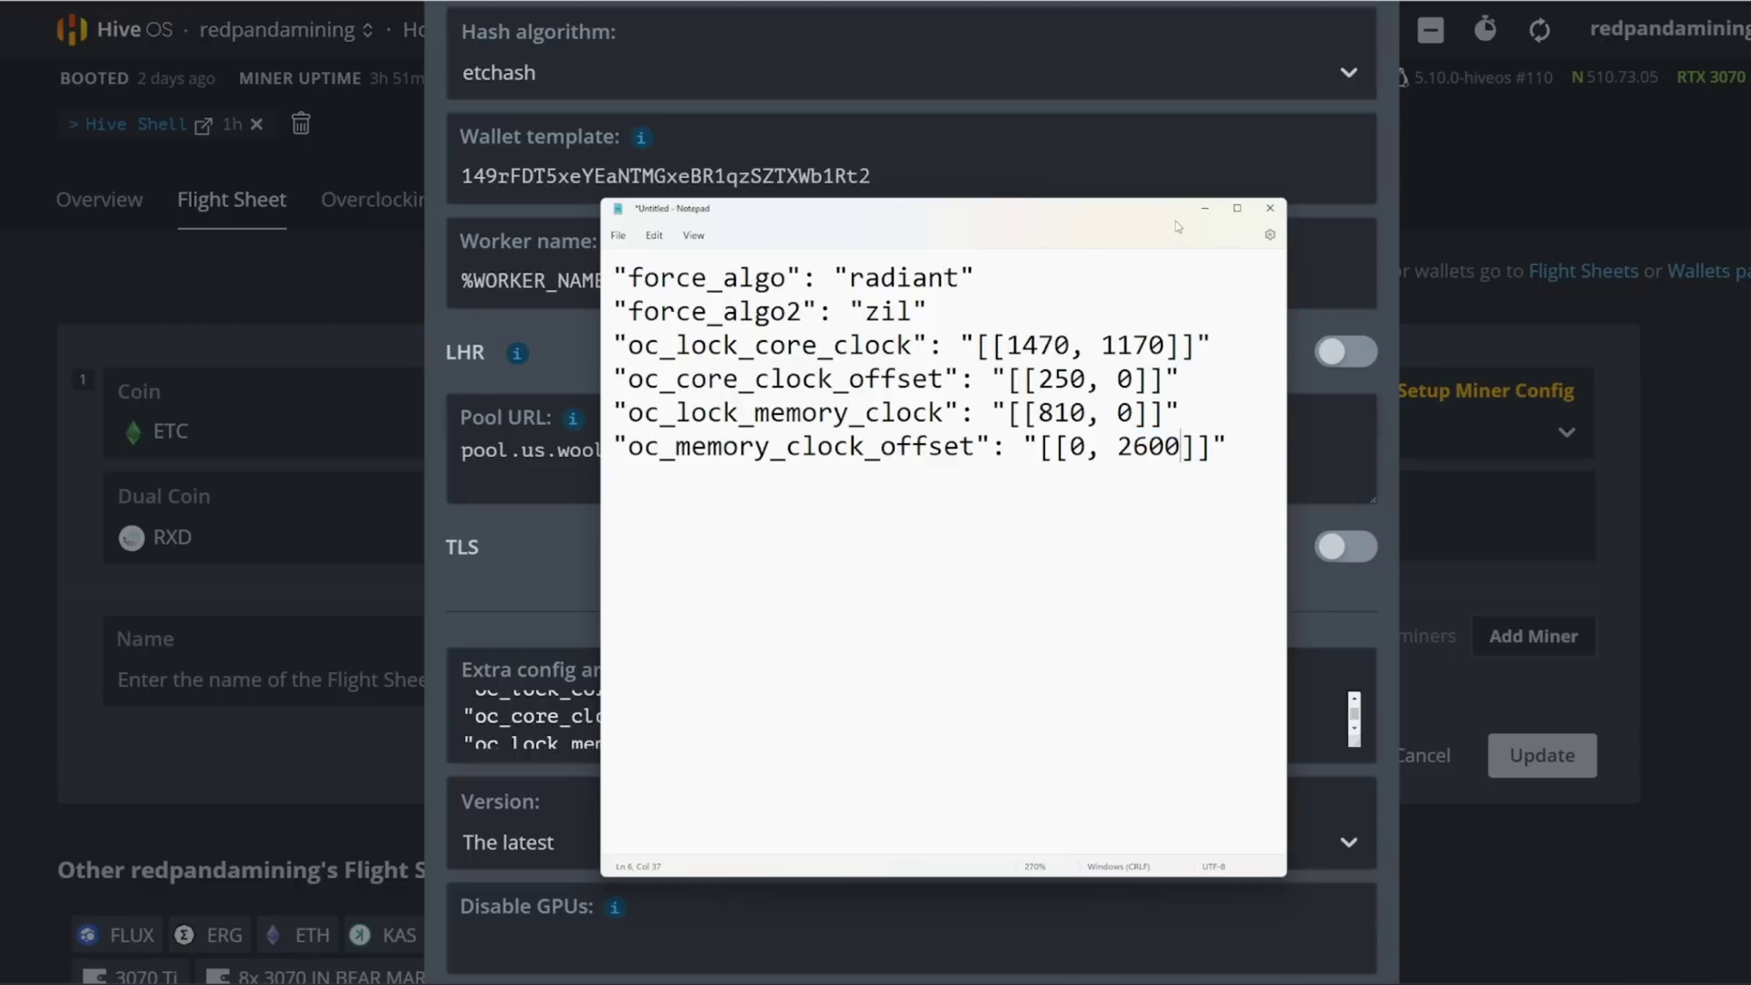
Step: Minimise Notepad and scroll the BzMiner configuration back to the top
click(1205, 212)
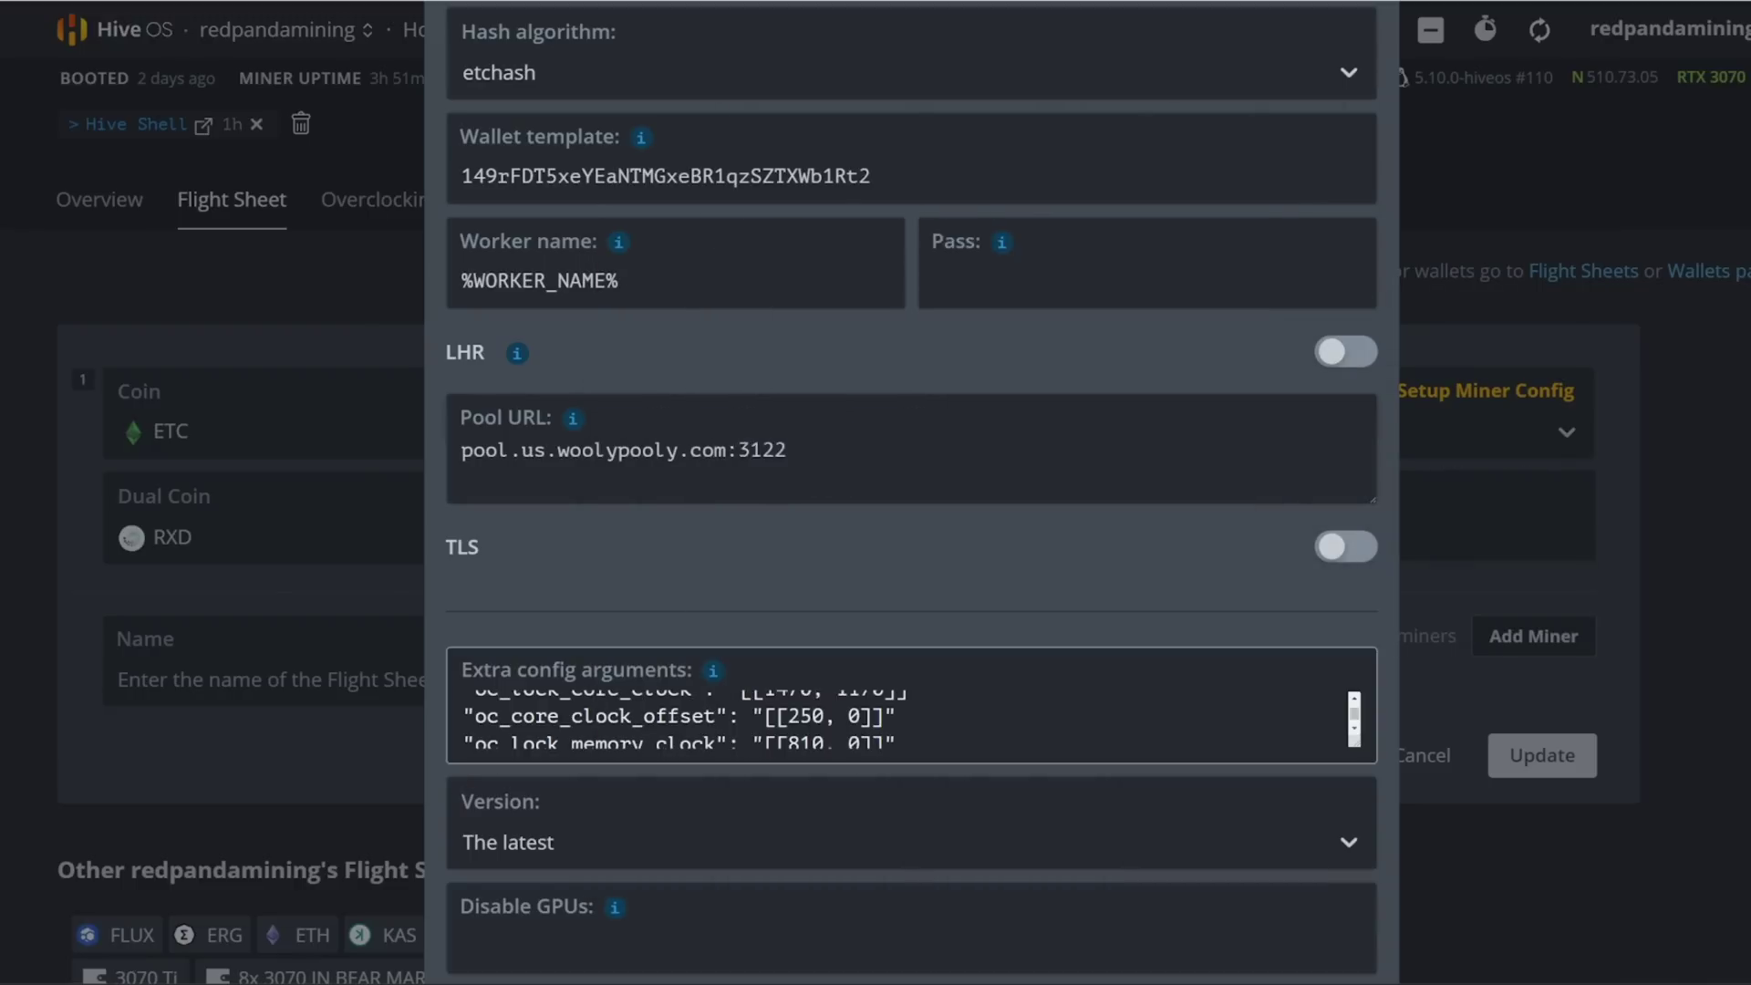
scroll(912, 719, down, 1)
scroll(627, 770, down, 1)
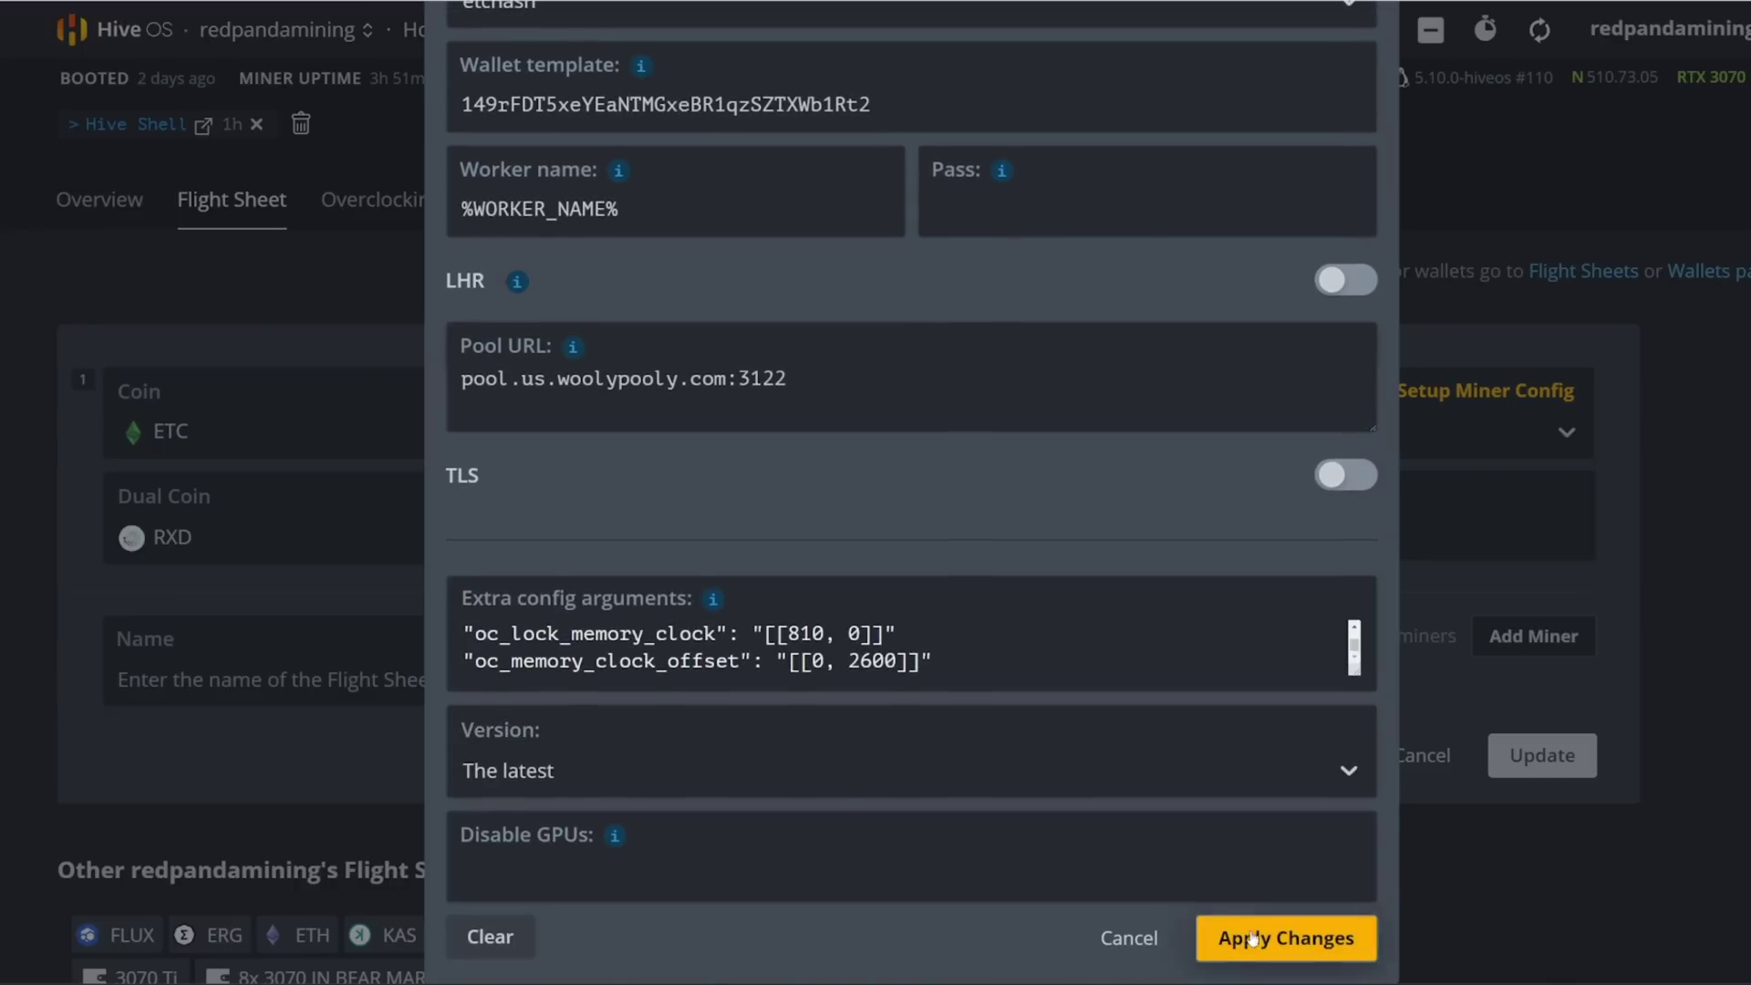
scroll(618, 624, up, 2)
scroll(604, 494, up, 3)
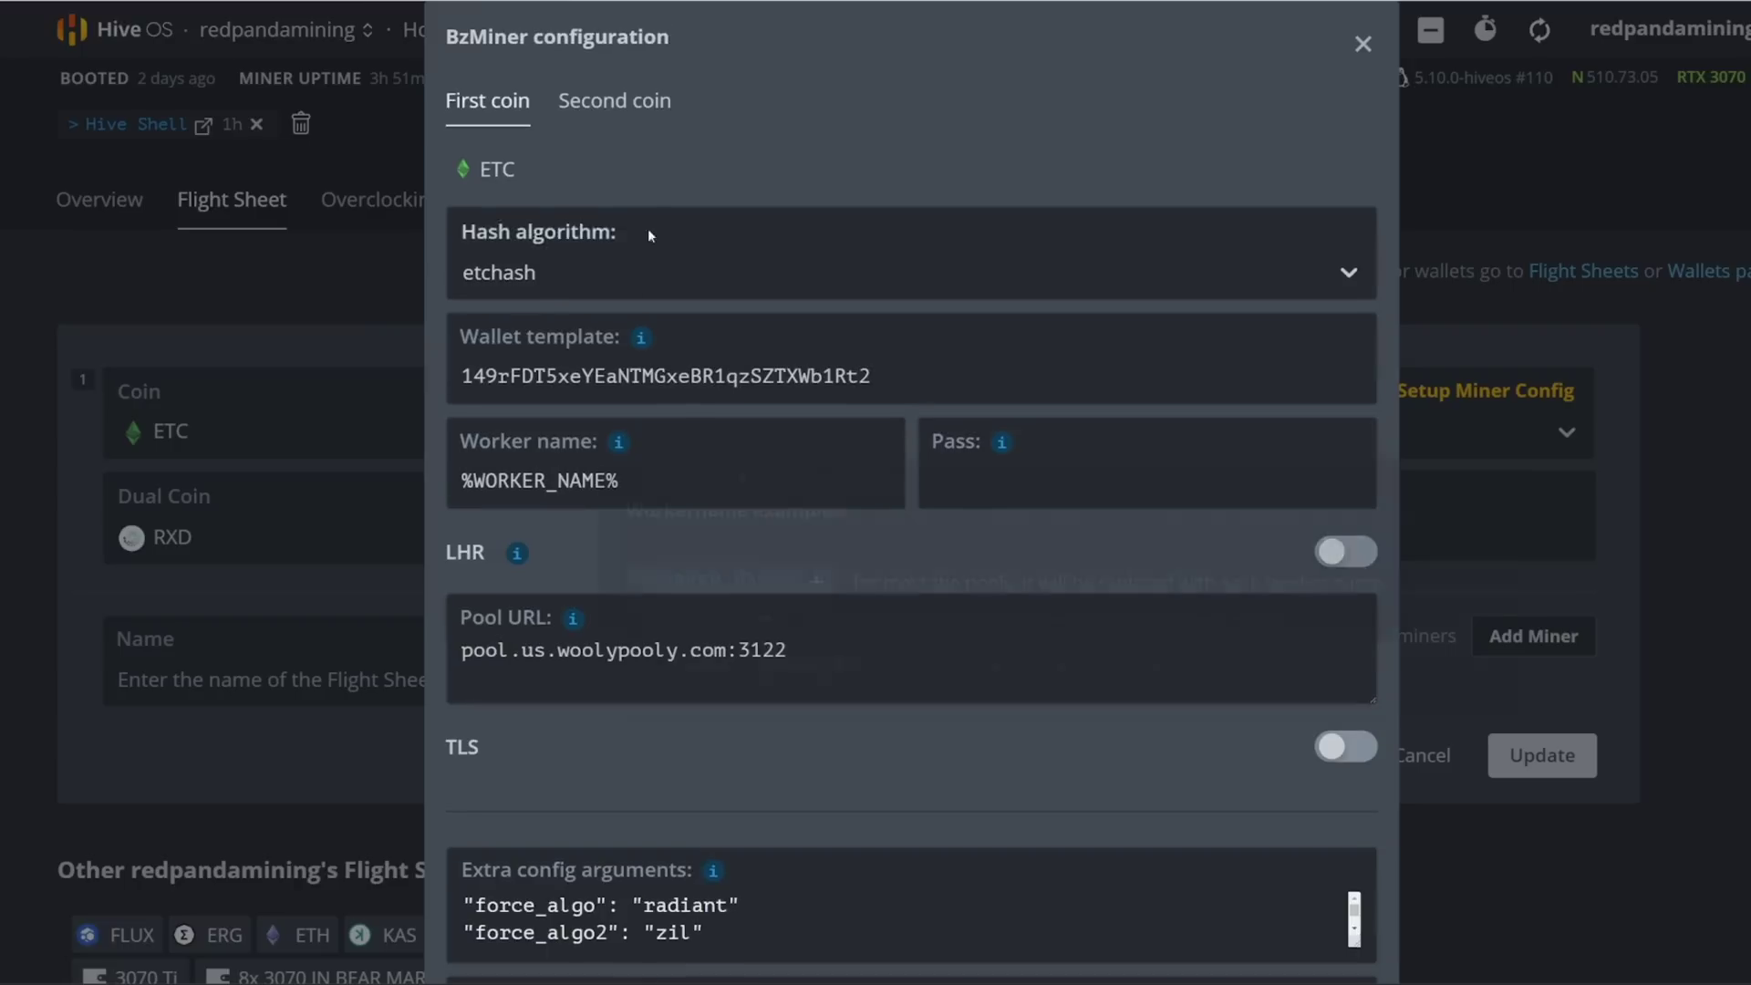
Step: Replace the second coin's wallet template with the pasted Zilliqa wallet address
click(616, 102)
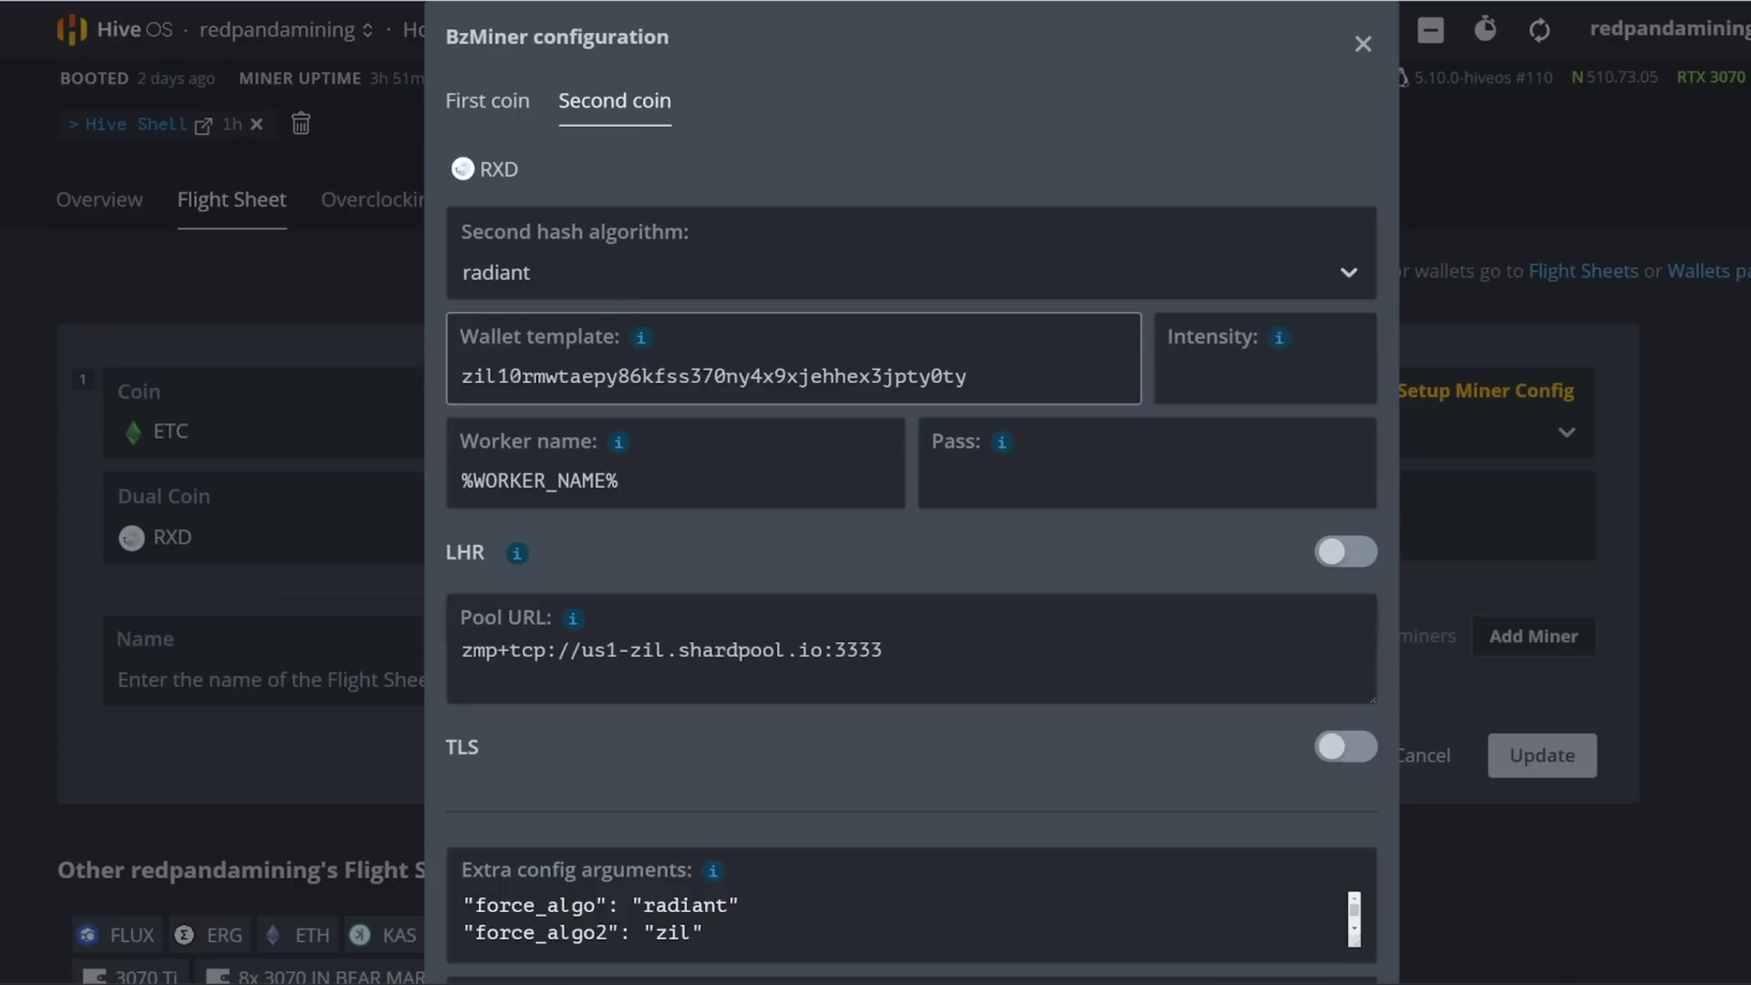
drag(463, 376, 967, 347)
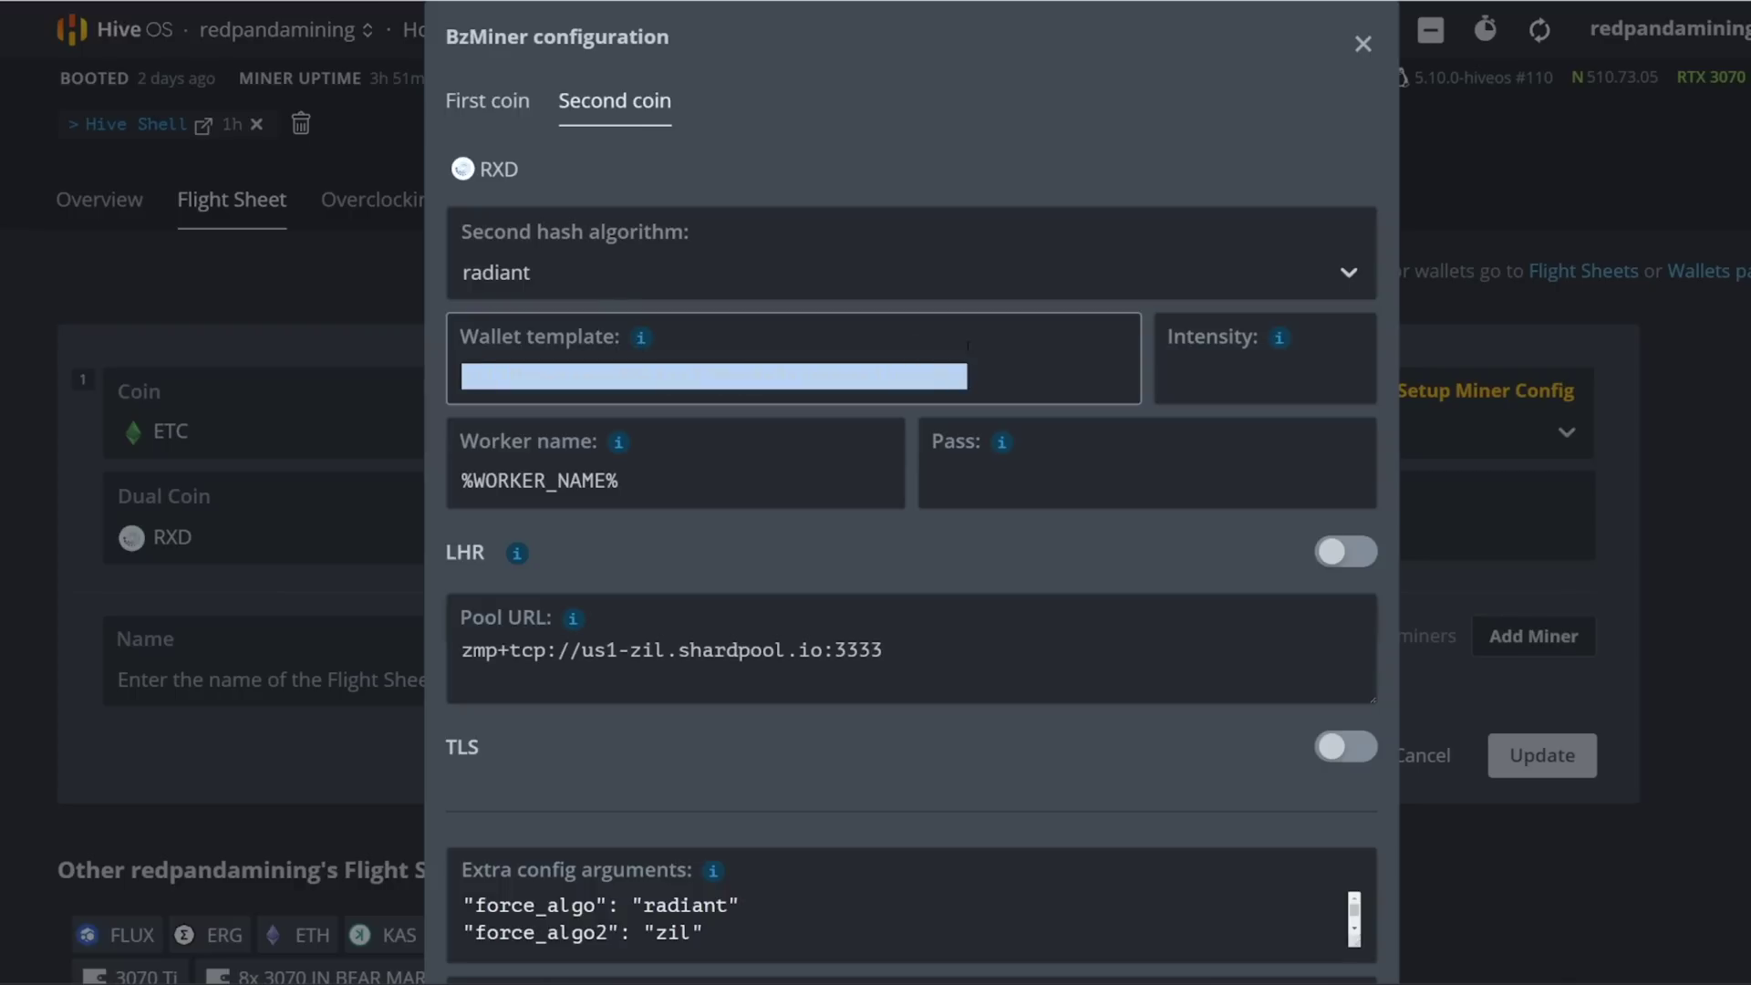
text(zil10rmwtaepy86kfss370ny4x9xjehhex3jpty0ty)
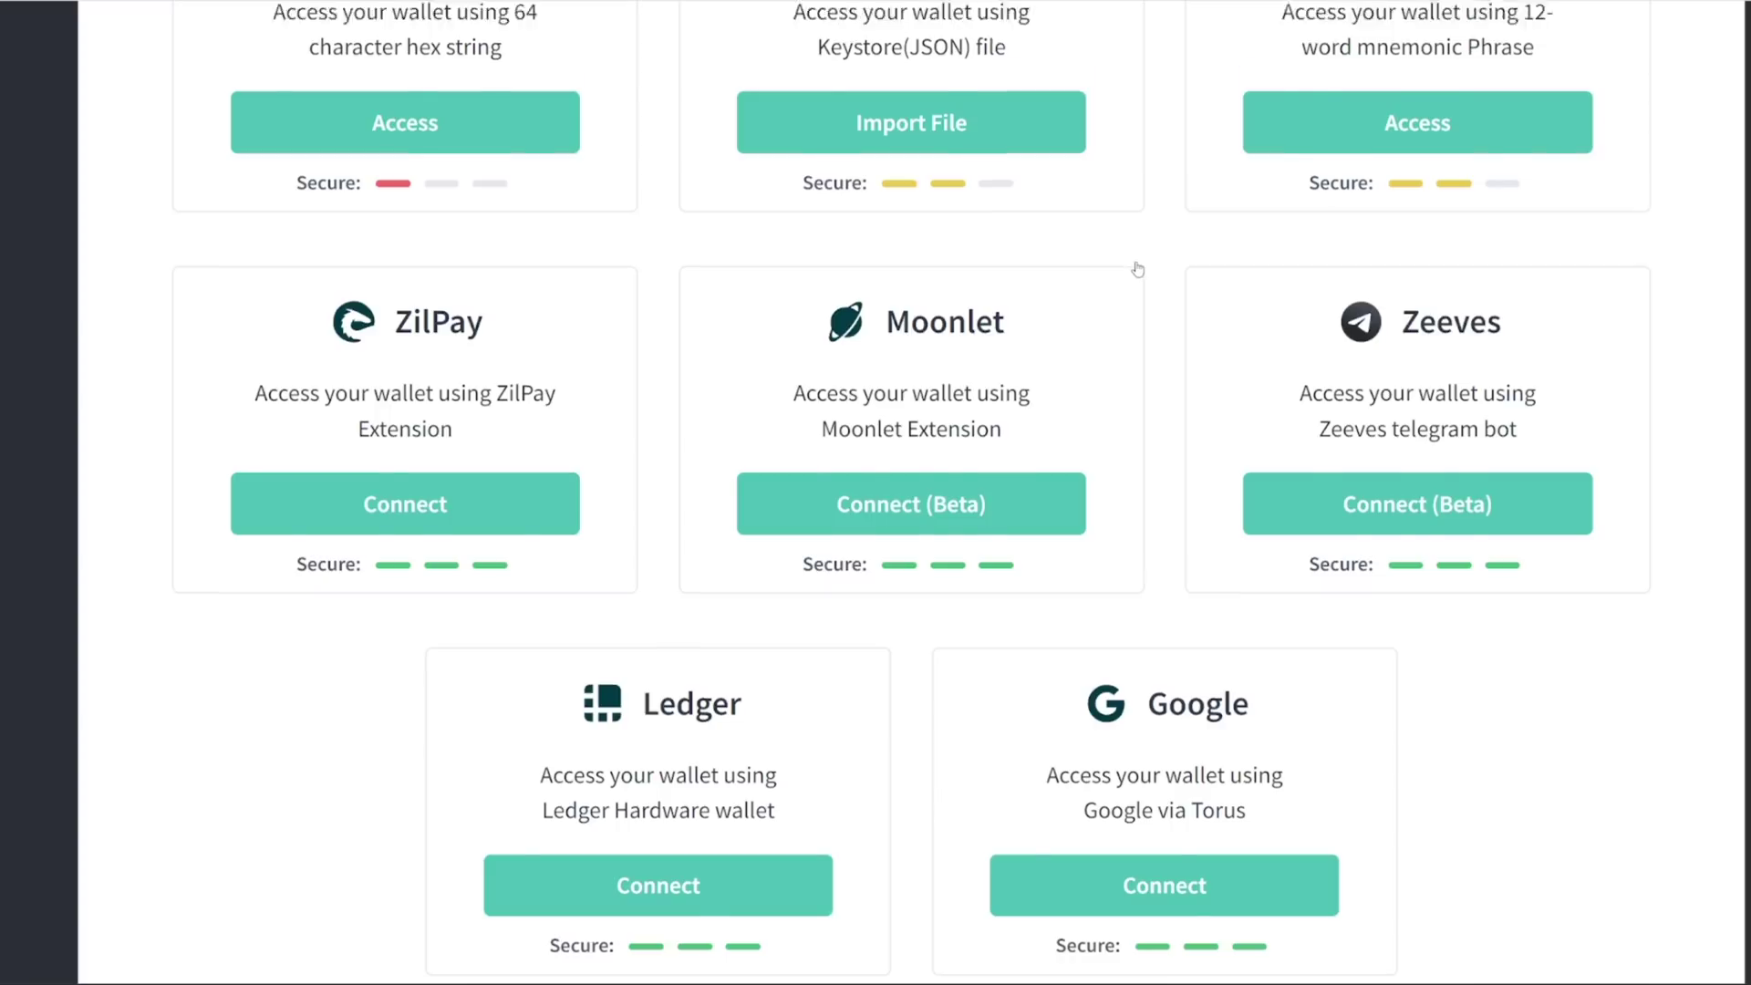
scroll(1128, 247, up, 5)
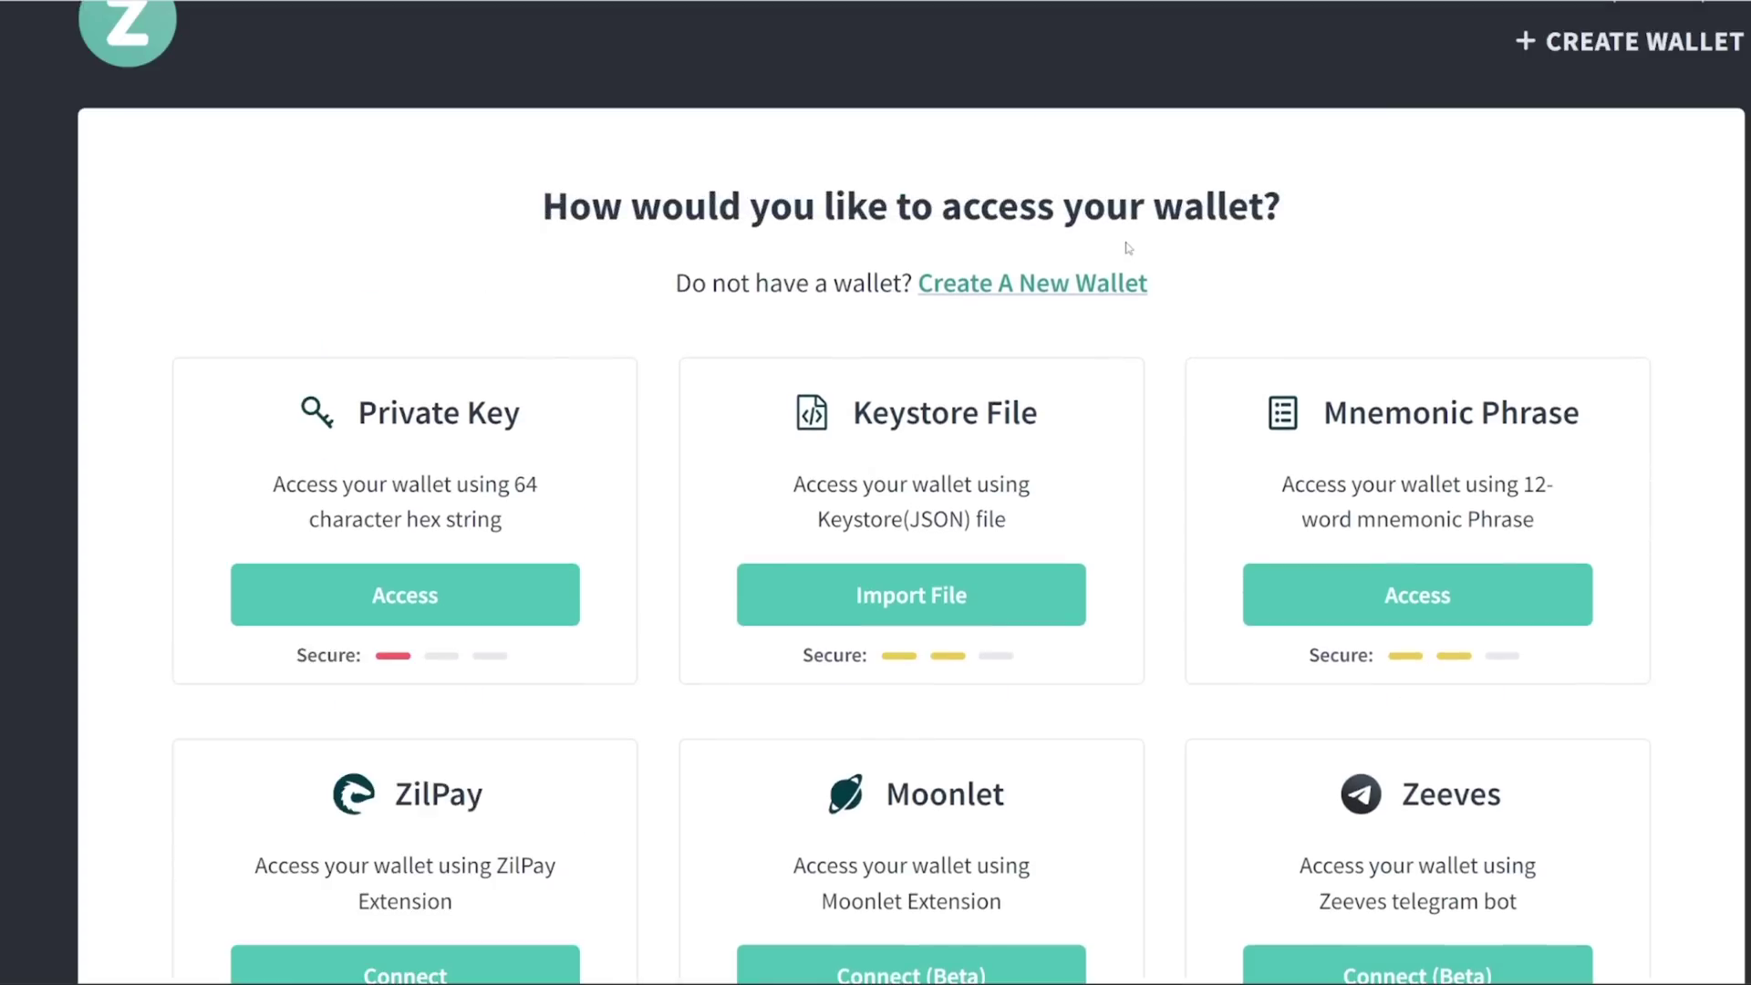
scroll(1154, 243, down, 8)
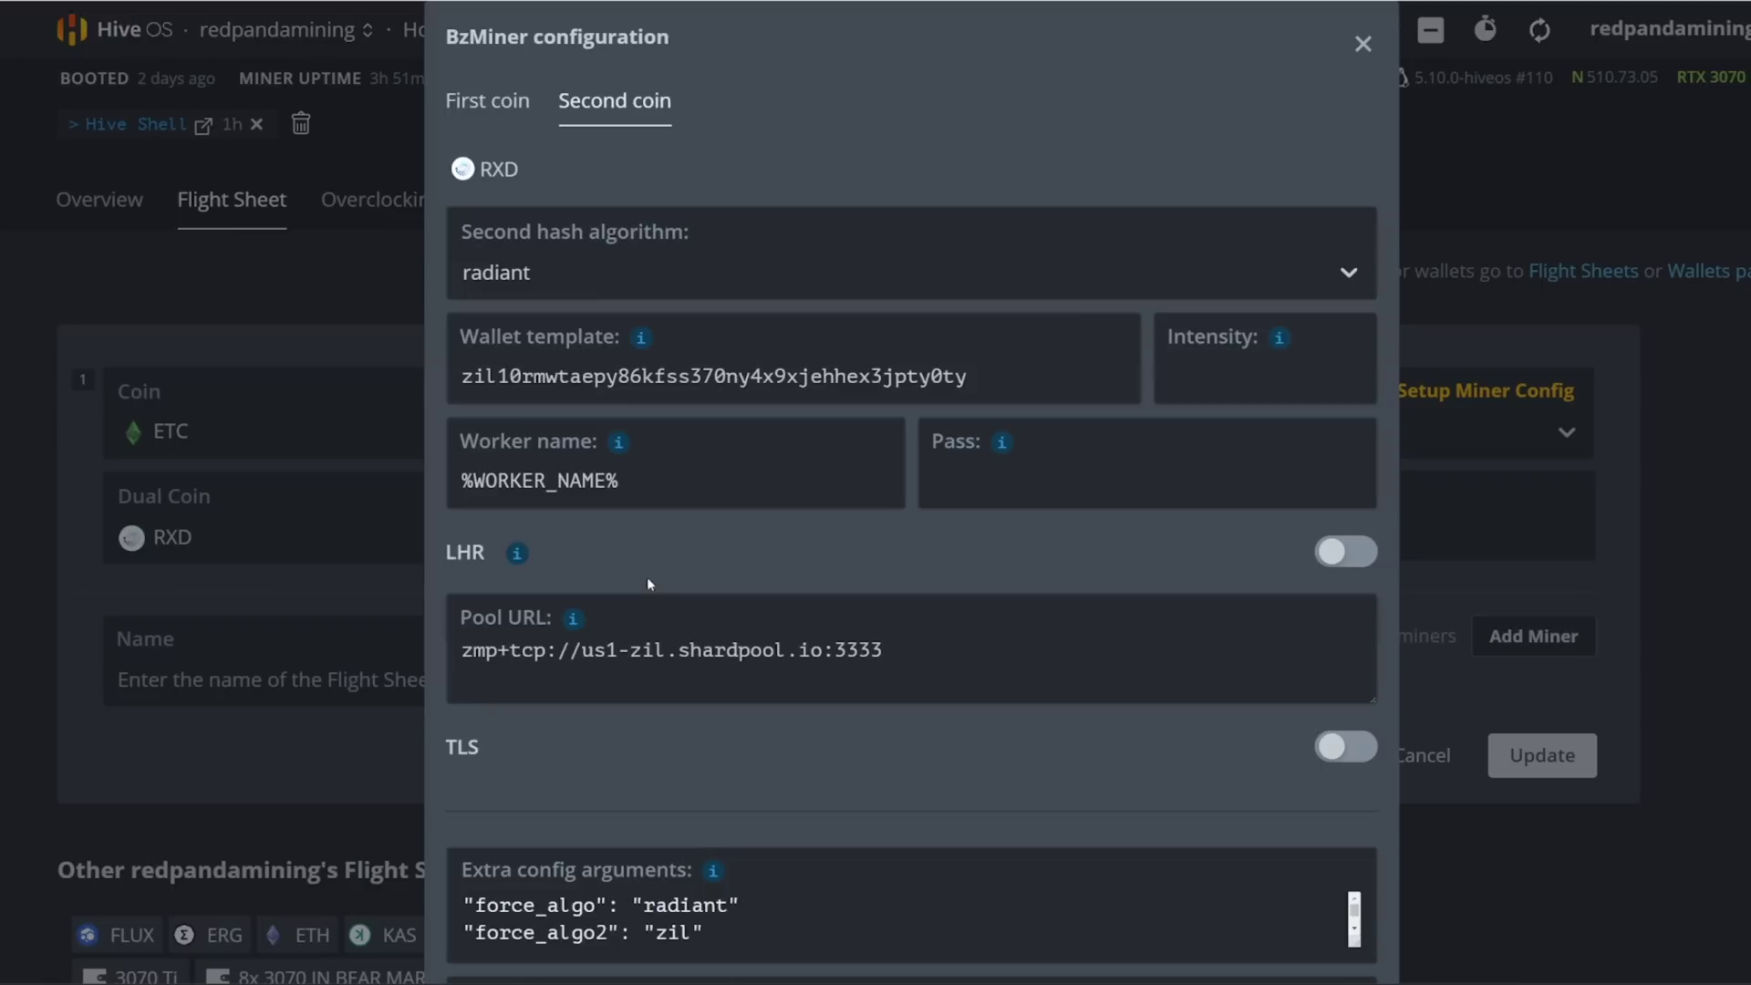
Step: Check the second coin's shardpool pool URL and extra config arguments
scroll(650, 574, down, 3)
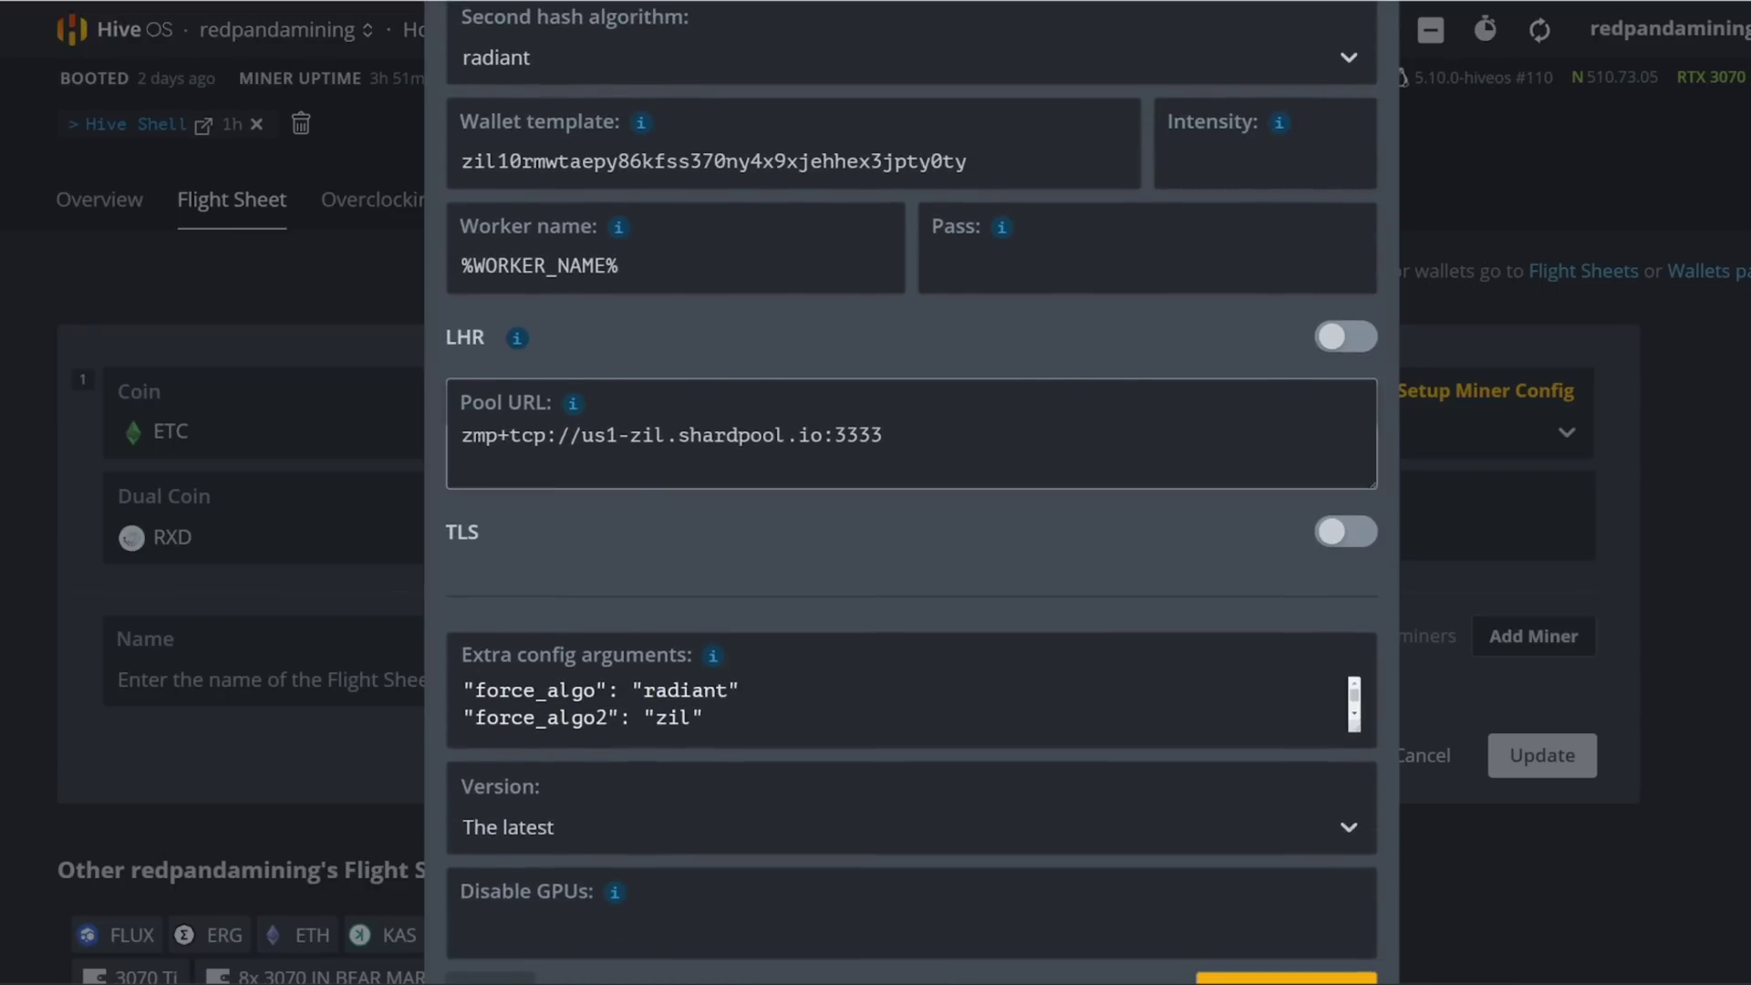
key(shift+Right)
key(shift+Right)
key(shift+Right)
key(shift+Right)
key(shift+Right)
key(shift+Right)
key(shift+Right)
key(shift+Right)
key(shift+Right)
key(shift+Right)
key(shift+Right)
key(shift+Right)
key(shift+Right)
key(shift+Right)
key(shift+Right)
key(shift+Right)
key(shift+Right)
key(shift+Right)
key(shift+Right)
key(shift+Right)
key(Right)
scroll(818, 506, down, 1)
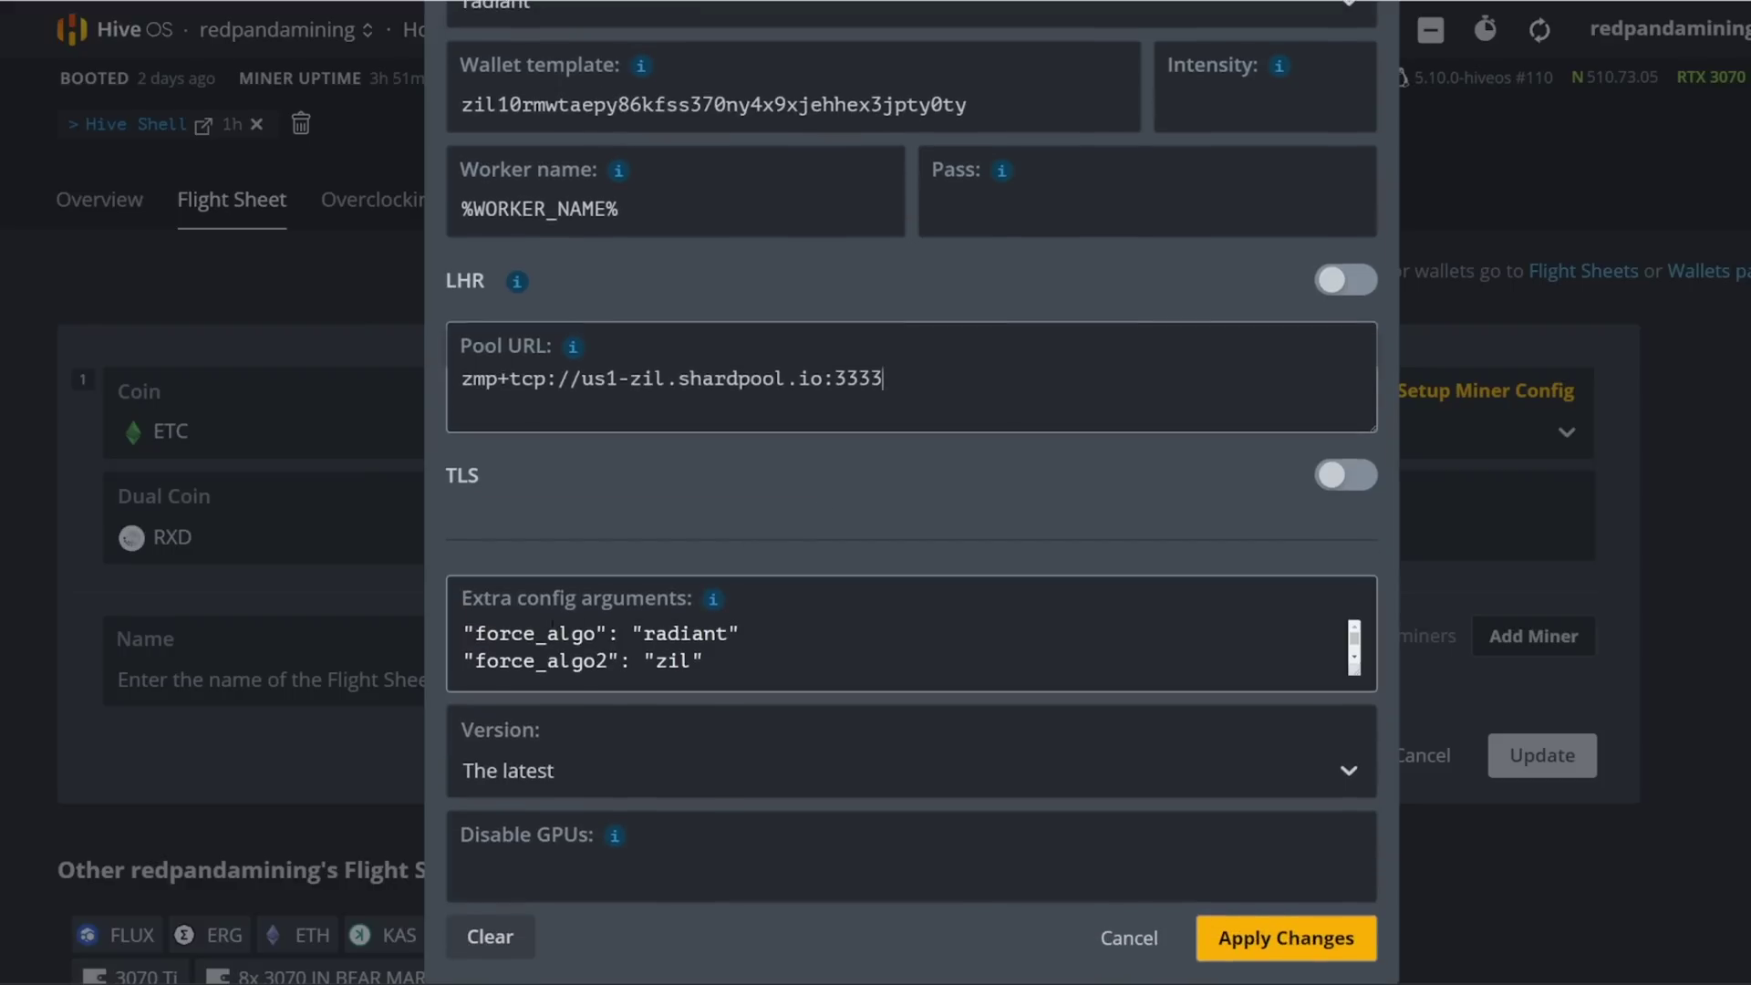
click(523, 633)
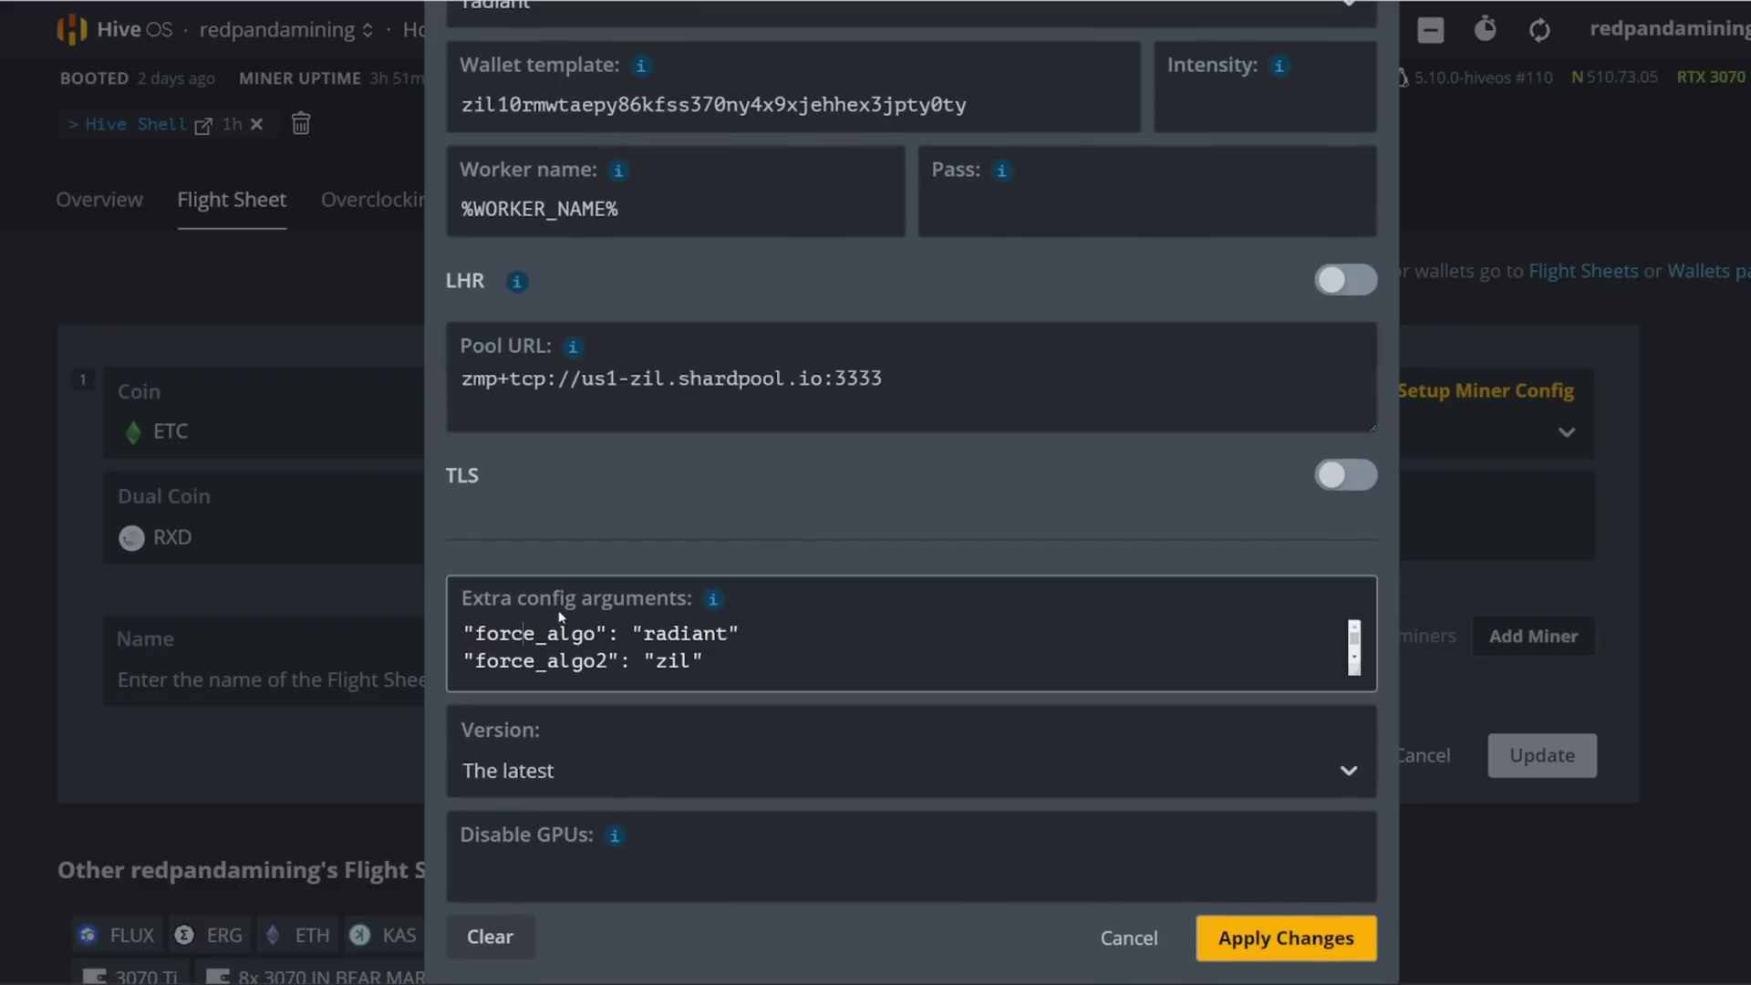
scroll(564, 638, down, 5)
scroll(732, 134, up, 3)
Step: Recheck the first coin's settings, then apply the BzMiner configuration changes
click(487, 44)
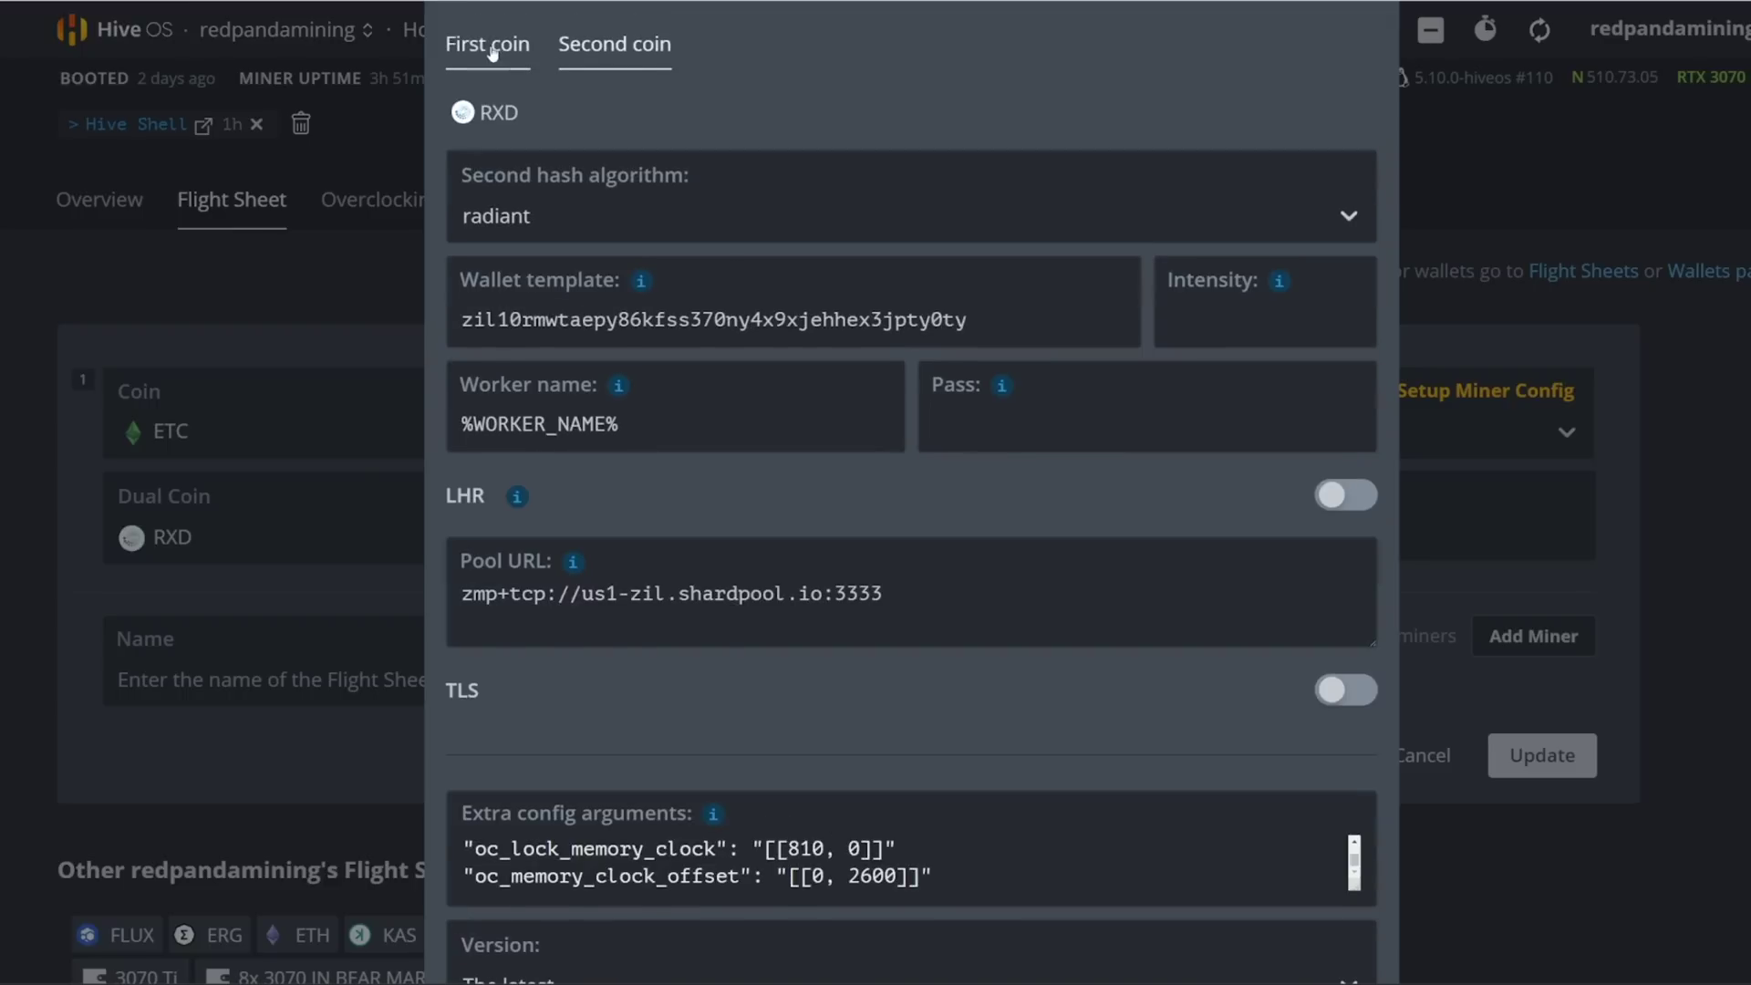
scroll(796, 850, down, 2)
scroll(726, 619, up, 2)
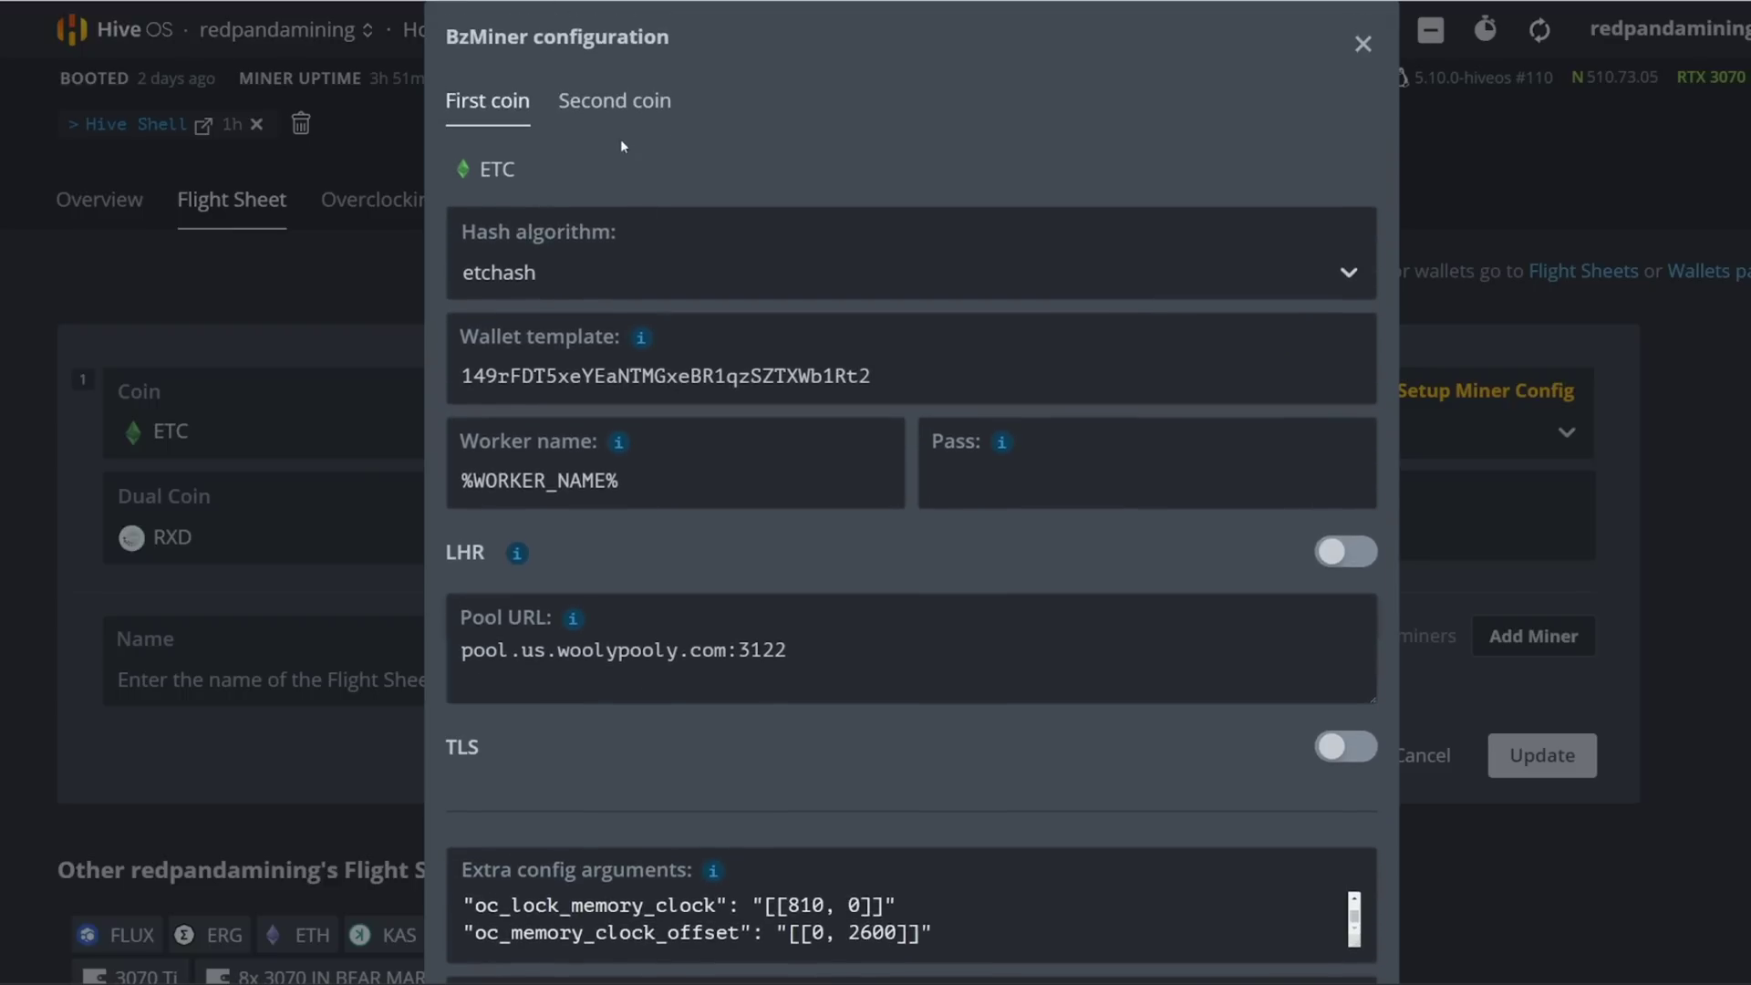
click(612, 94)
scroll(982, 764, down, 4)
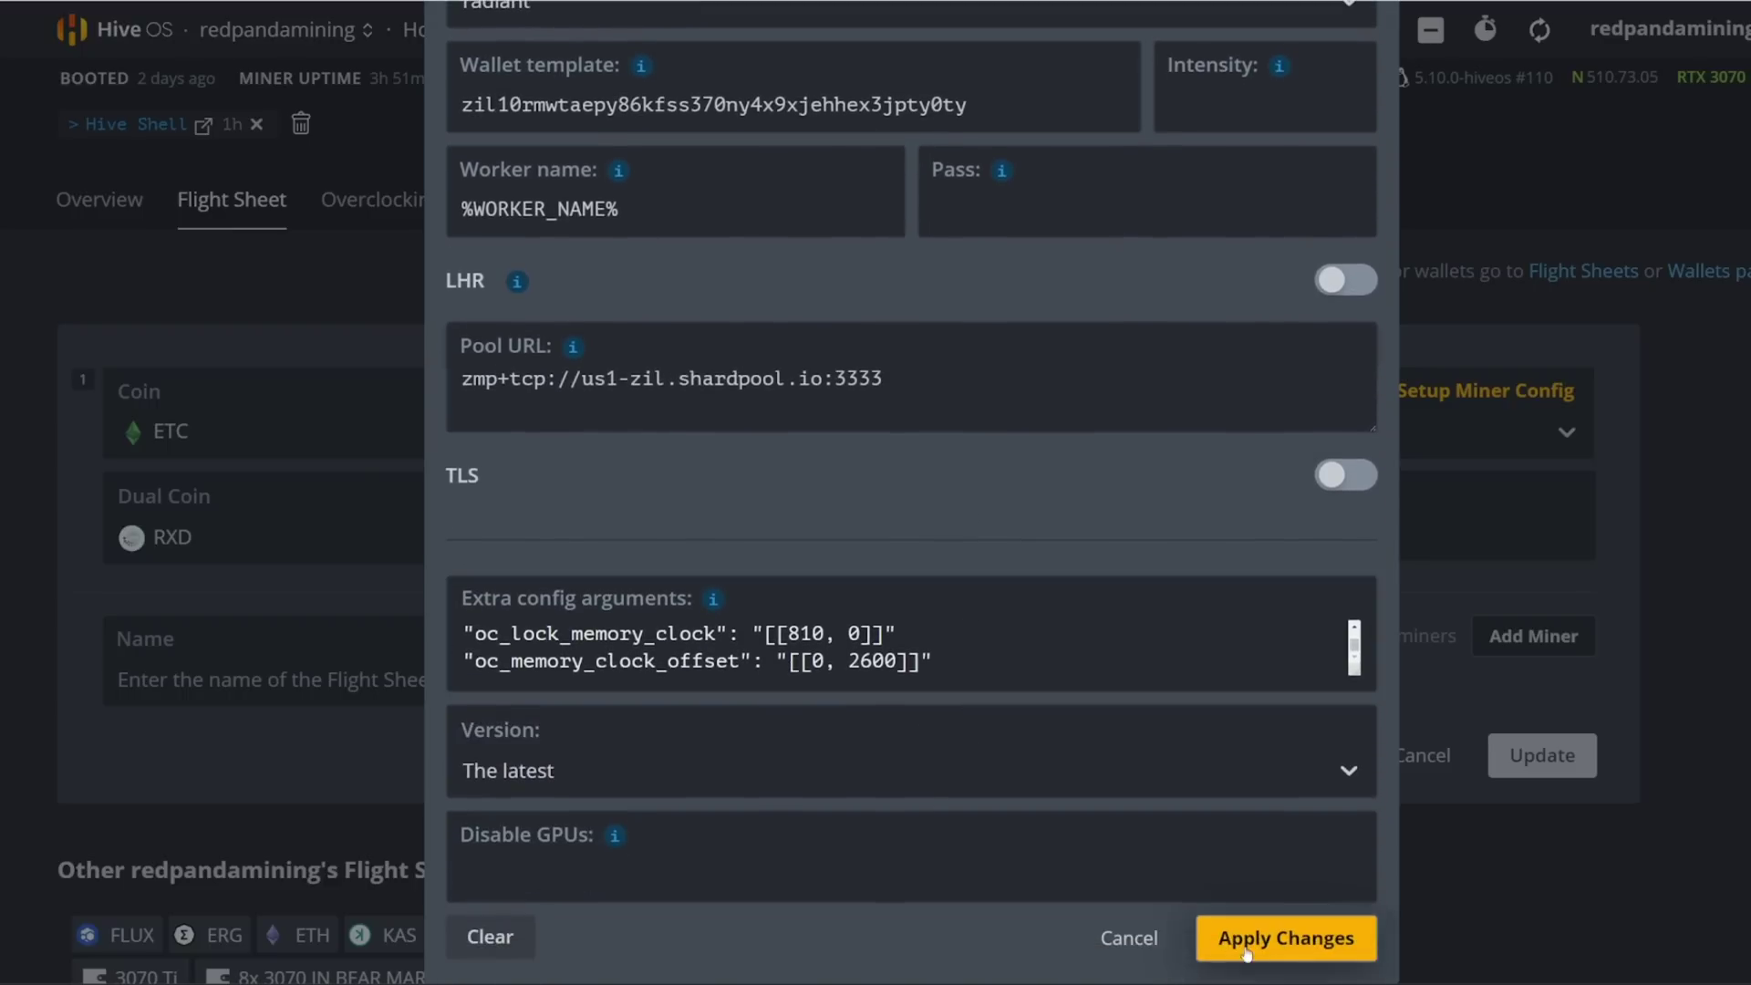
click(1129, 940)
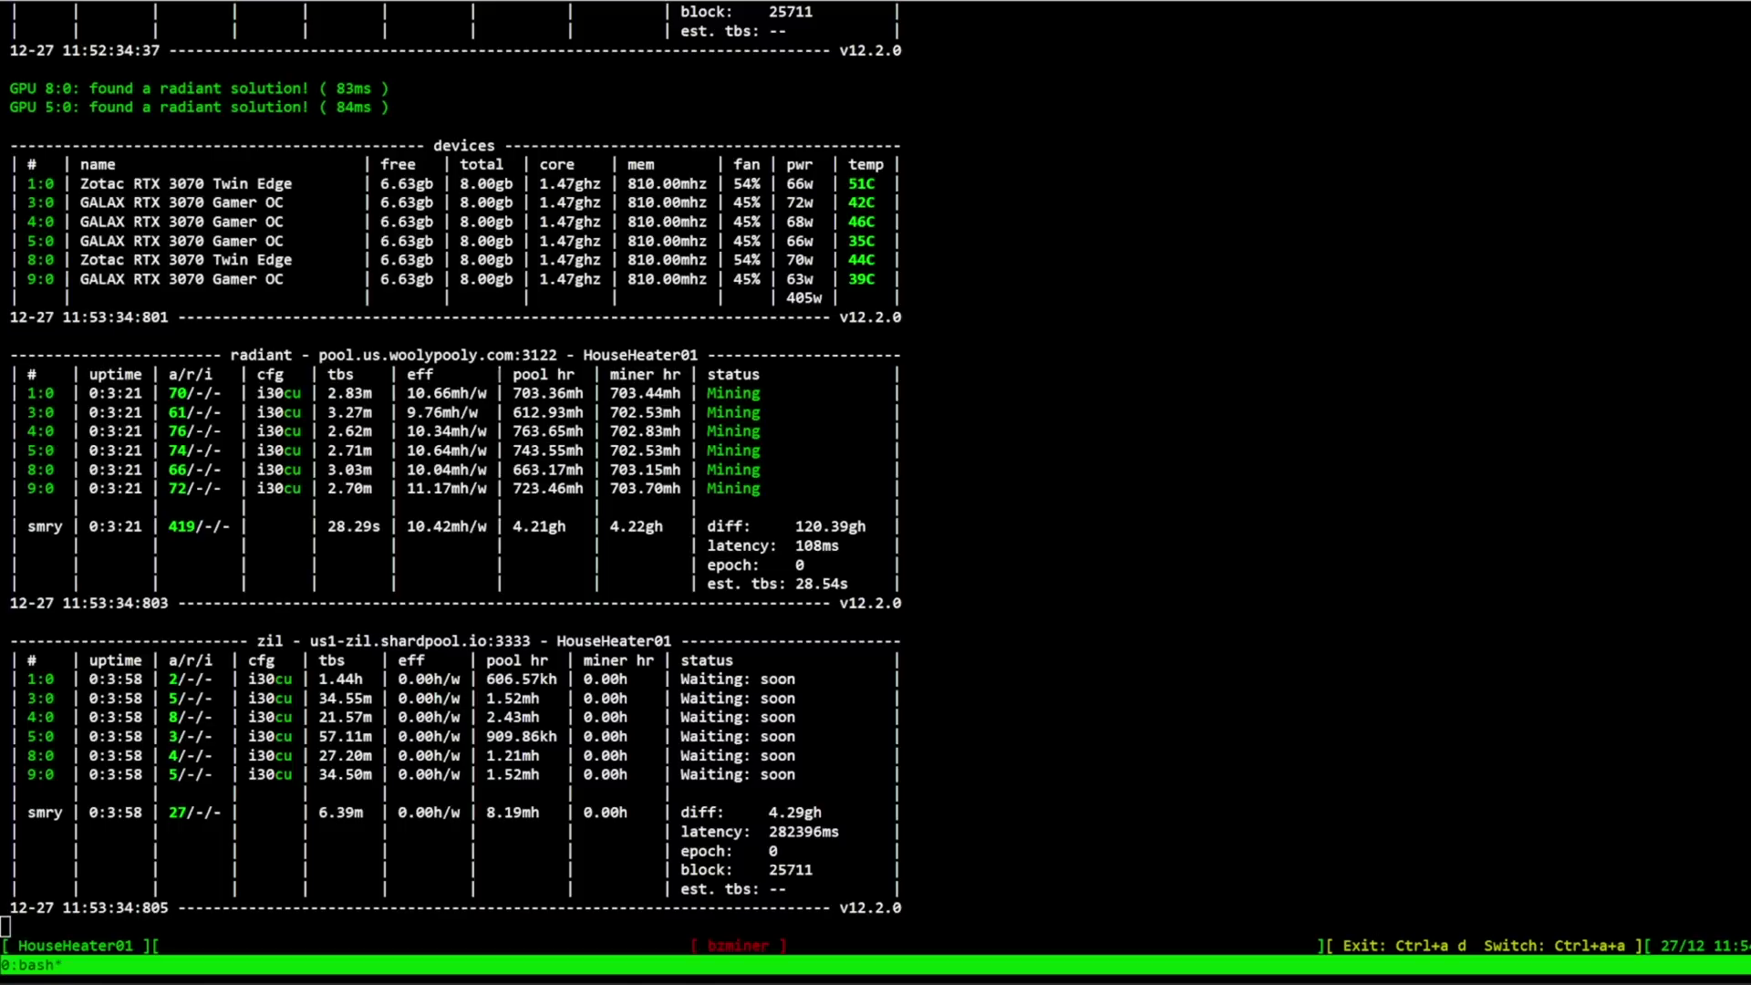
drag(258, 640, 531, 640)
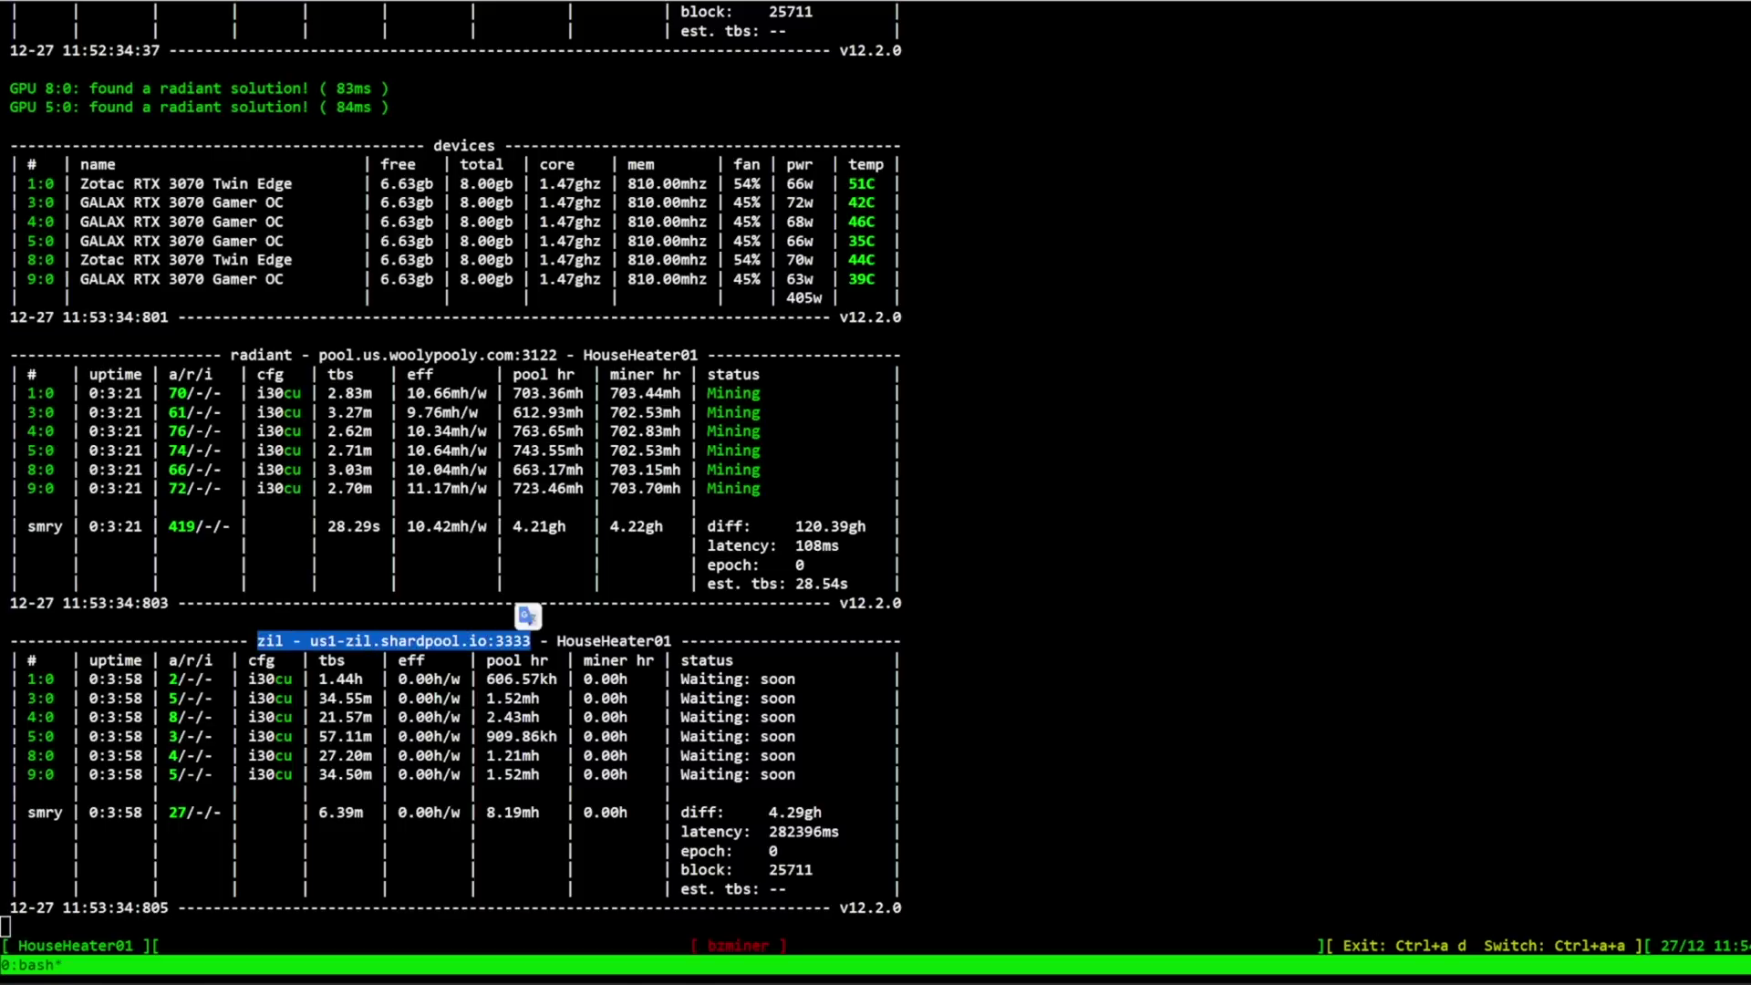
key(ctrl+c)
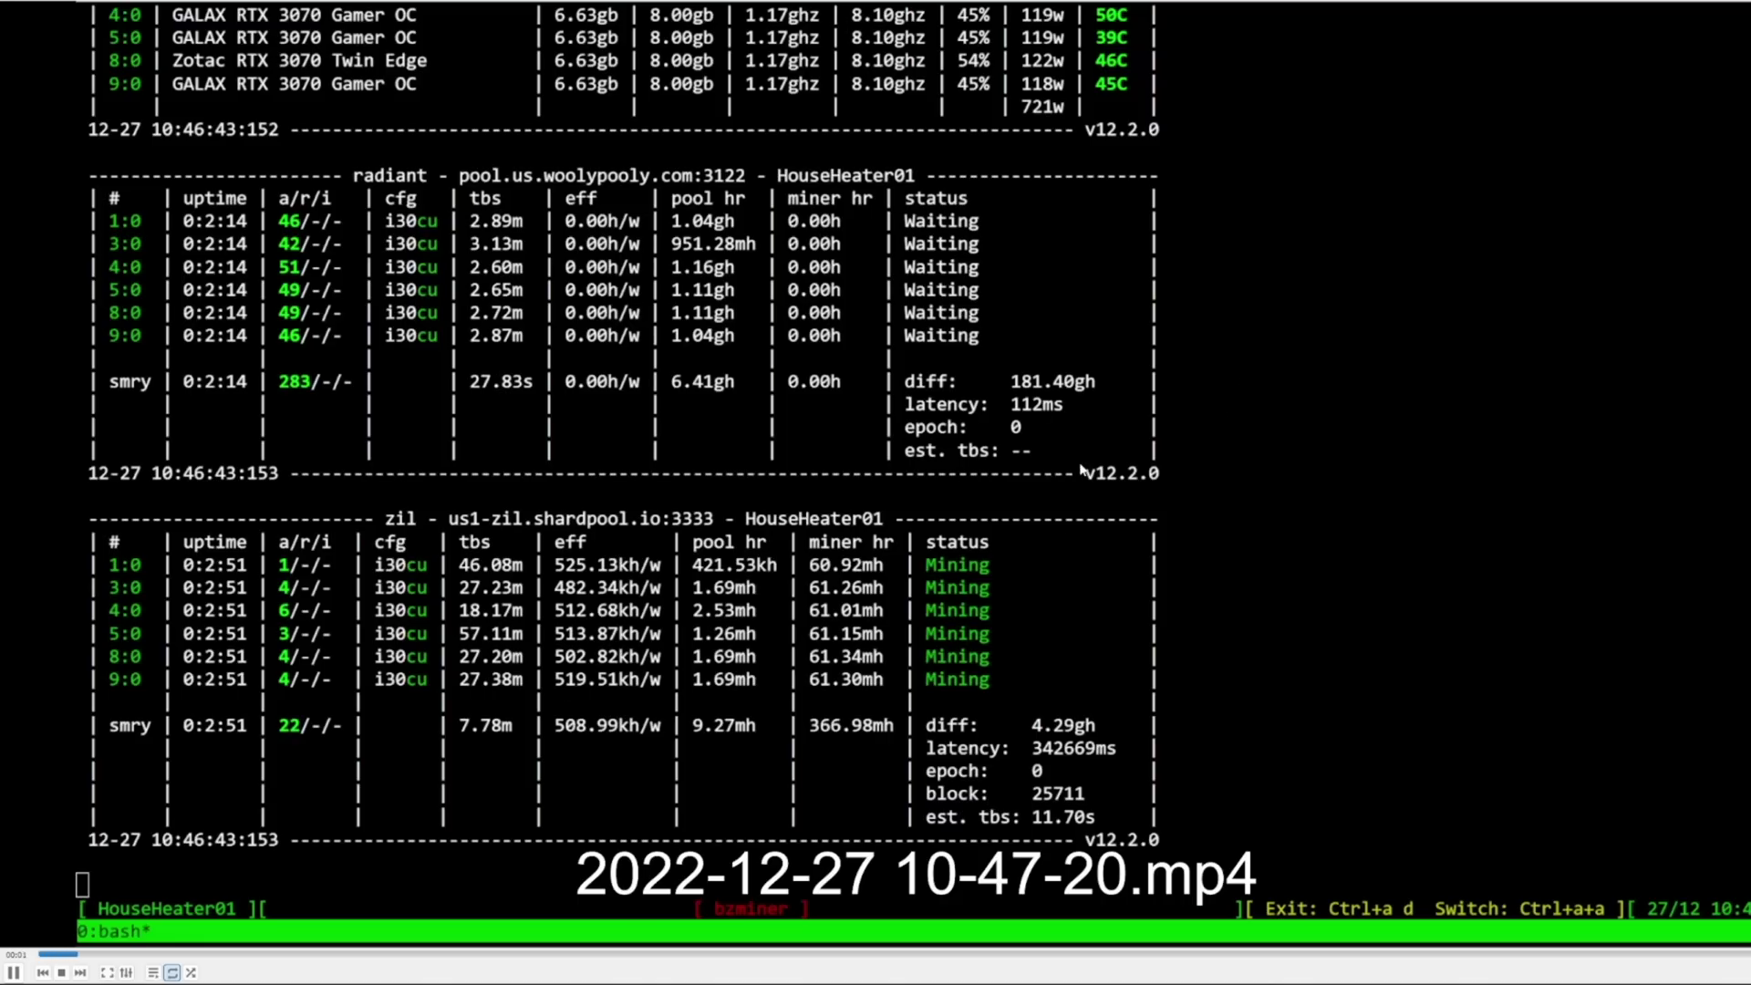
Step: Play the recorded miner clip full screen in VLC, then skip to the next clip
double_click(1082, 470)
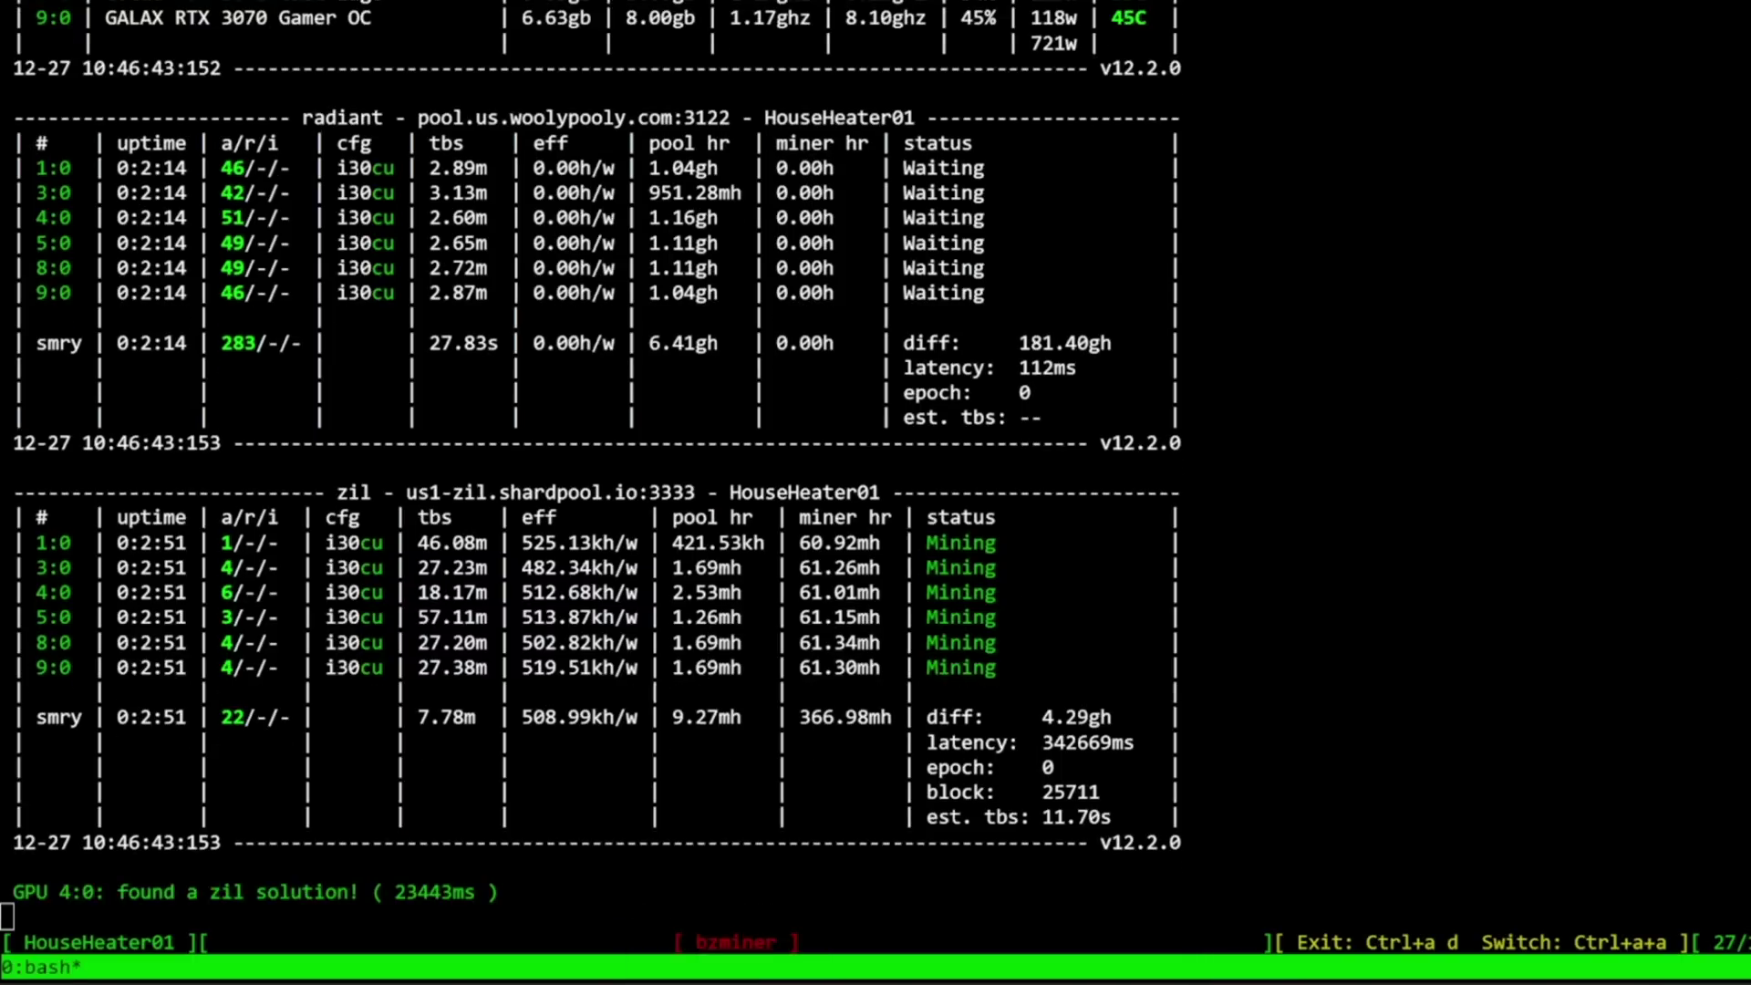
key(n)
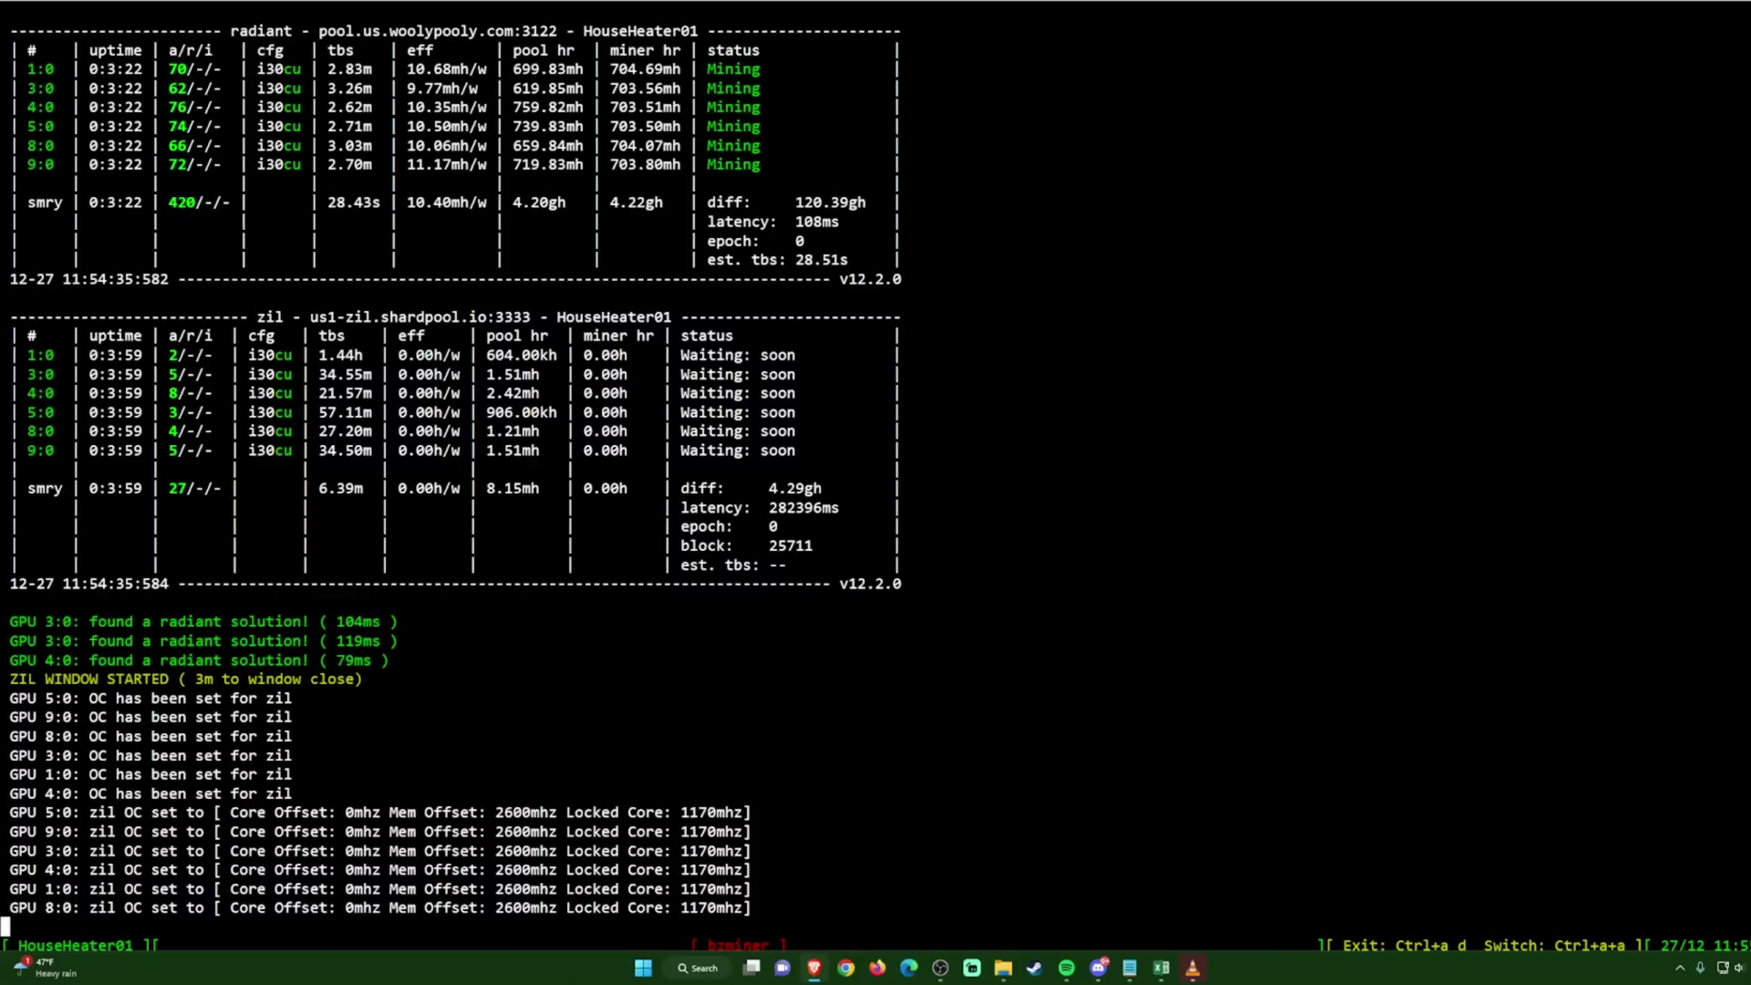
drag(668, 355, 796, 451)
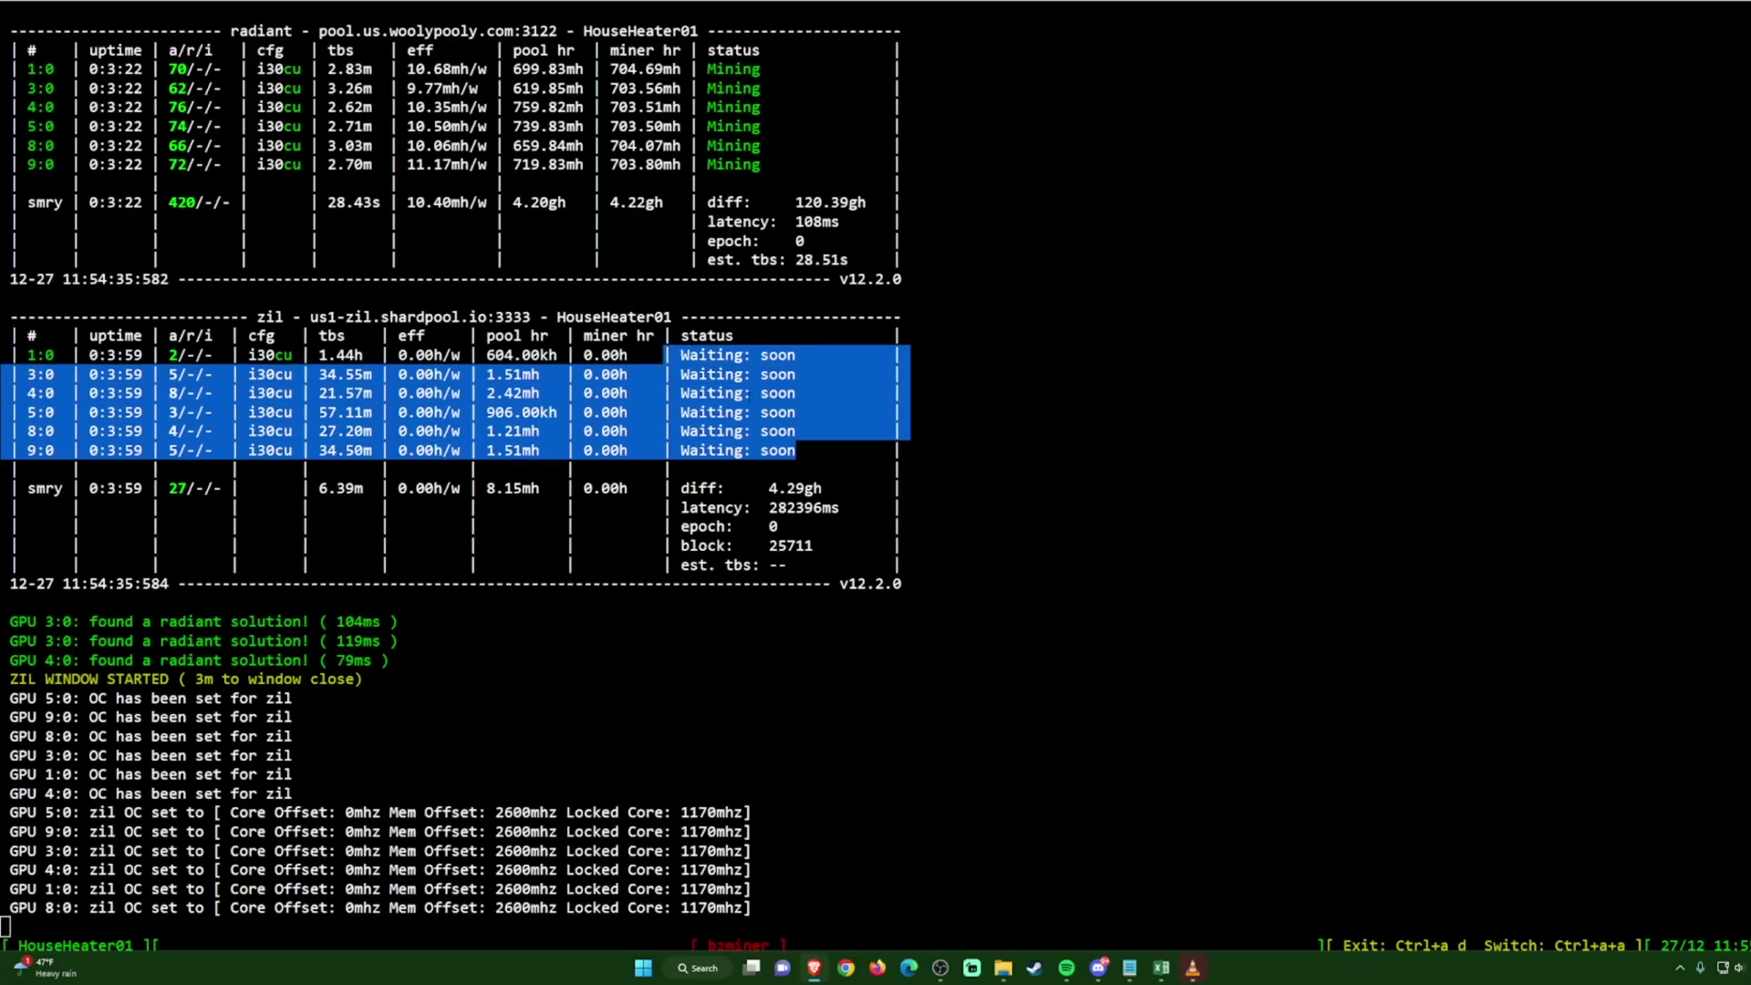
key(ctrl+c)
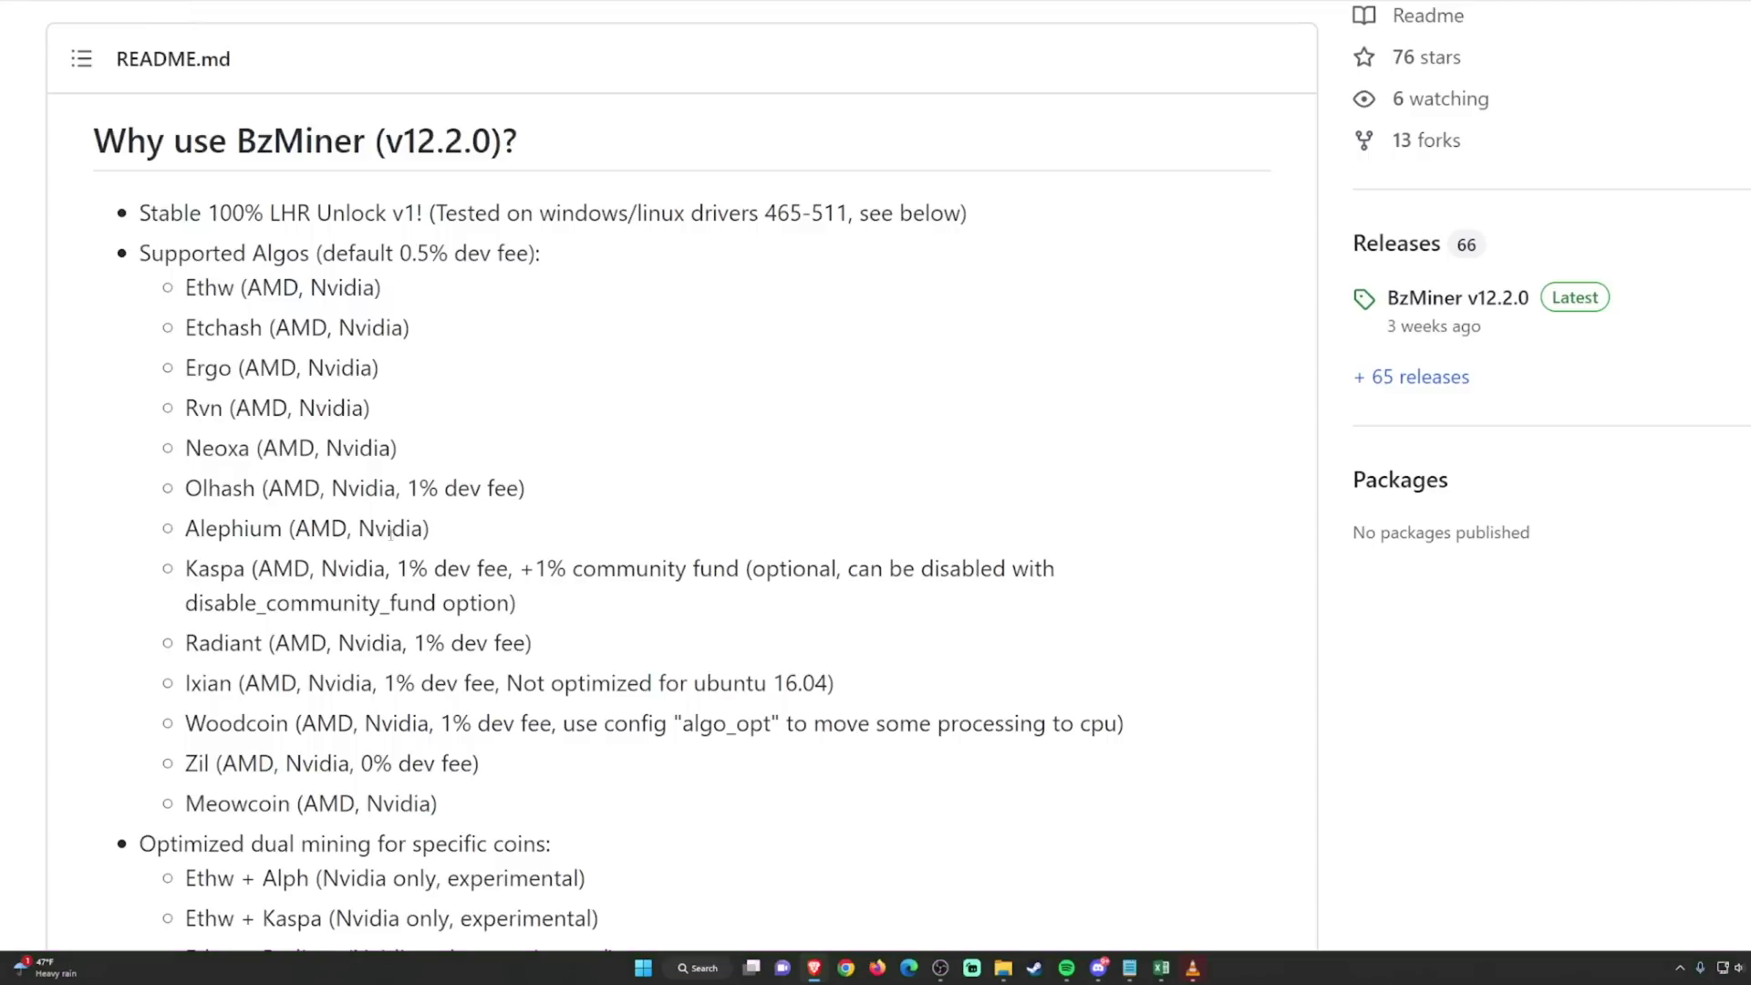
drag(185, 408, 395, 603)
click(434, 603)
drag(186, 370, 259, 374)
click(271, 379)
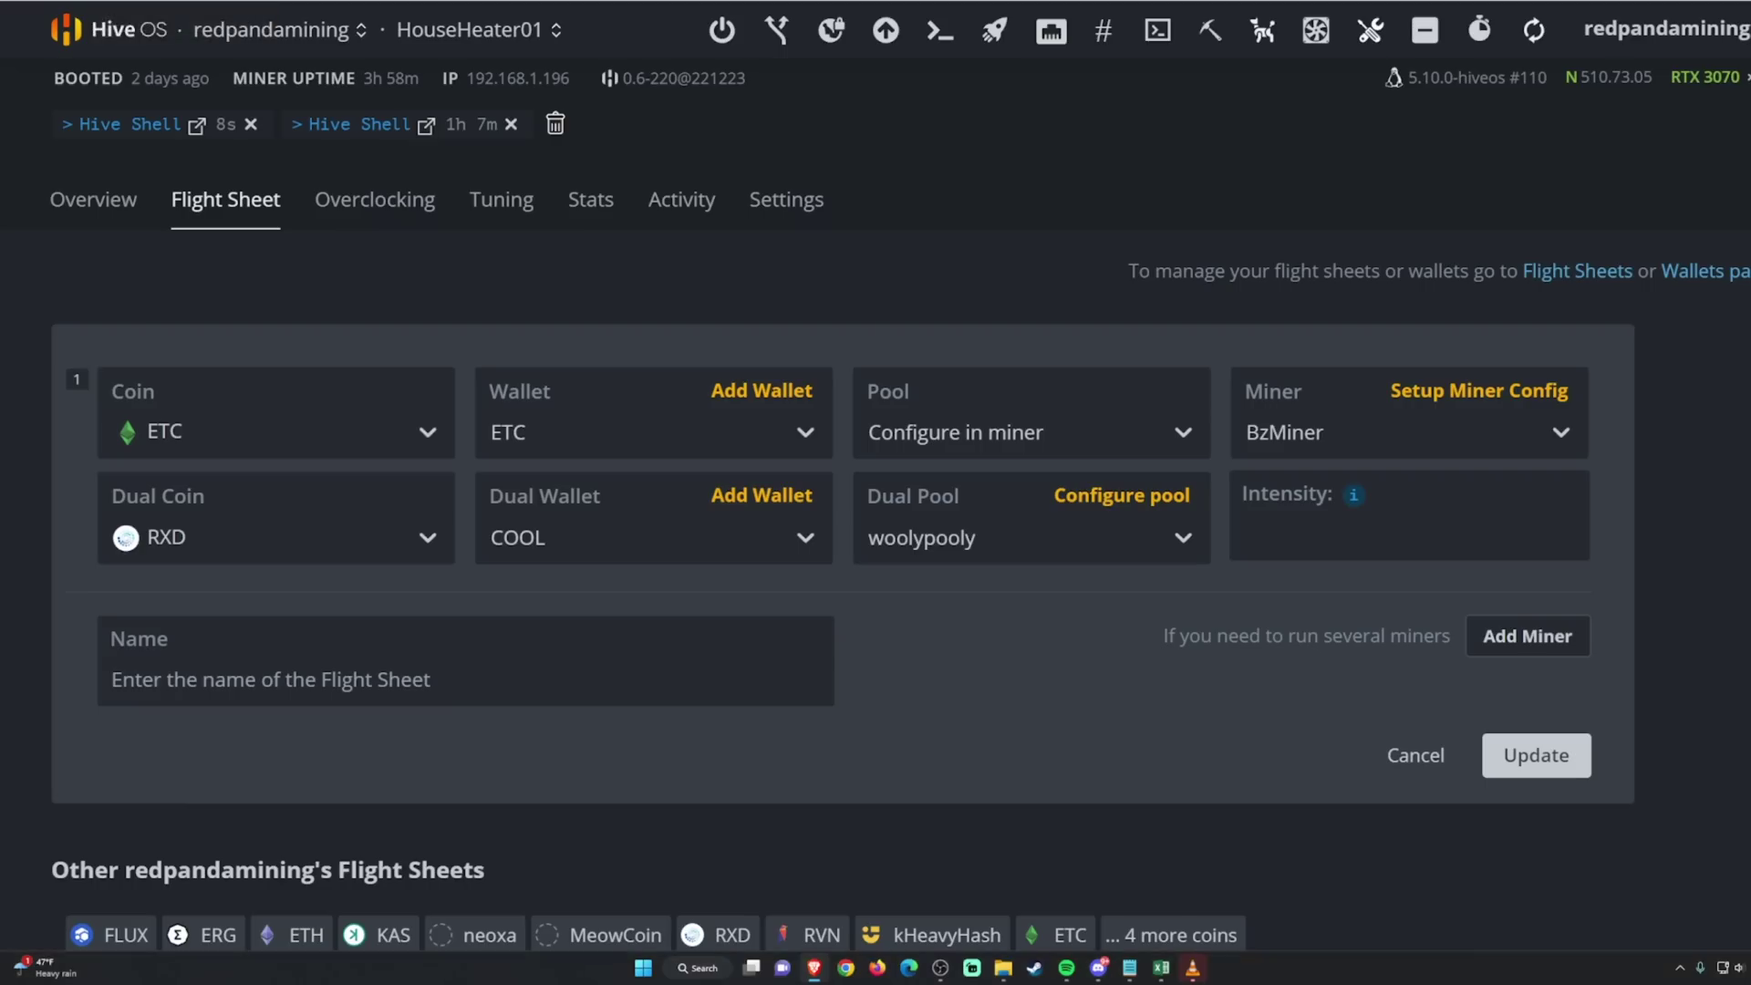
Step: Inspect the BzMiner wallet address, pool URL and radiant force_algo extra argument
click(1427, 398)
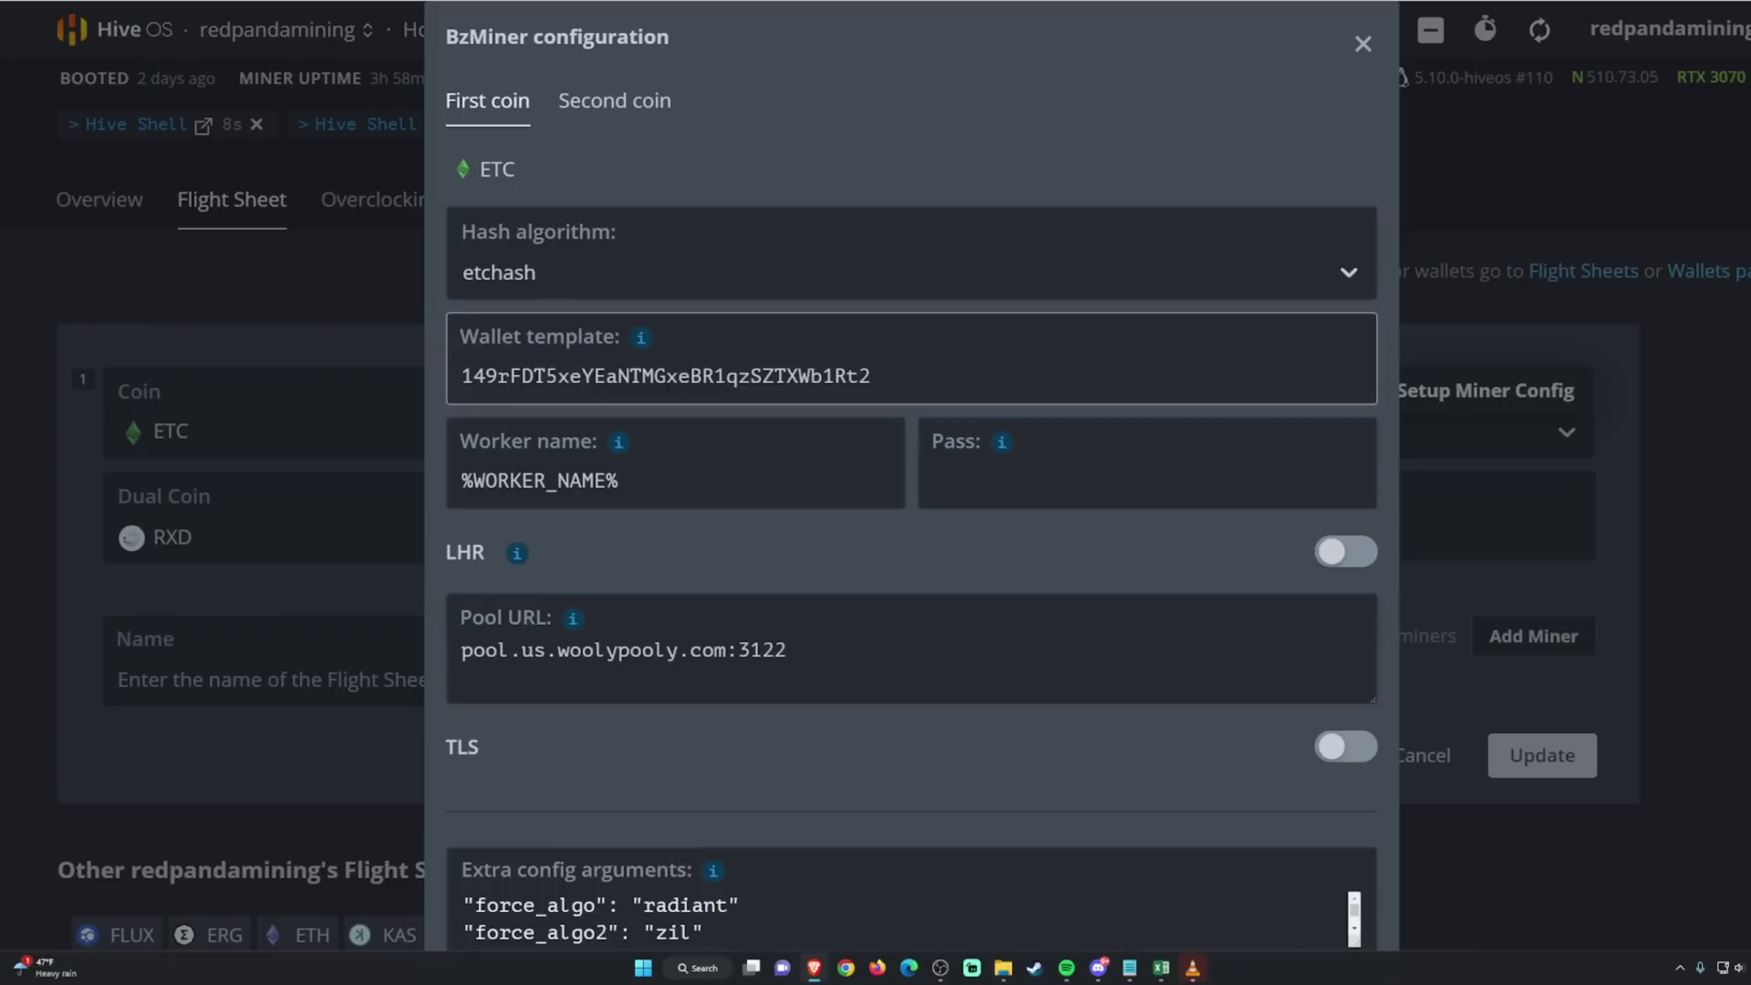
double_click(900, 385)
click(899, 385)
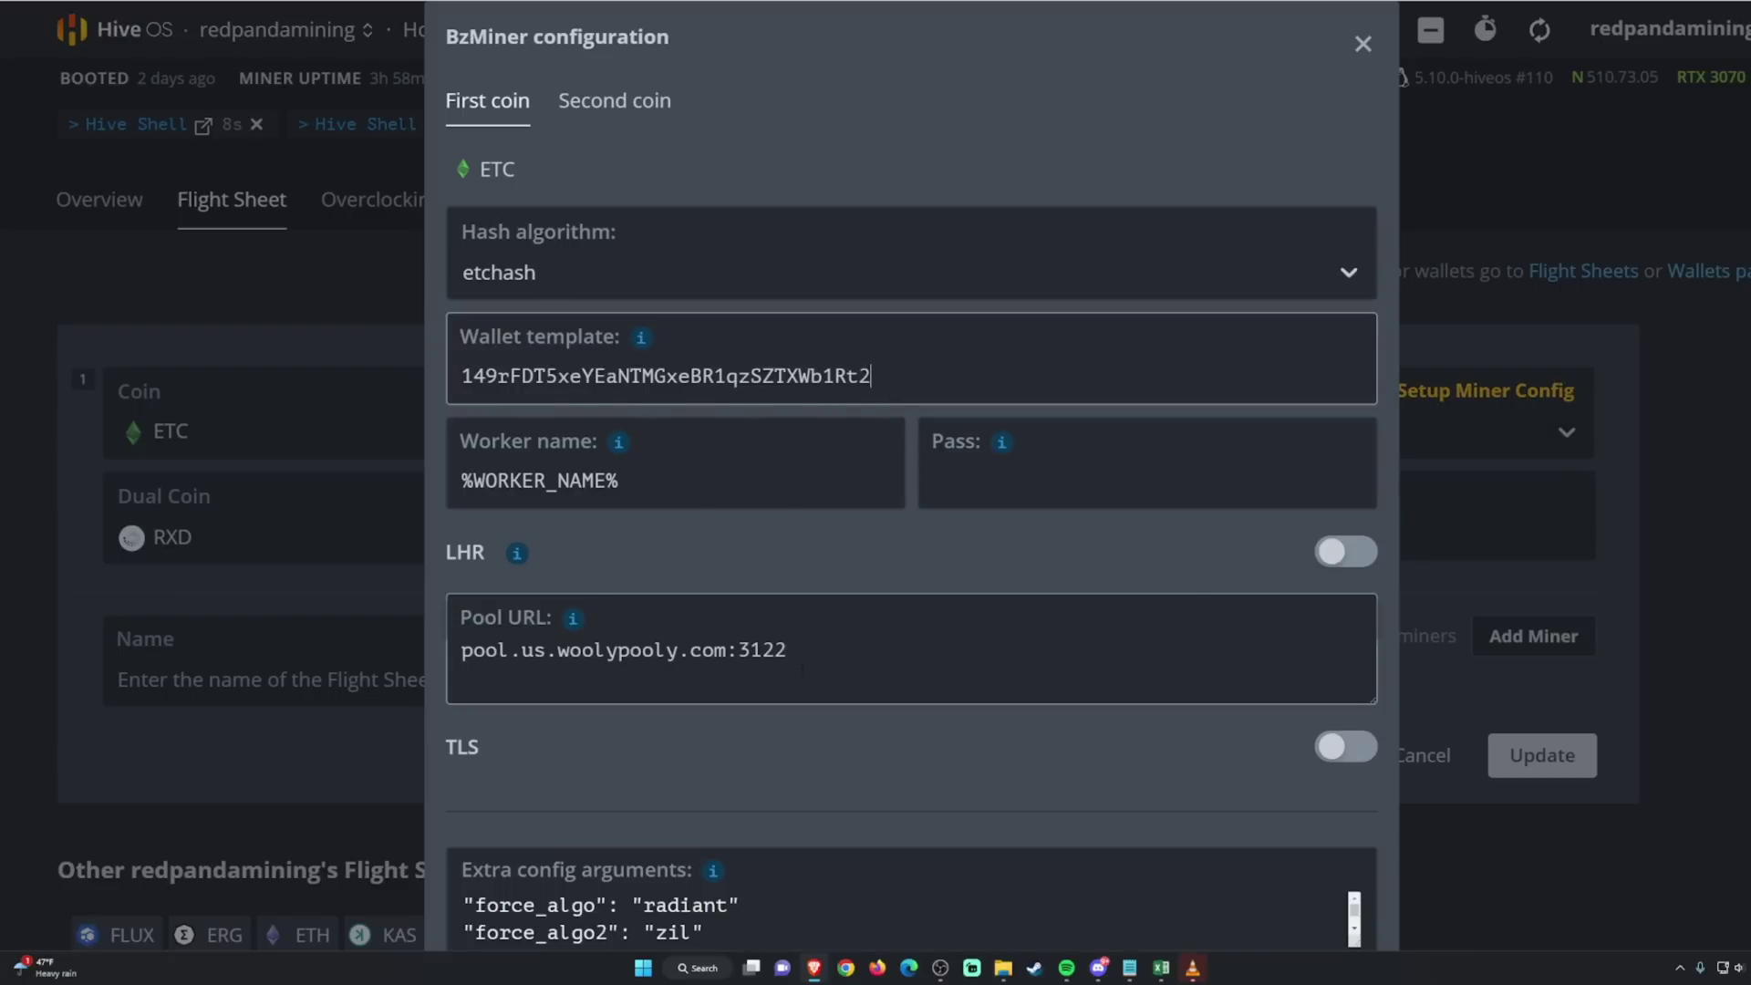
drag(790, 650, 484, 650)
scroll(861, 638, down, 1)
click(862, 591)
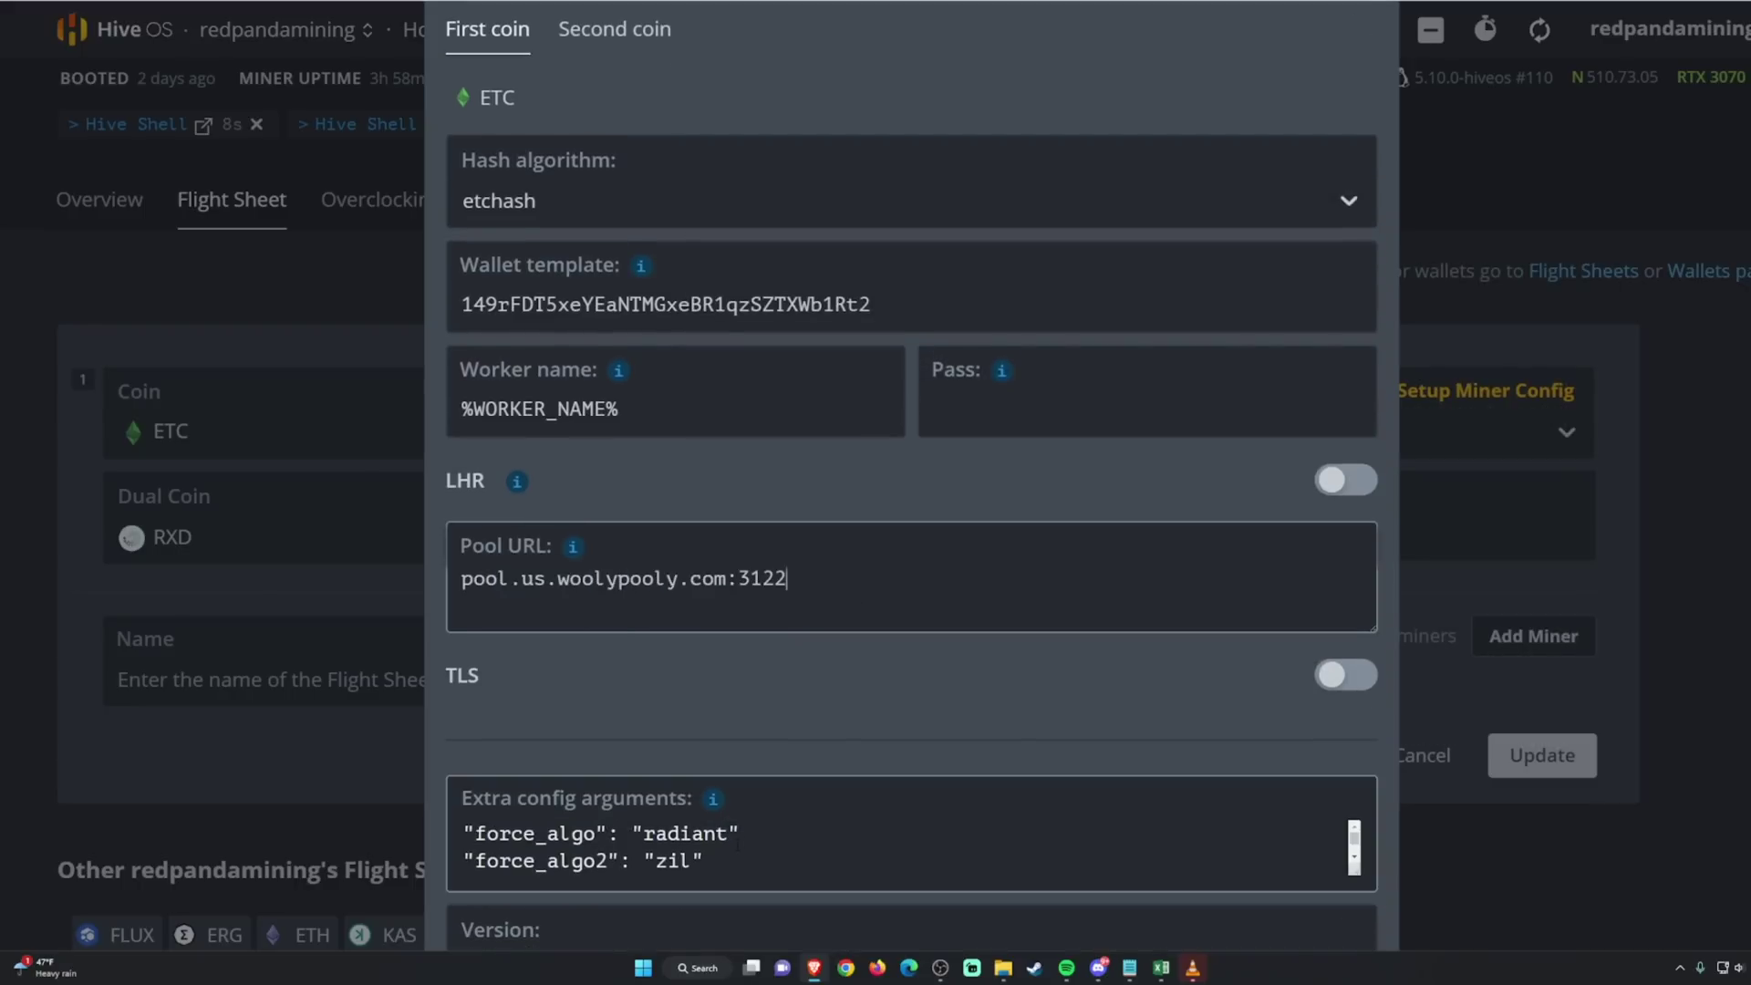
mouse_move(741, 833)
mouse_down()
mouse_move(691, 833)
mouse_move(740, 833)
mouse_up()
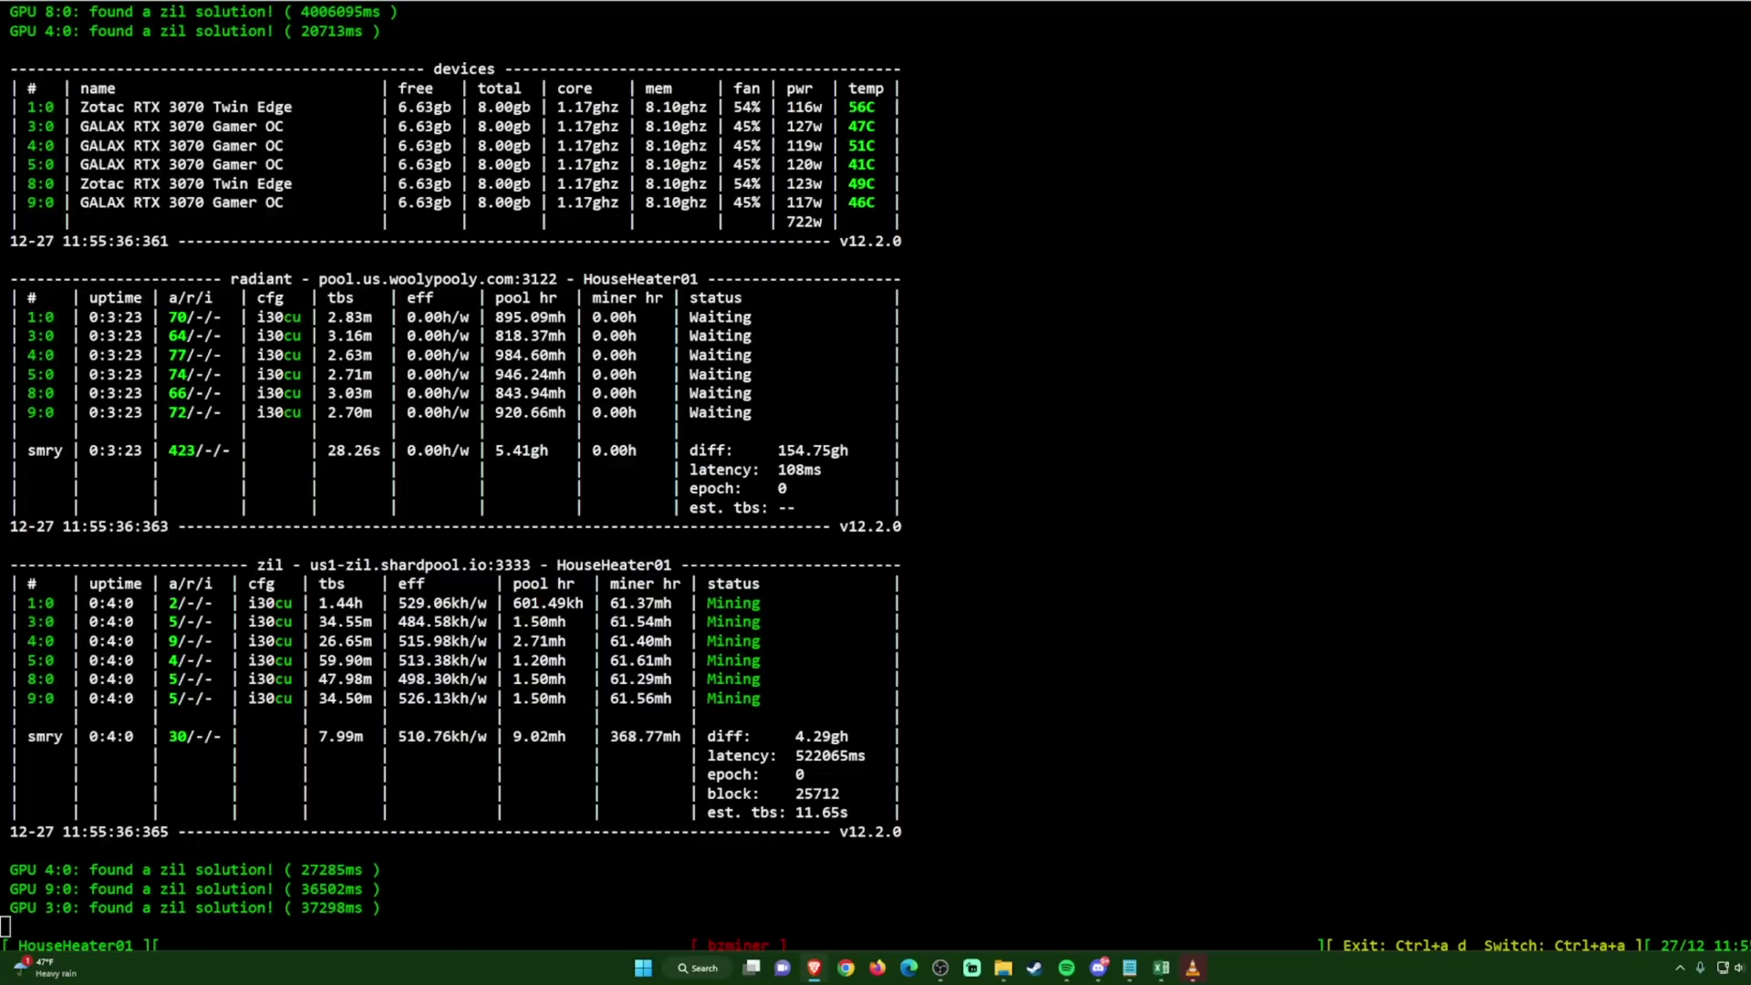
Step: In Excel, compare the dual rig's 1003 RXD and $1.17 daily with the RXD-only rig's 1100 RXD
key(alt+Tab)
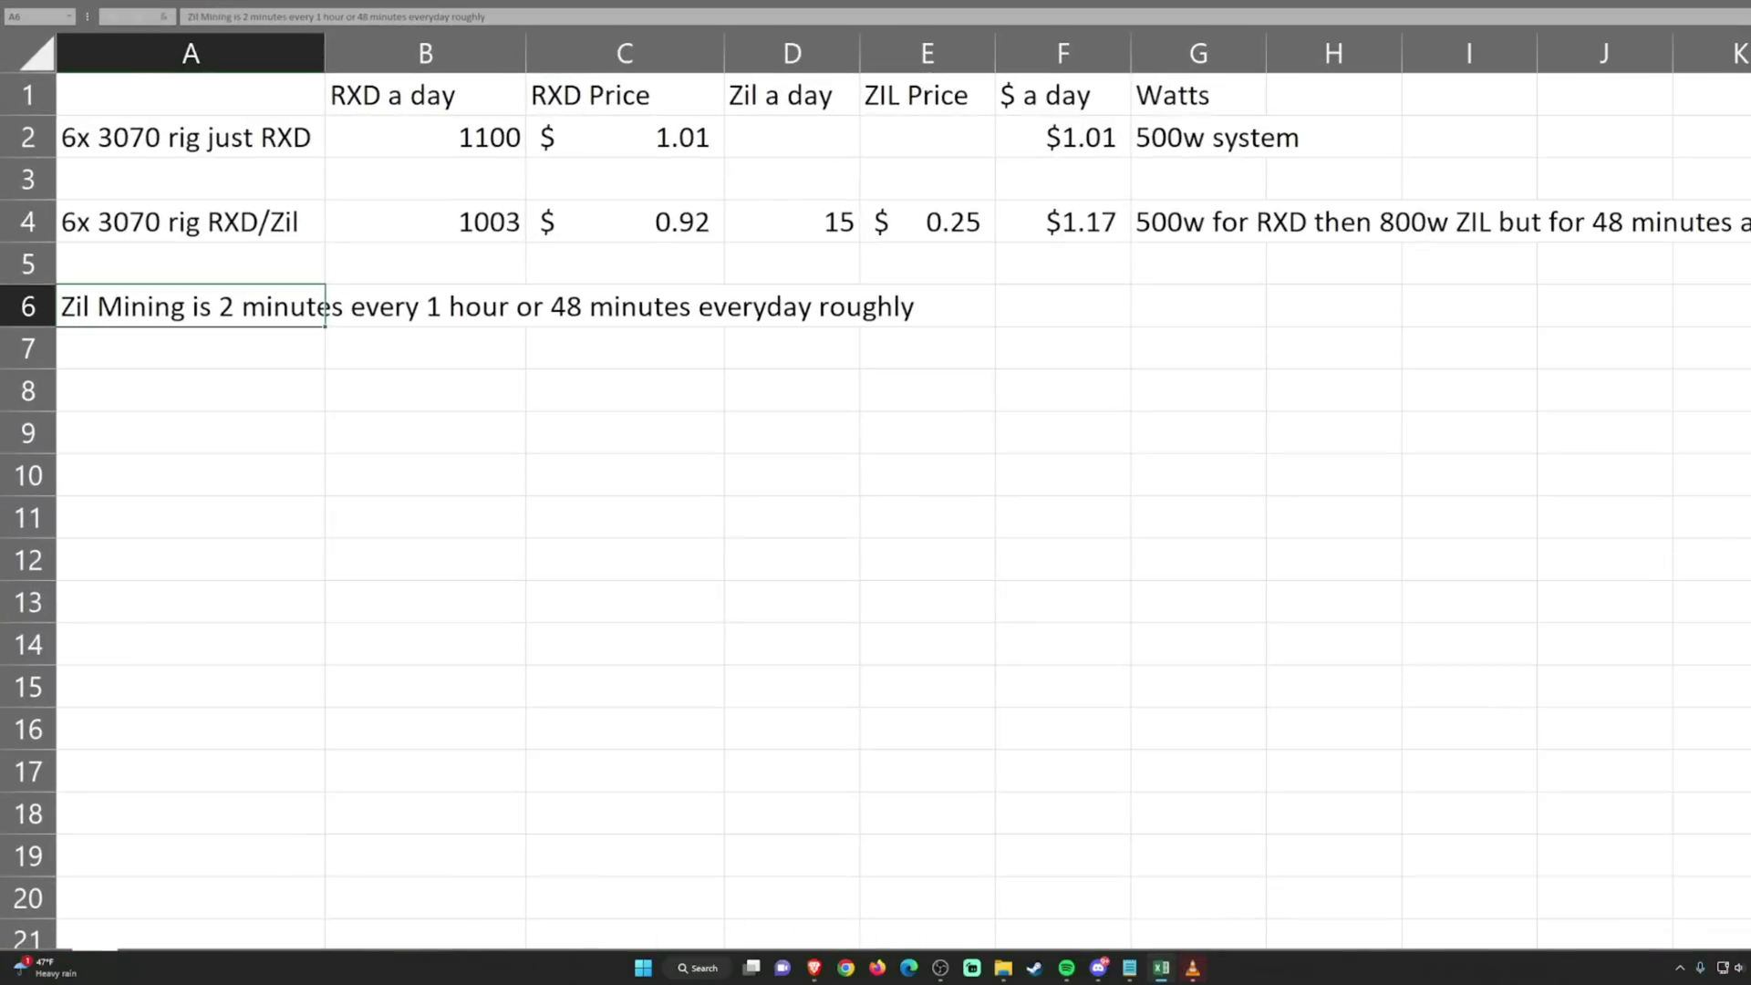
click(1069, 306)
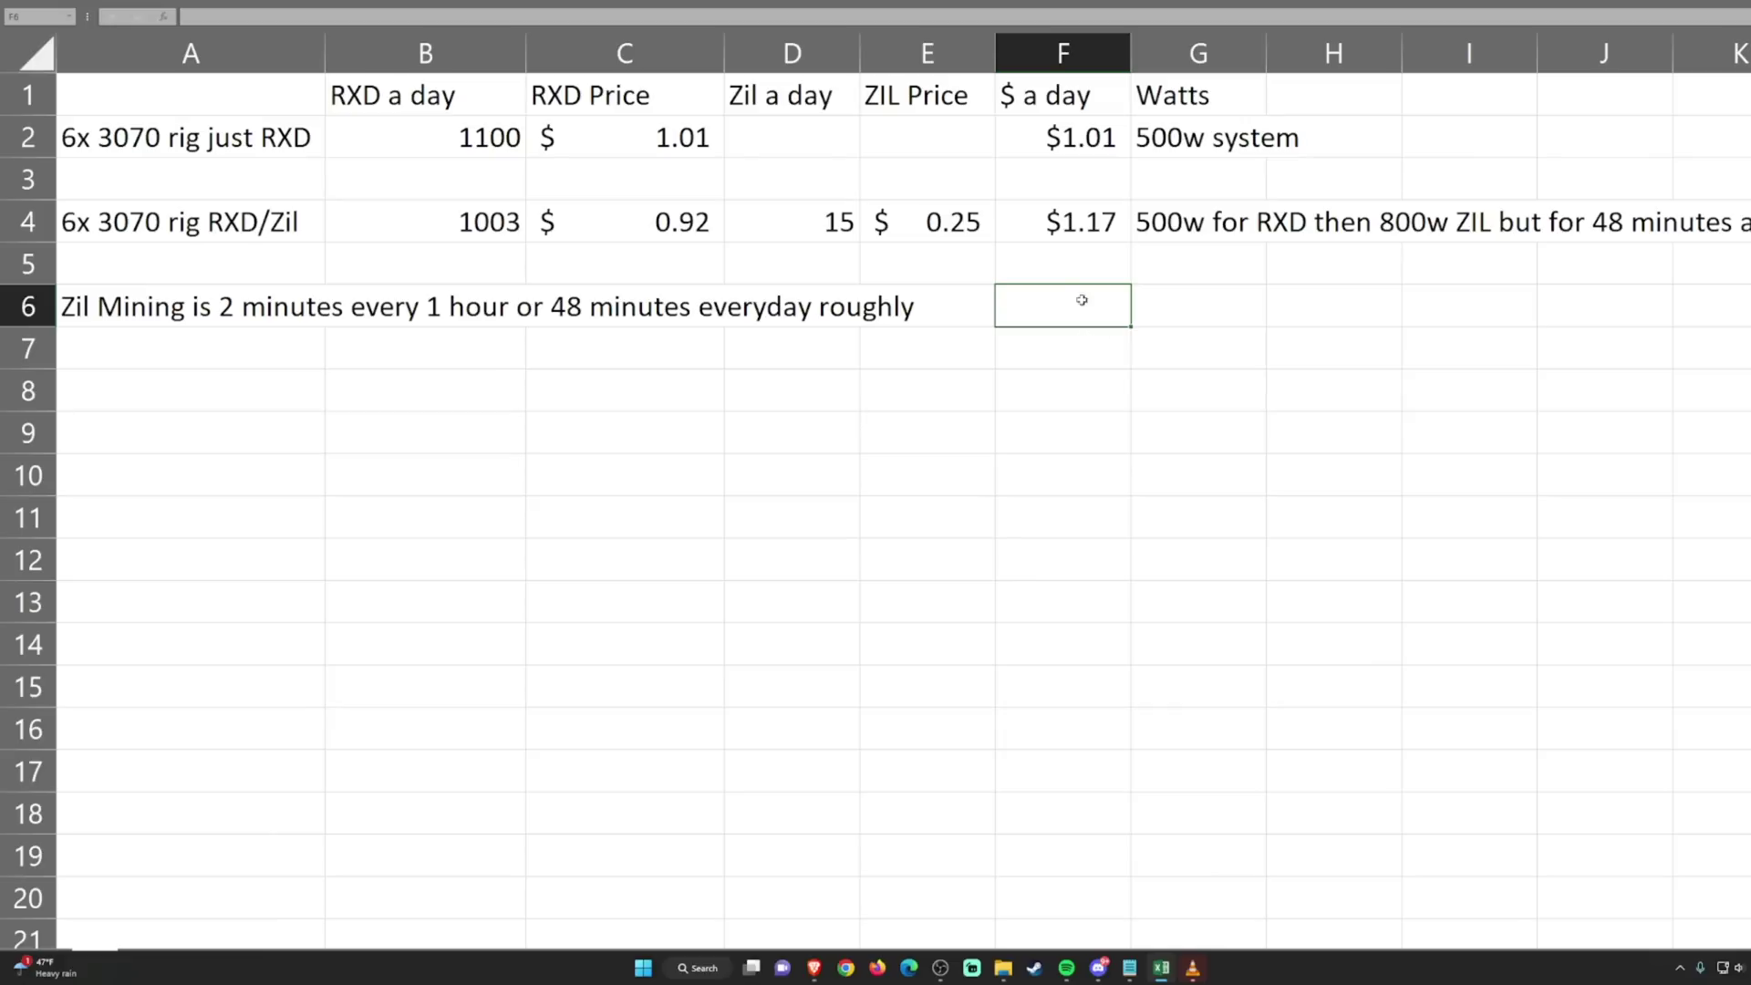
click(314, 227)
click(978, 266)
click(1155, 274)
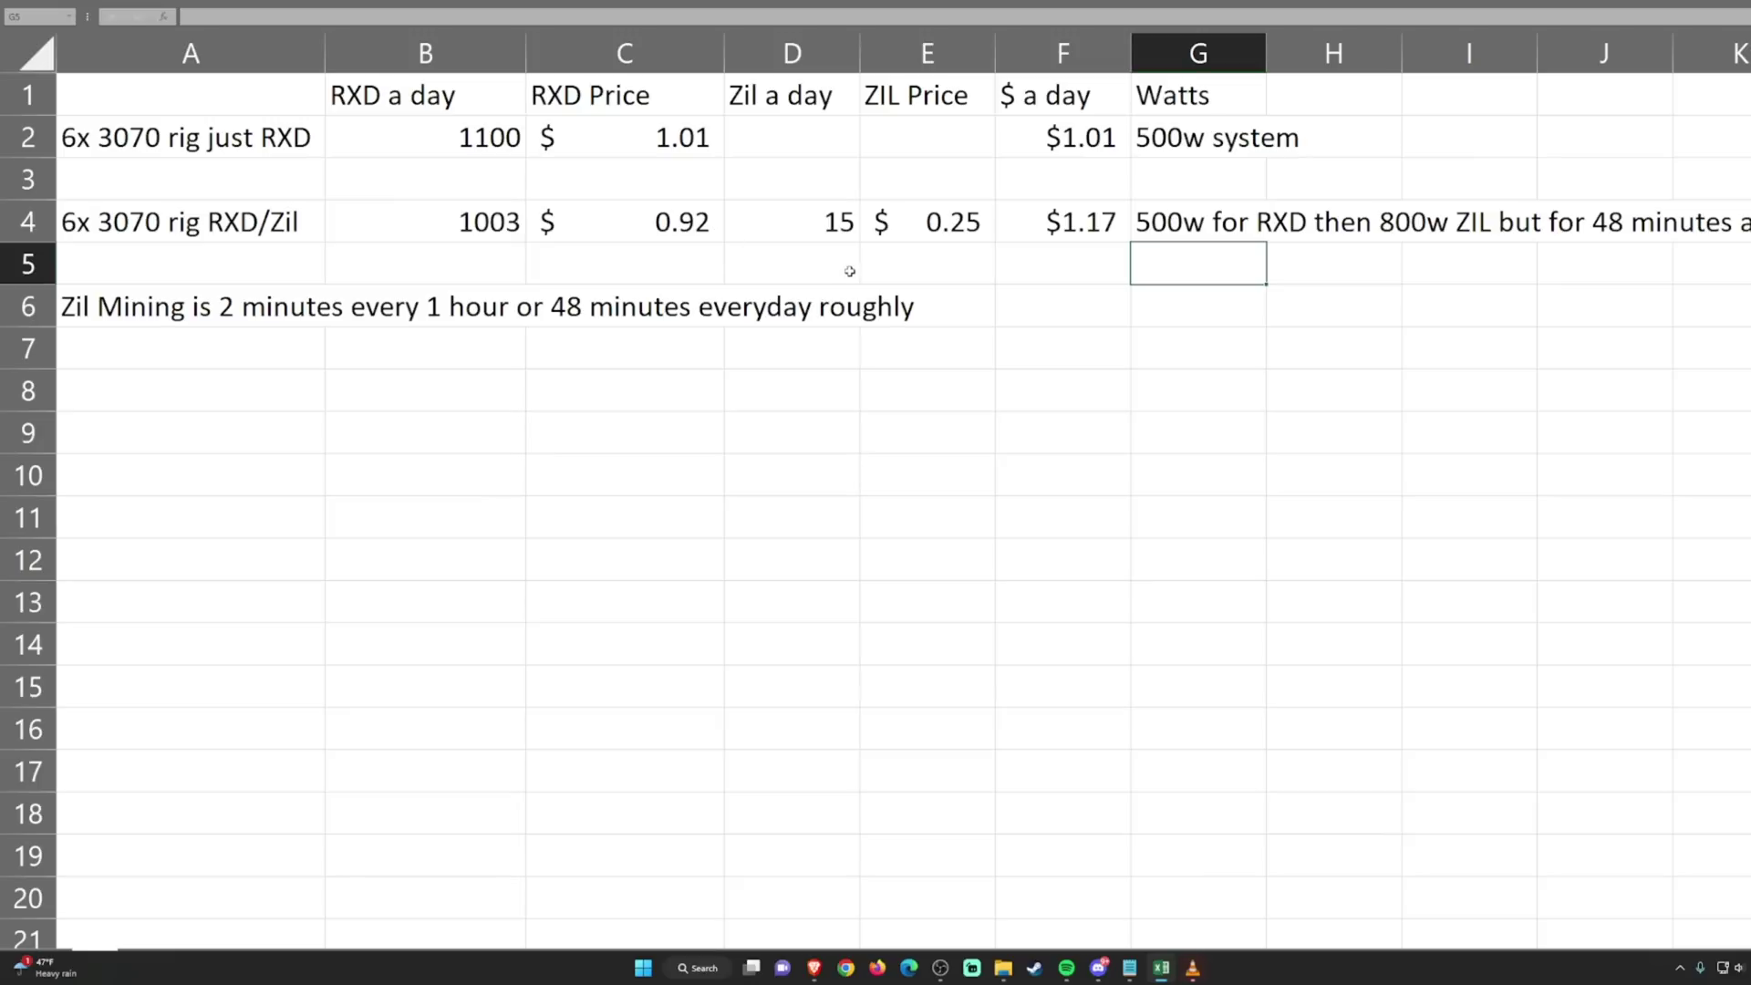
click(1075, 229)
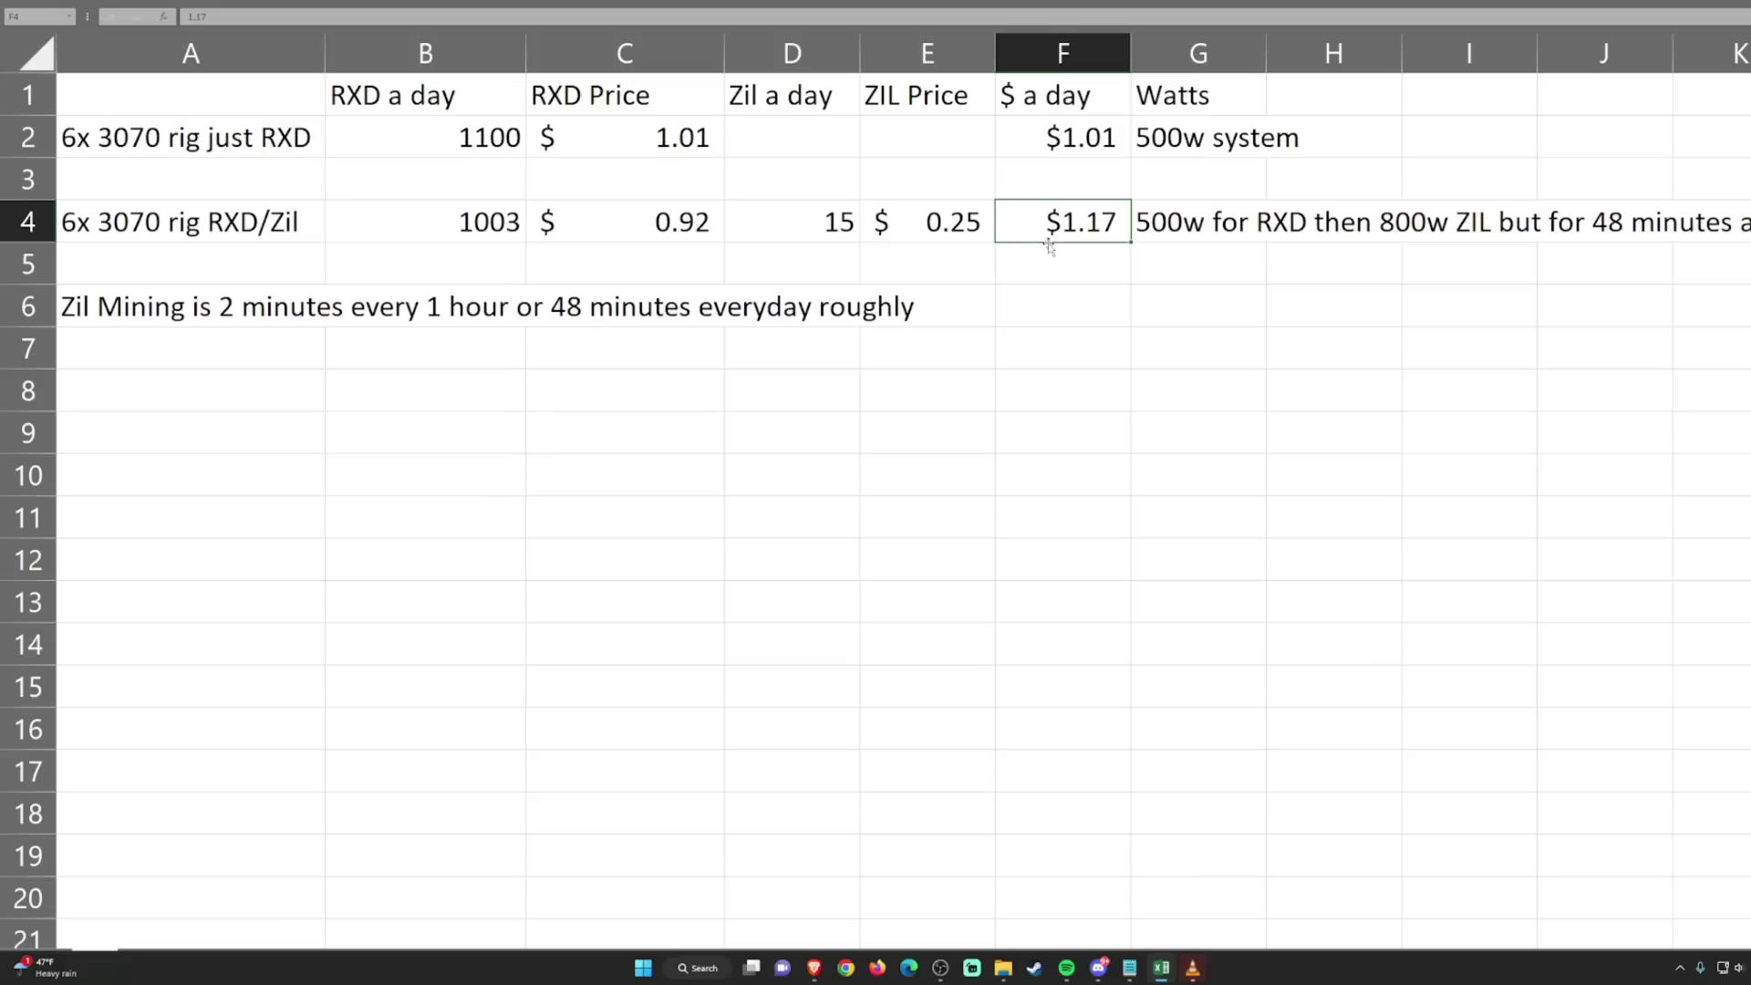
click(467, 235)
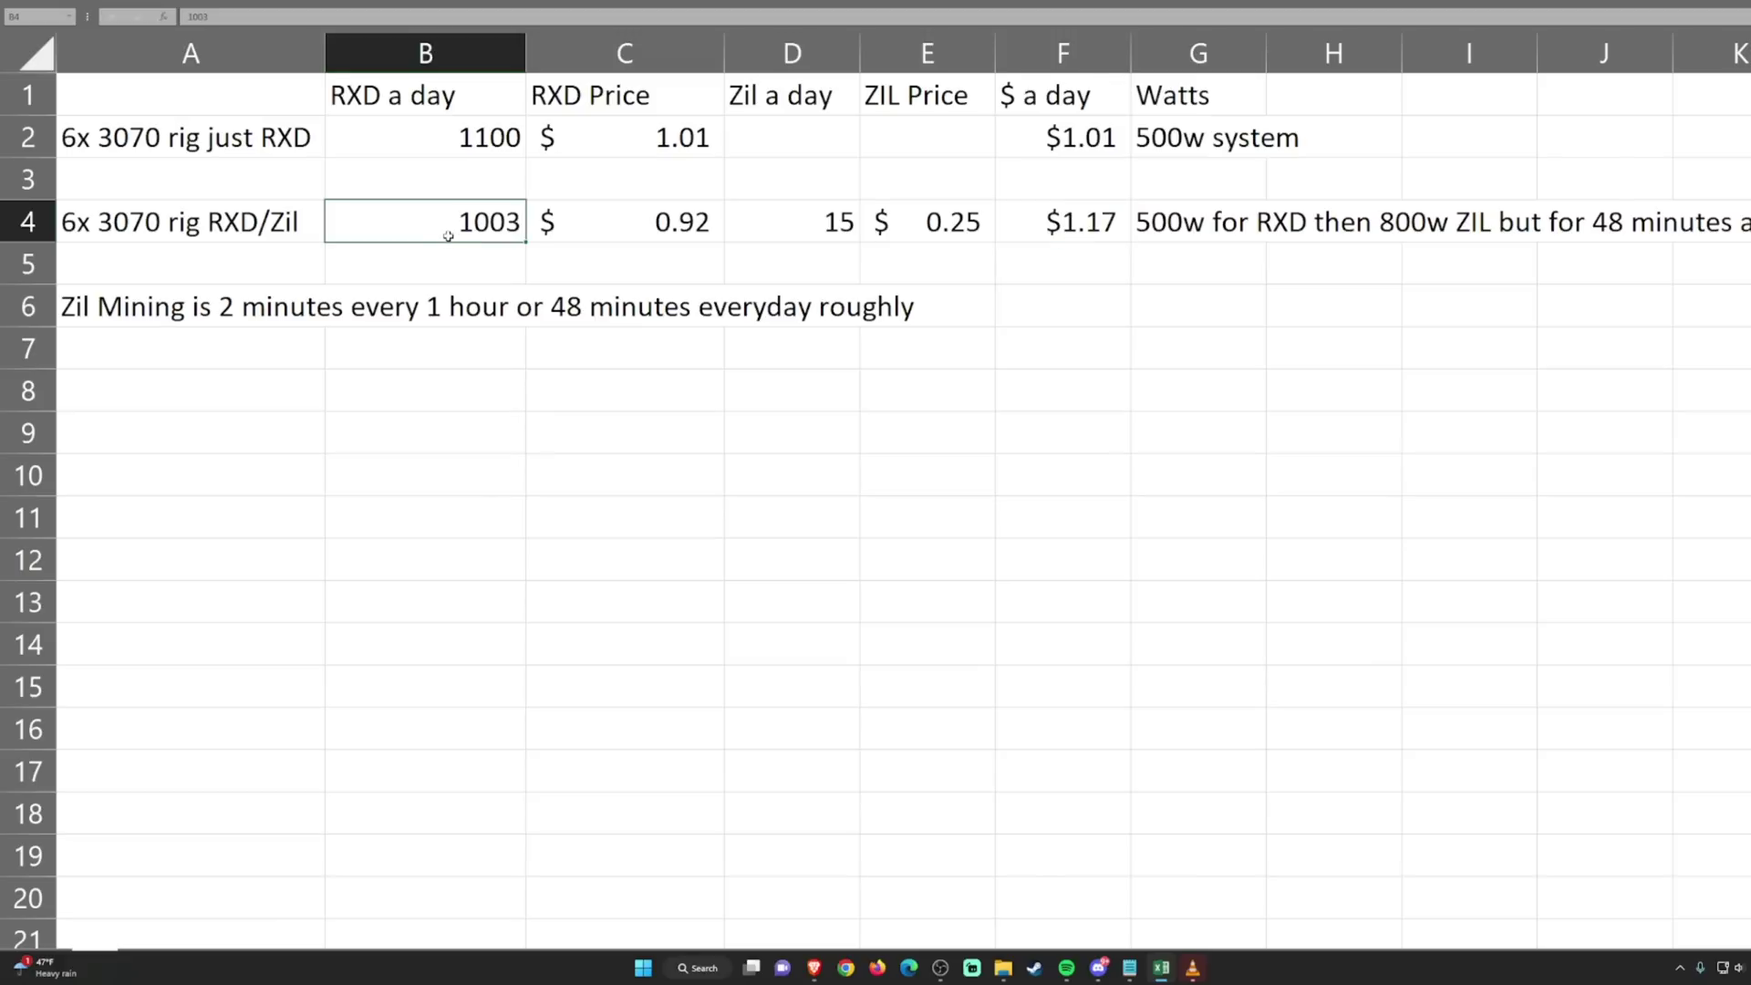
click(453, 144)
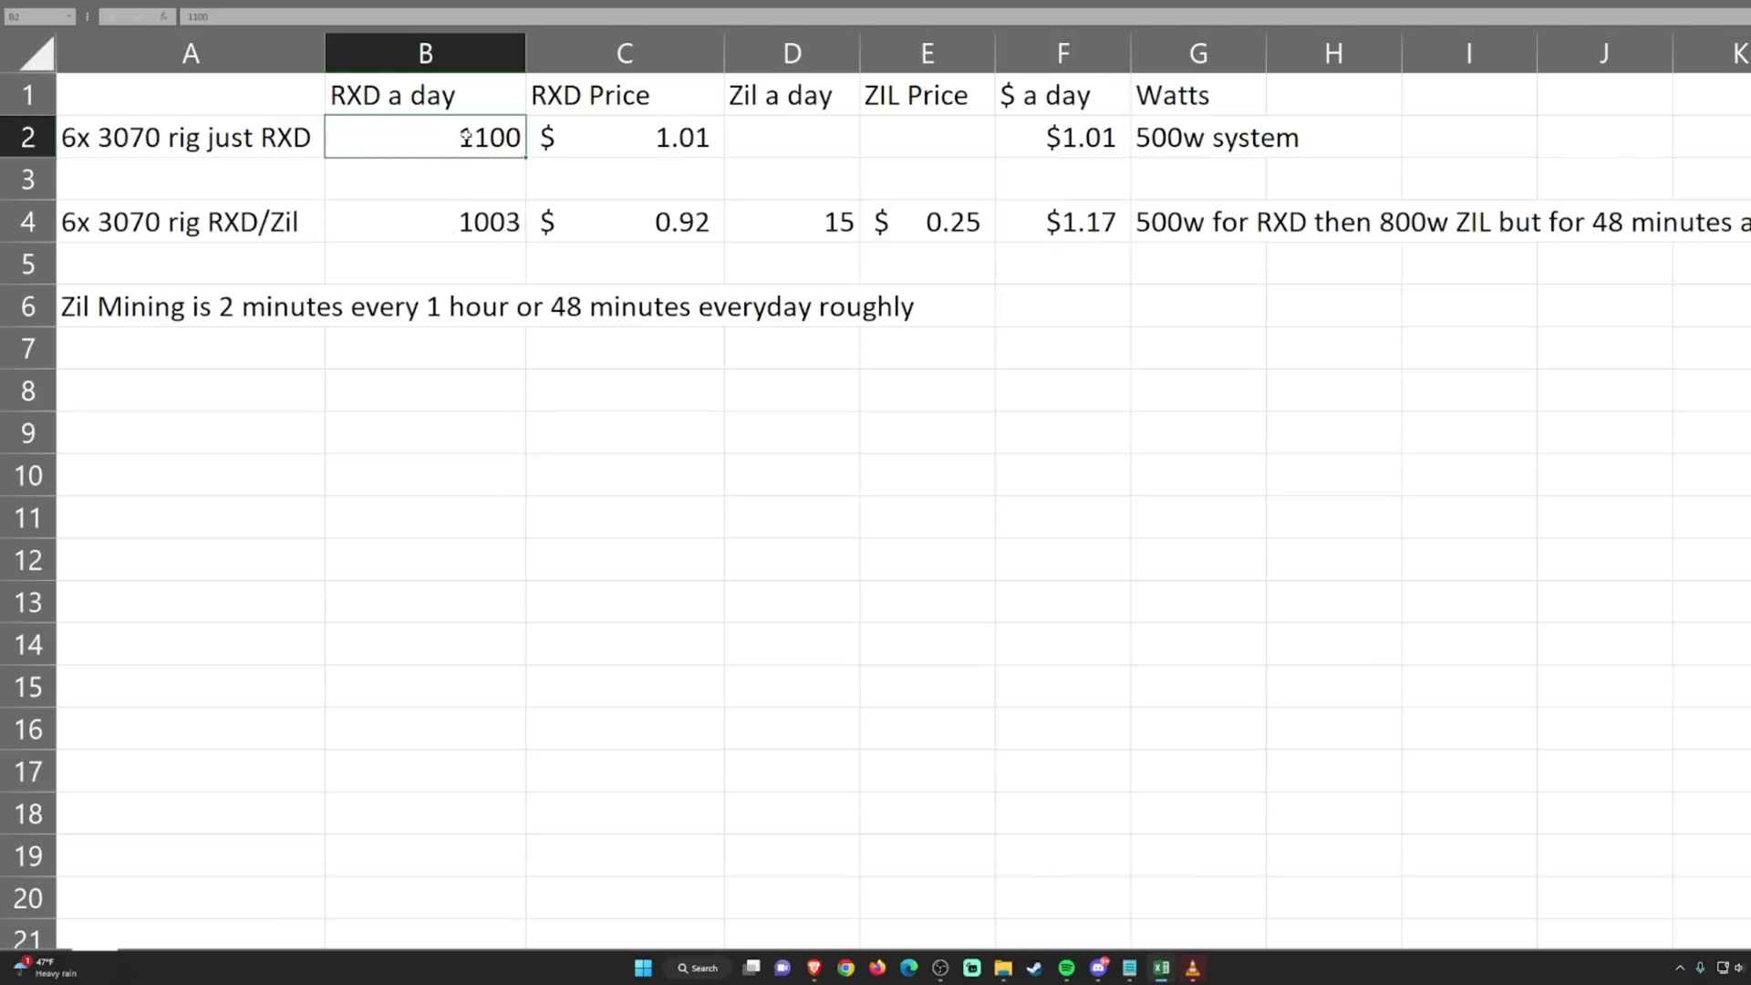
click(311, 137)
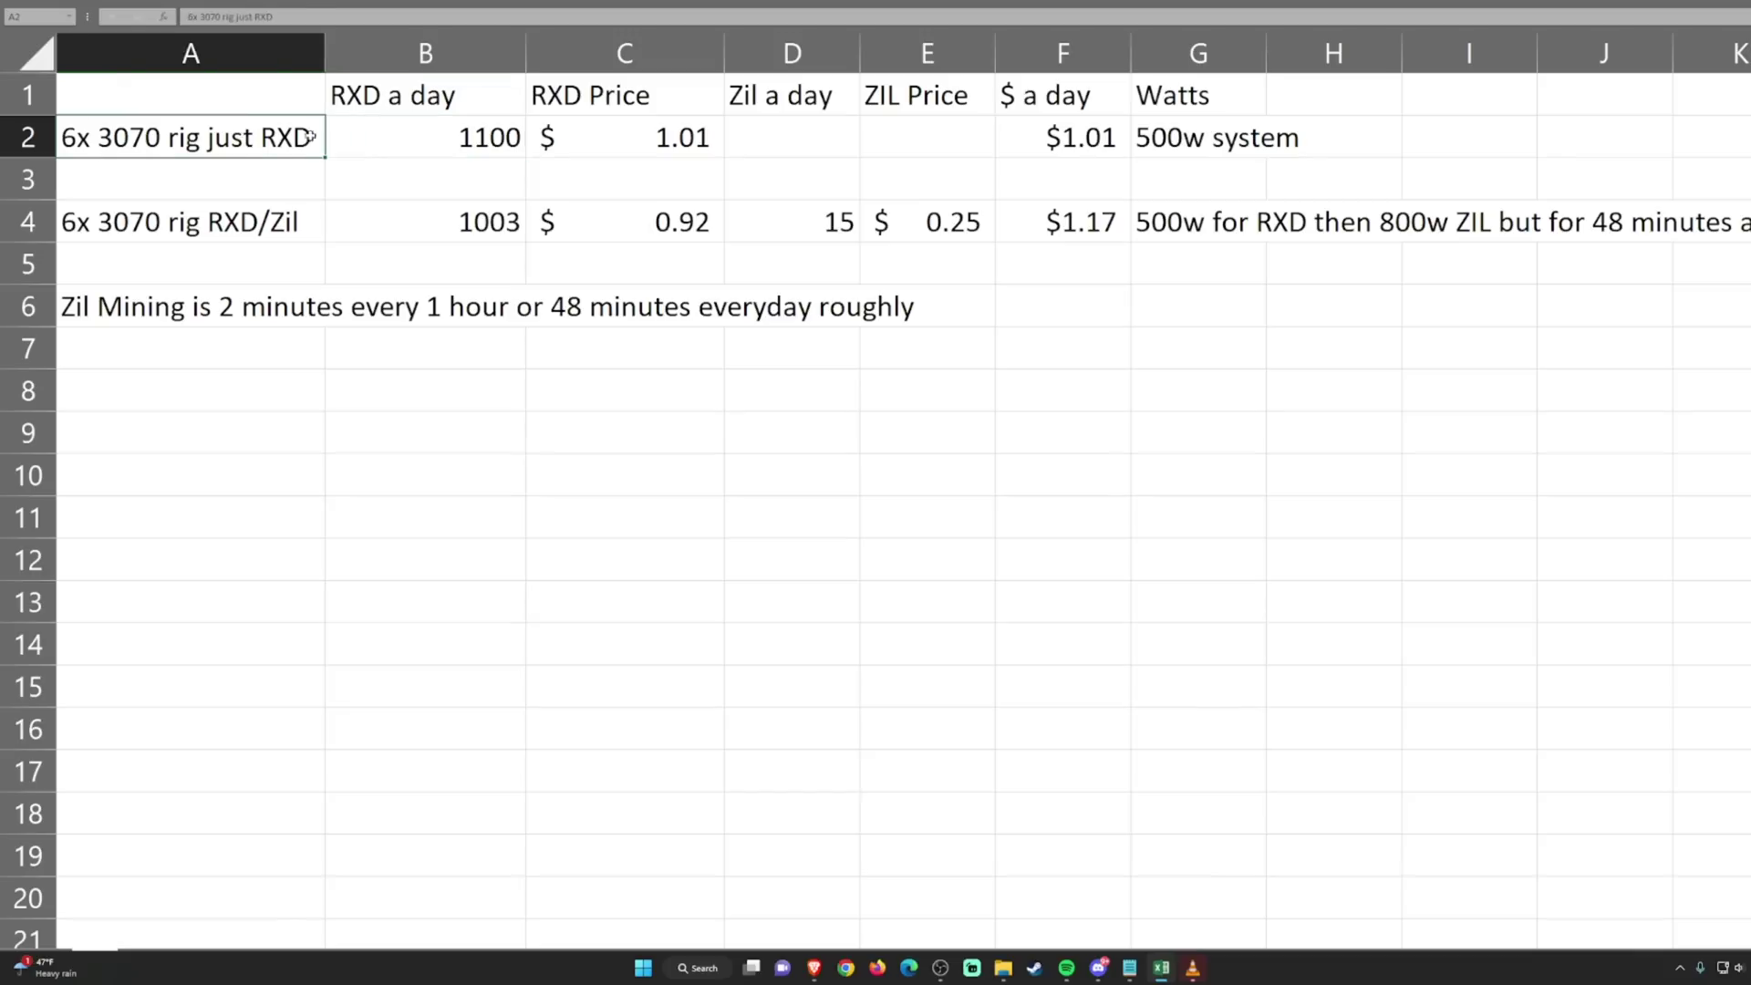
click(616, 128)
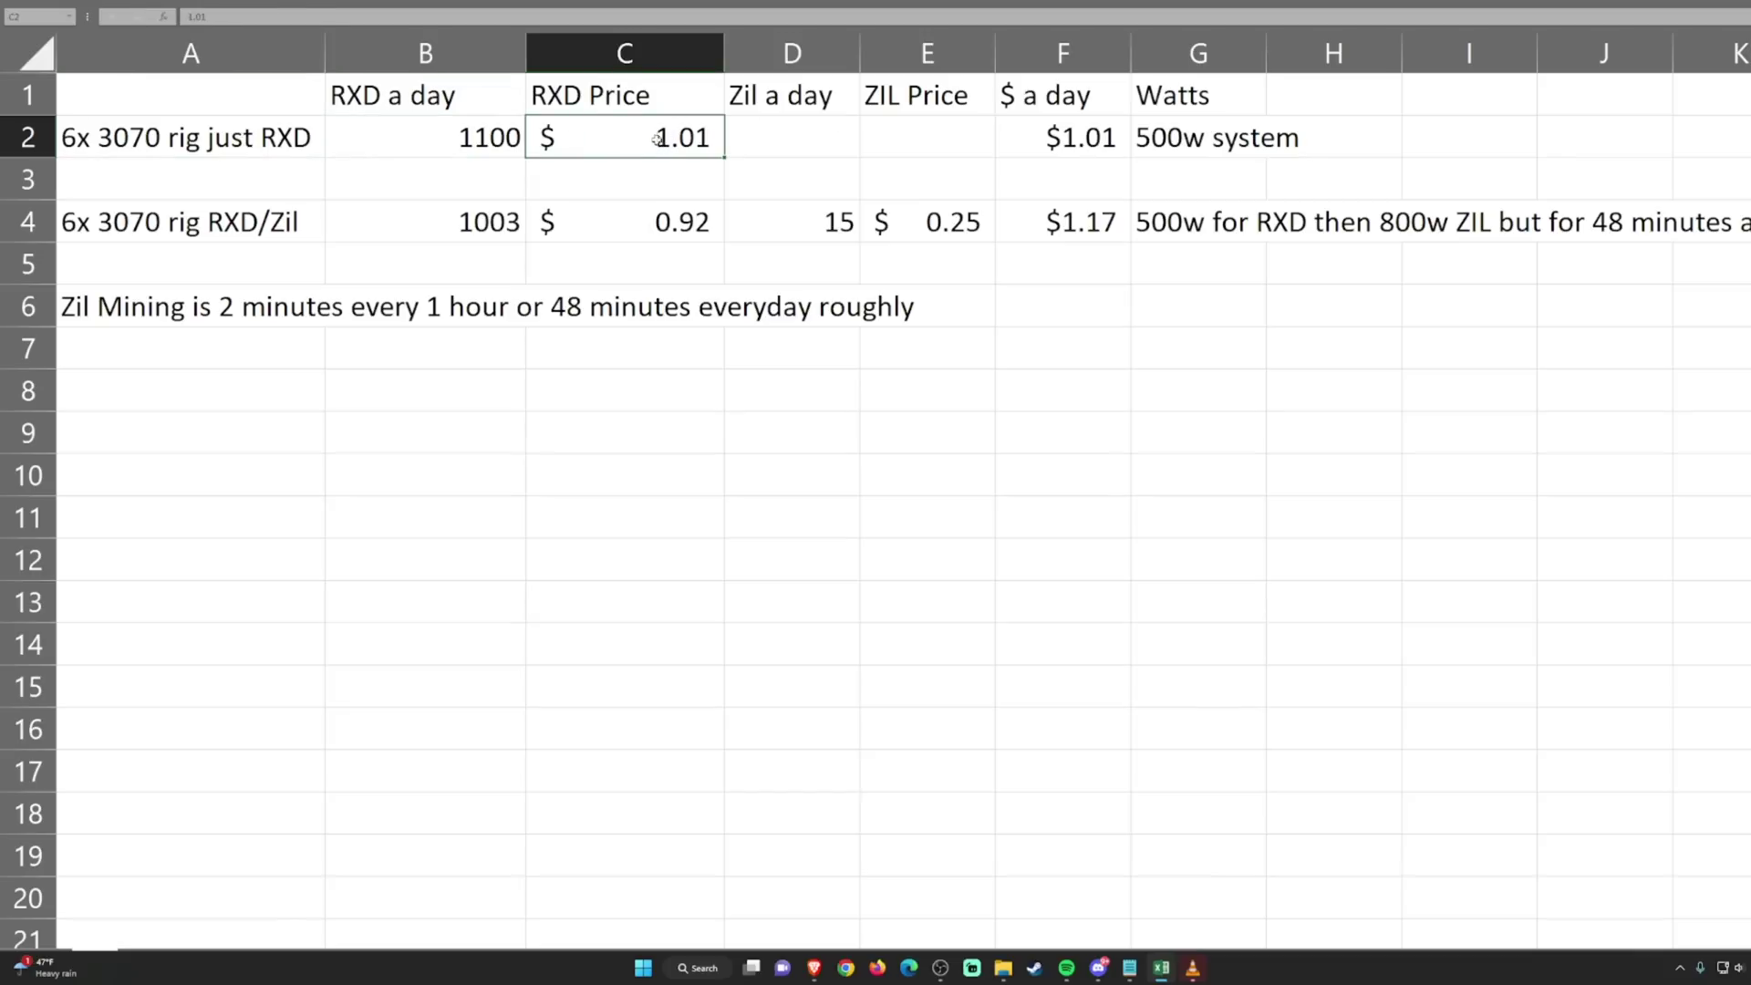
click(452, 223)
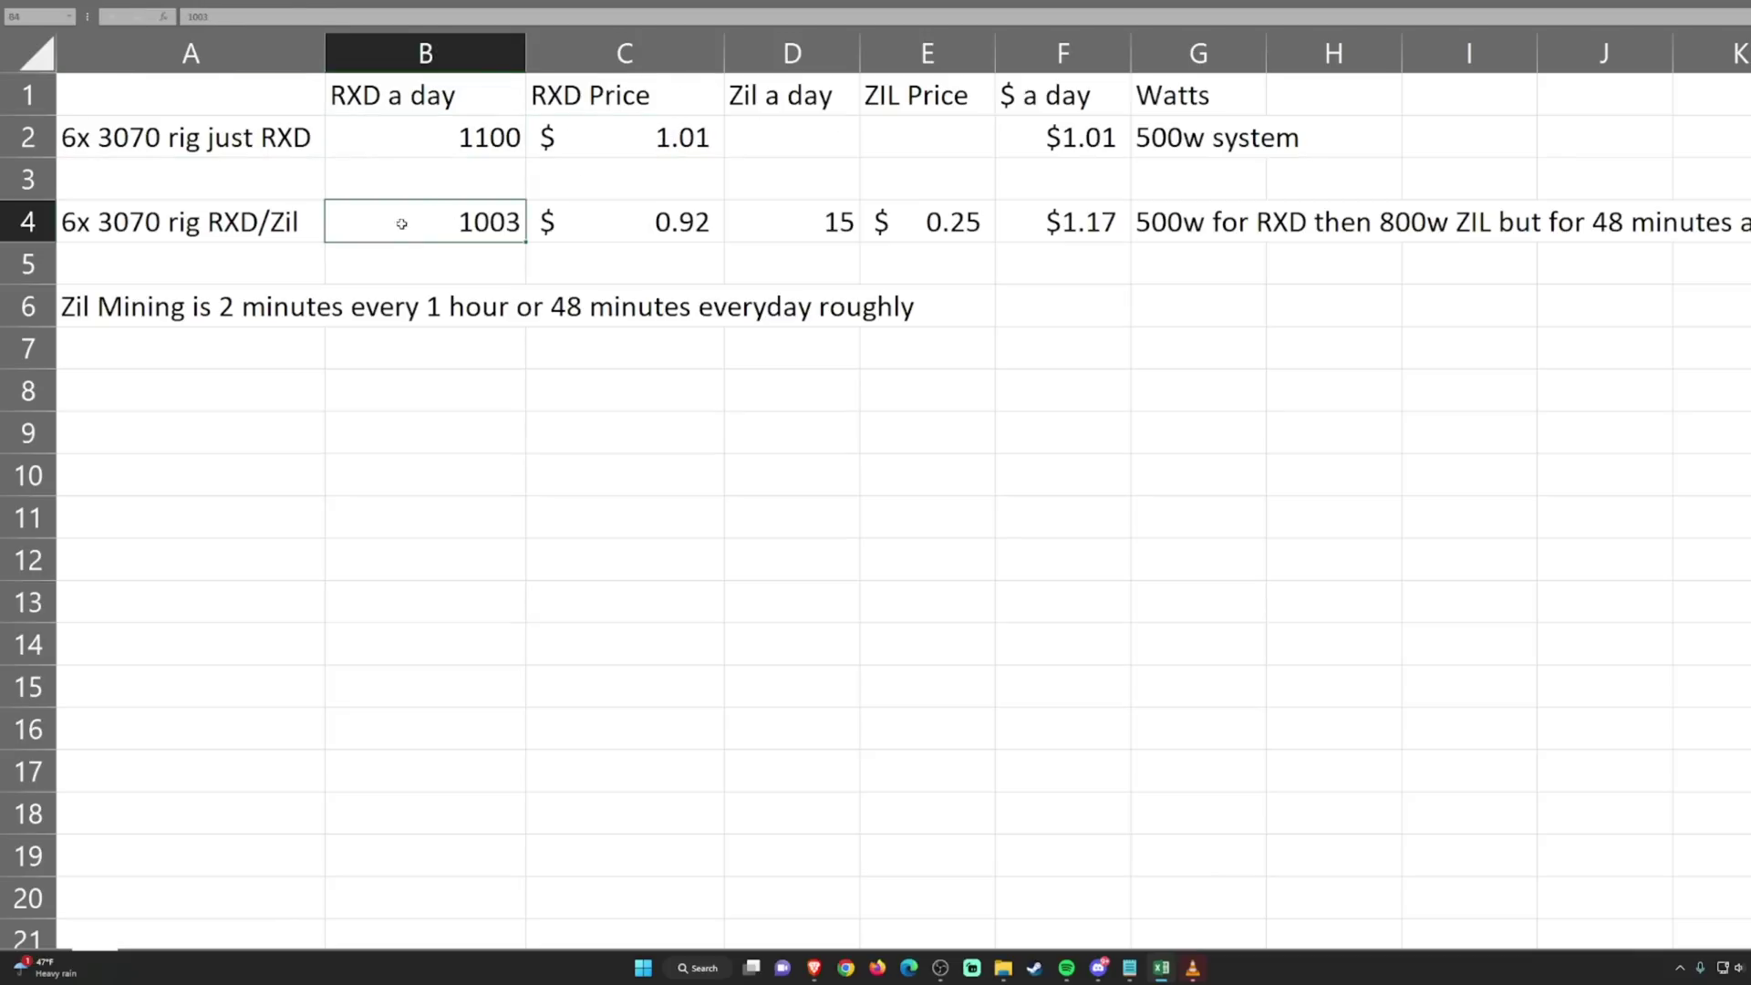
Step: Point out the Zil mining note, 15 Zil a day, the 0.25 ZIL price and the watts note
click(570, 310)
click(324, 311)
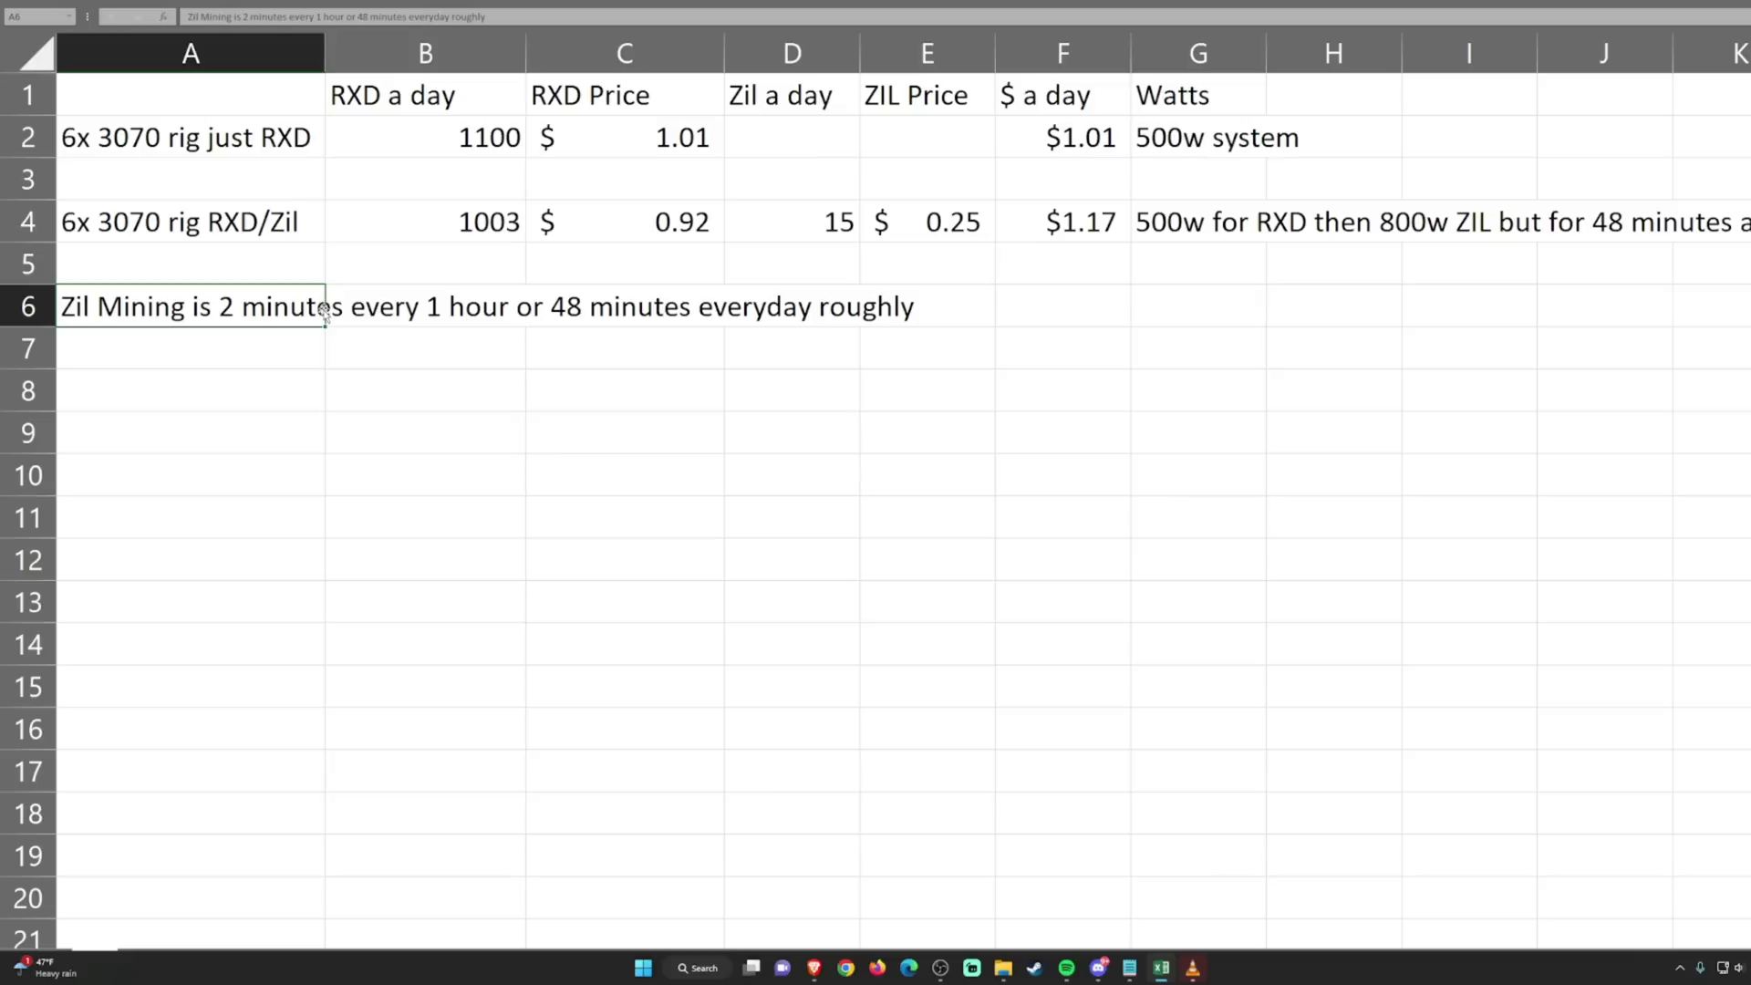
click(677, 304)
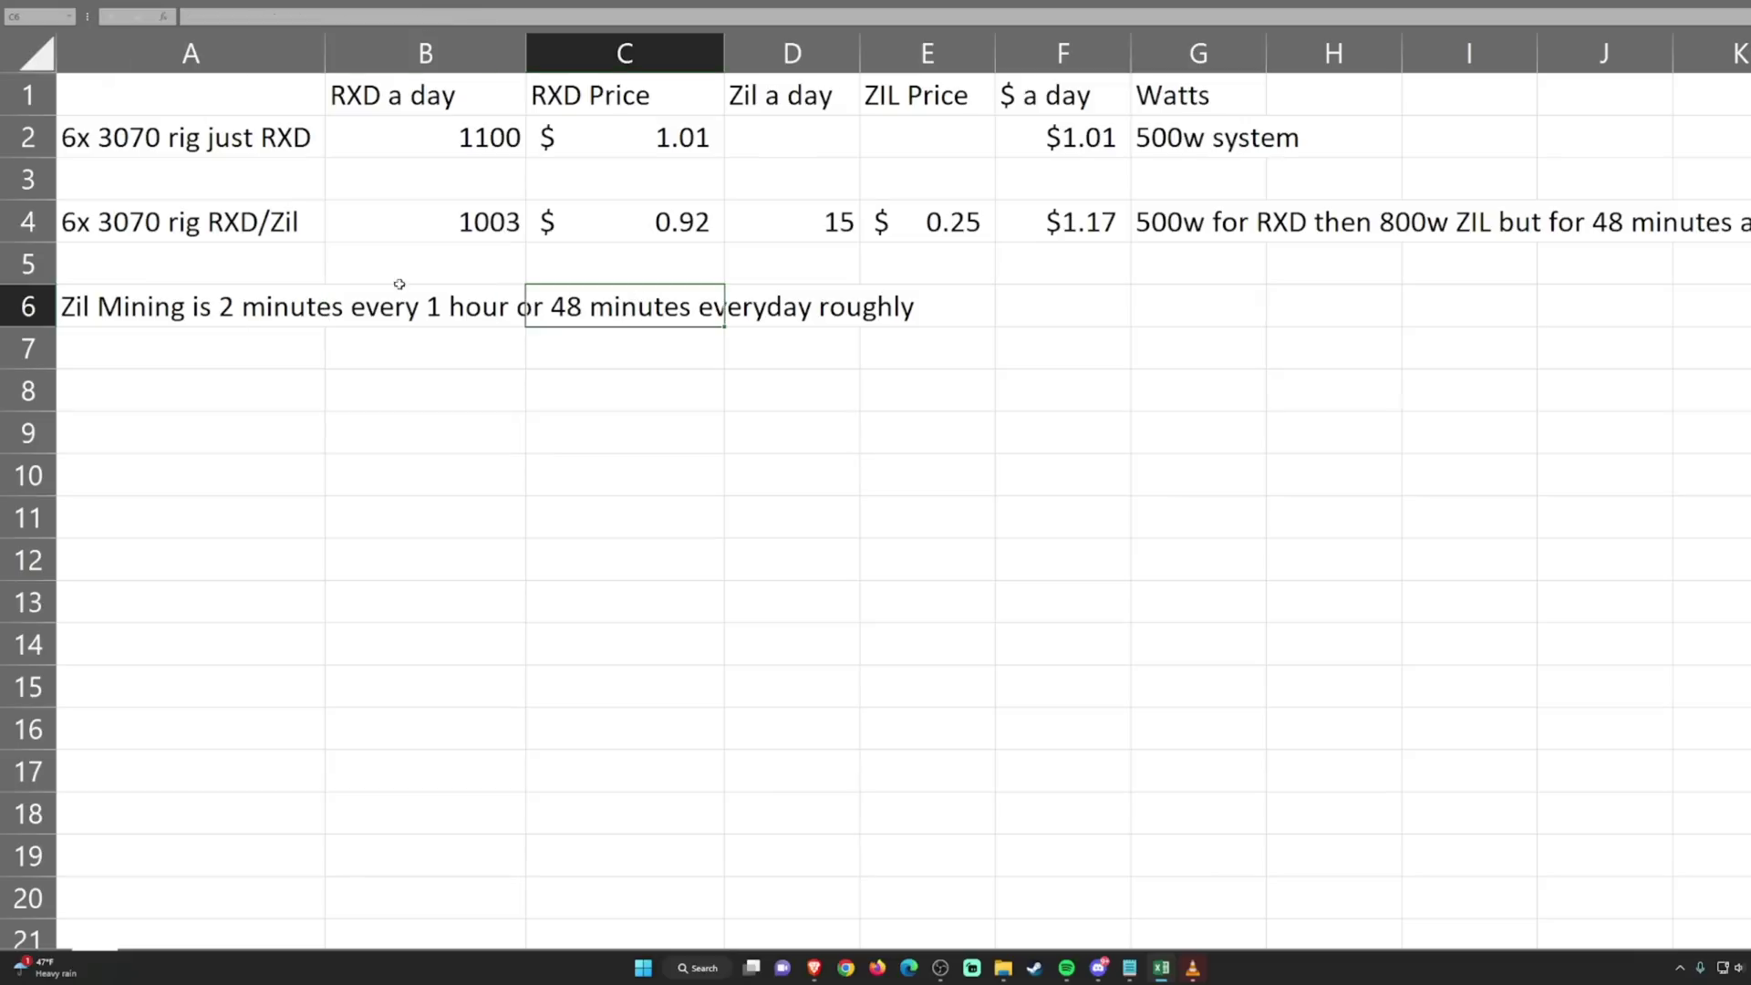
click(468, 241)
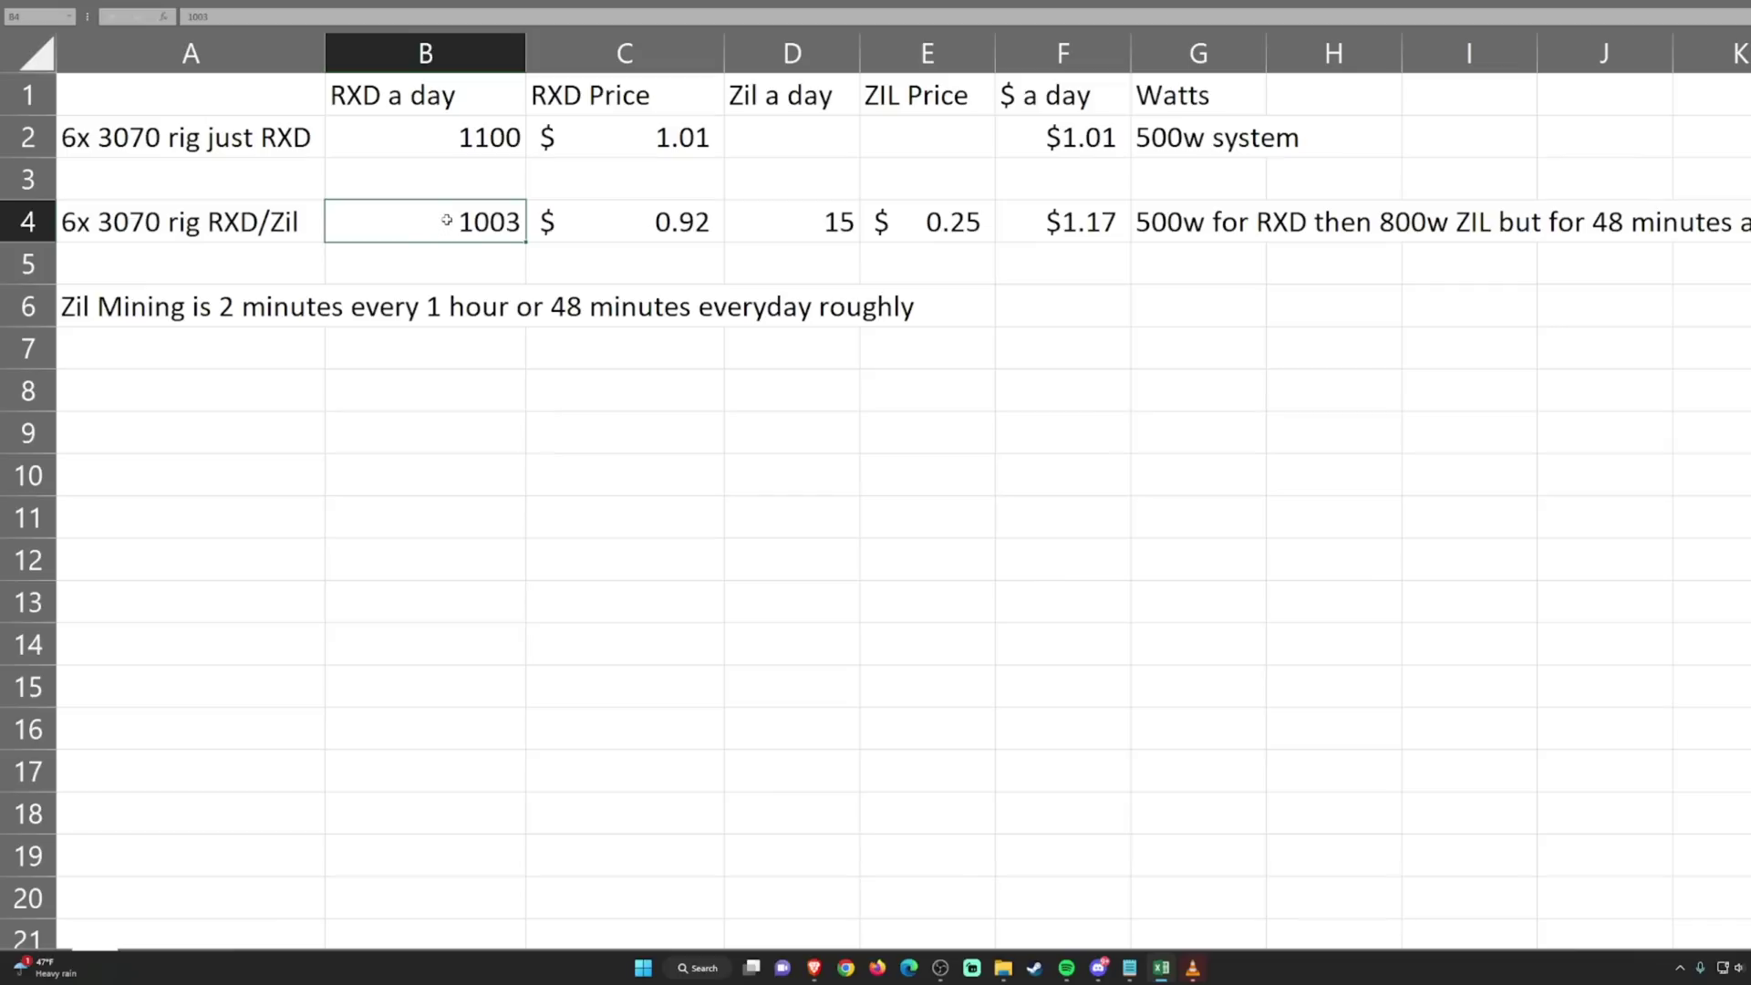
click(825, 222)
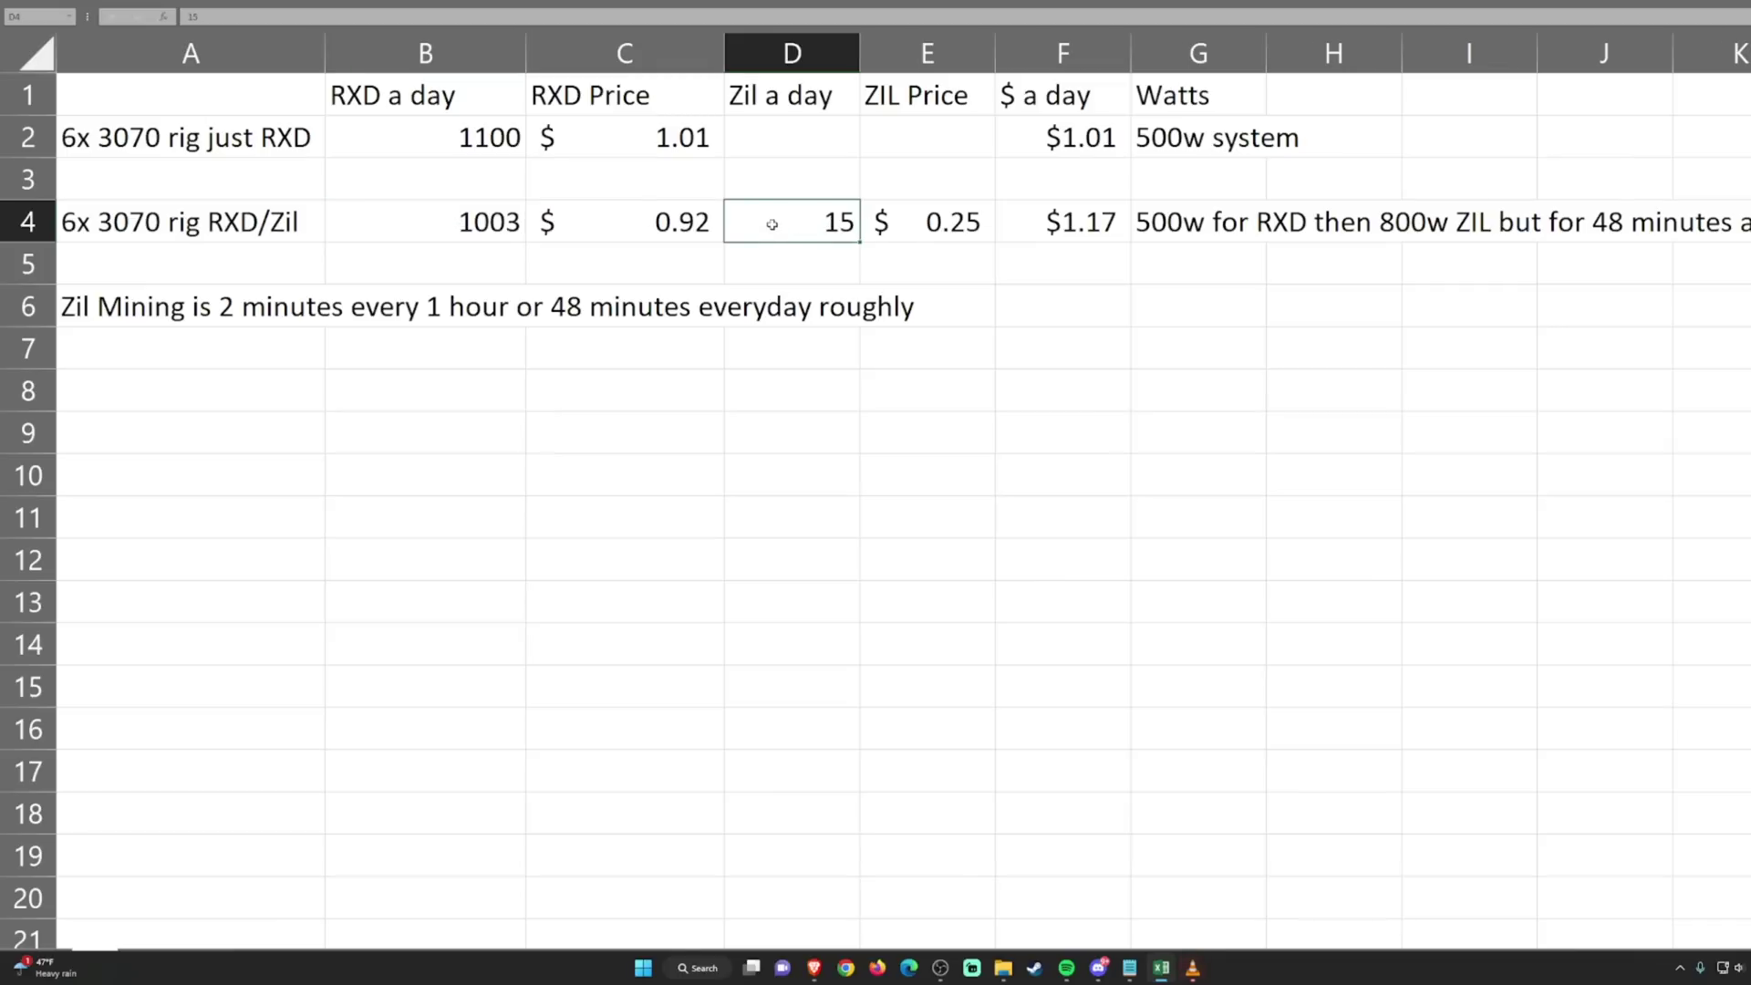
click(917, 217)
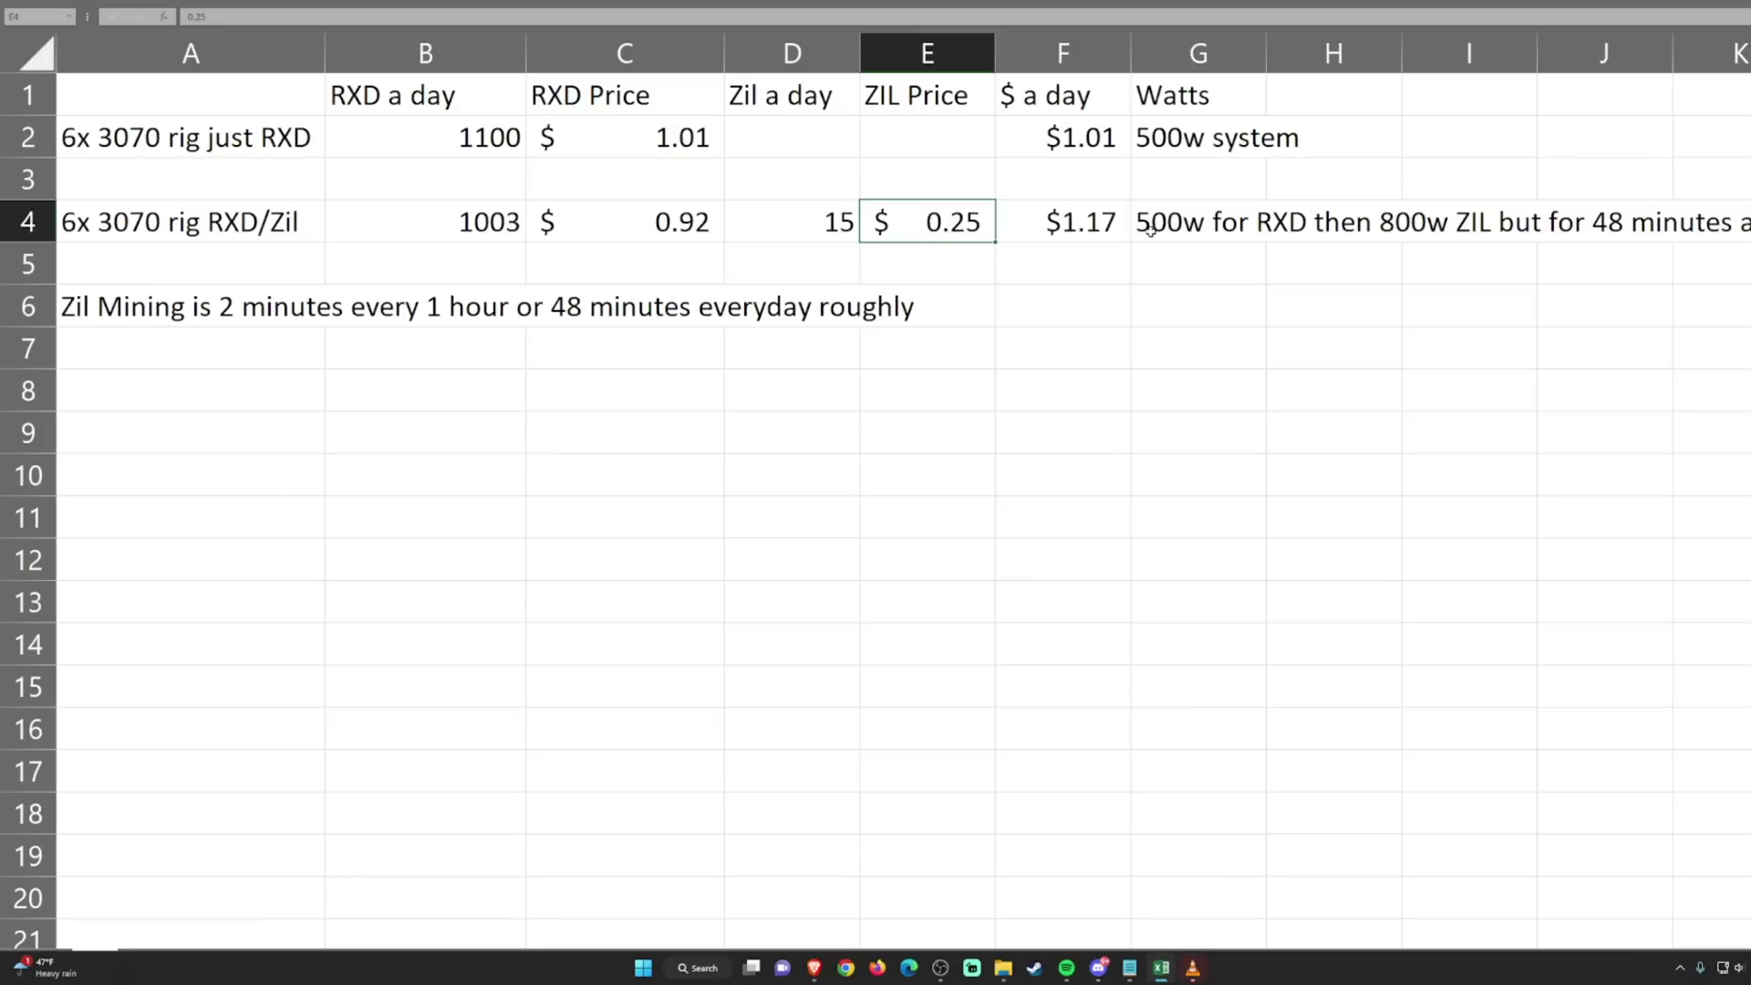
click(1377, 228)
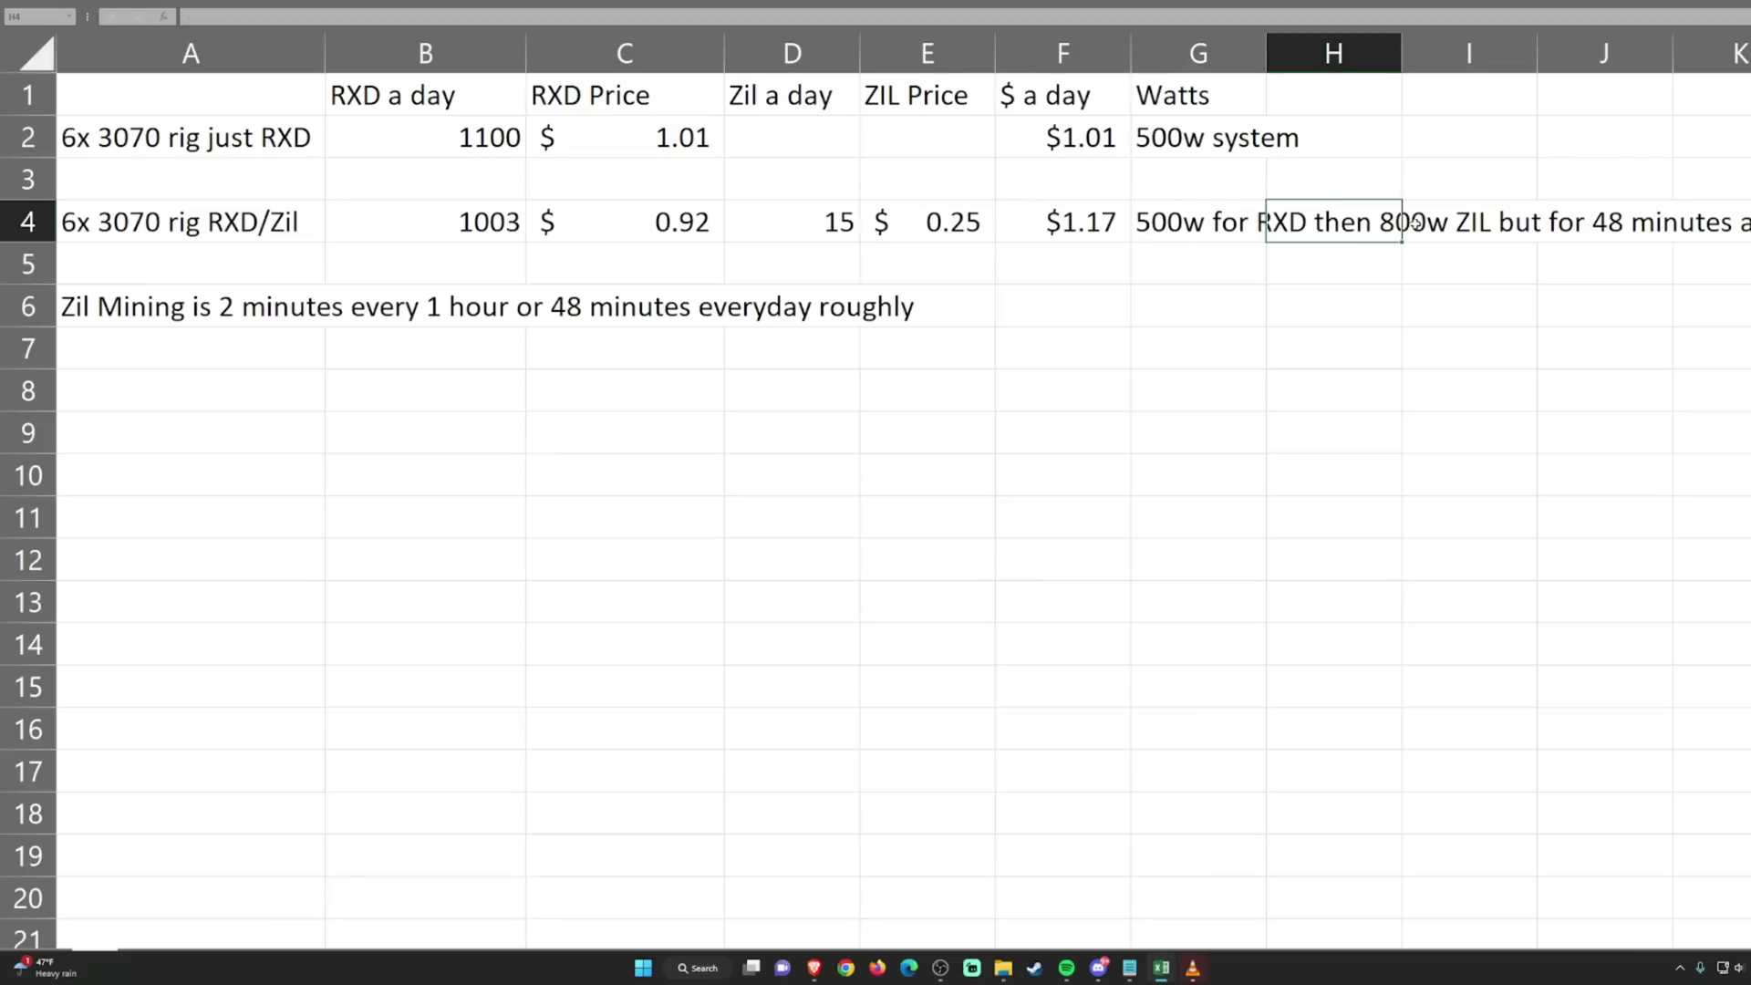
click(1195, 228)
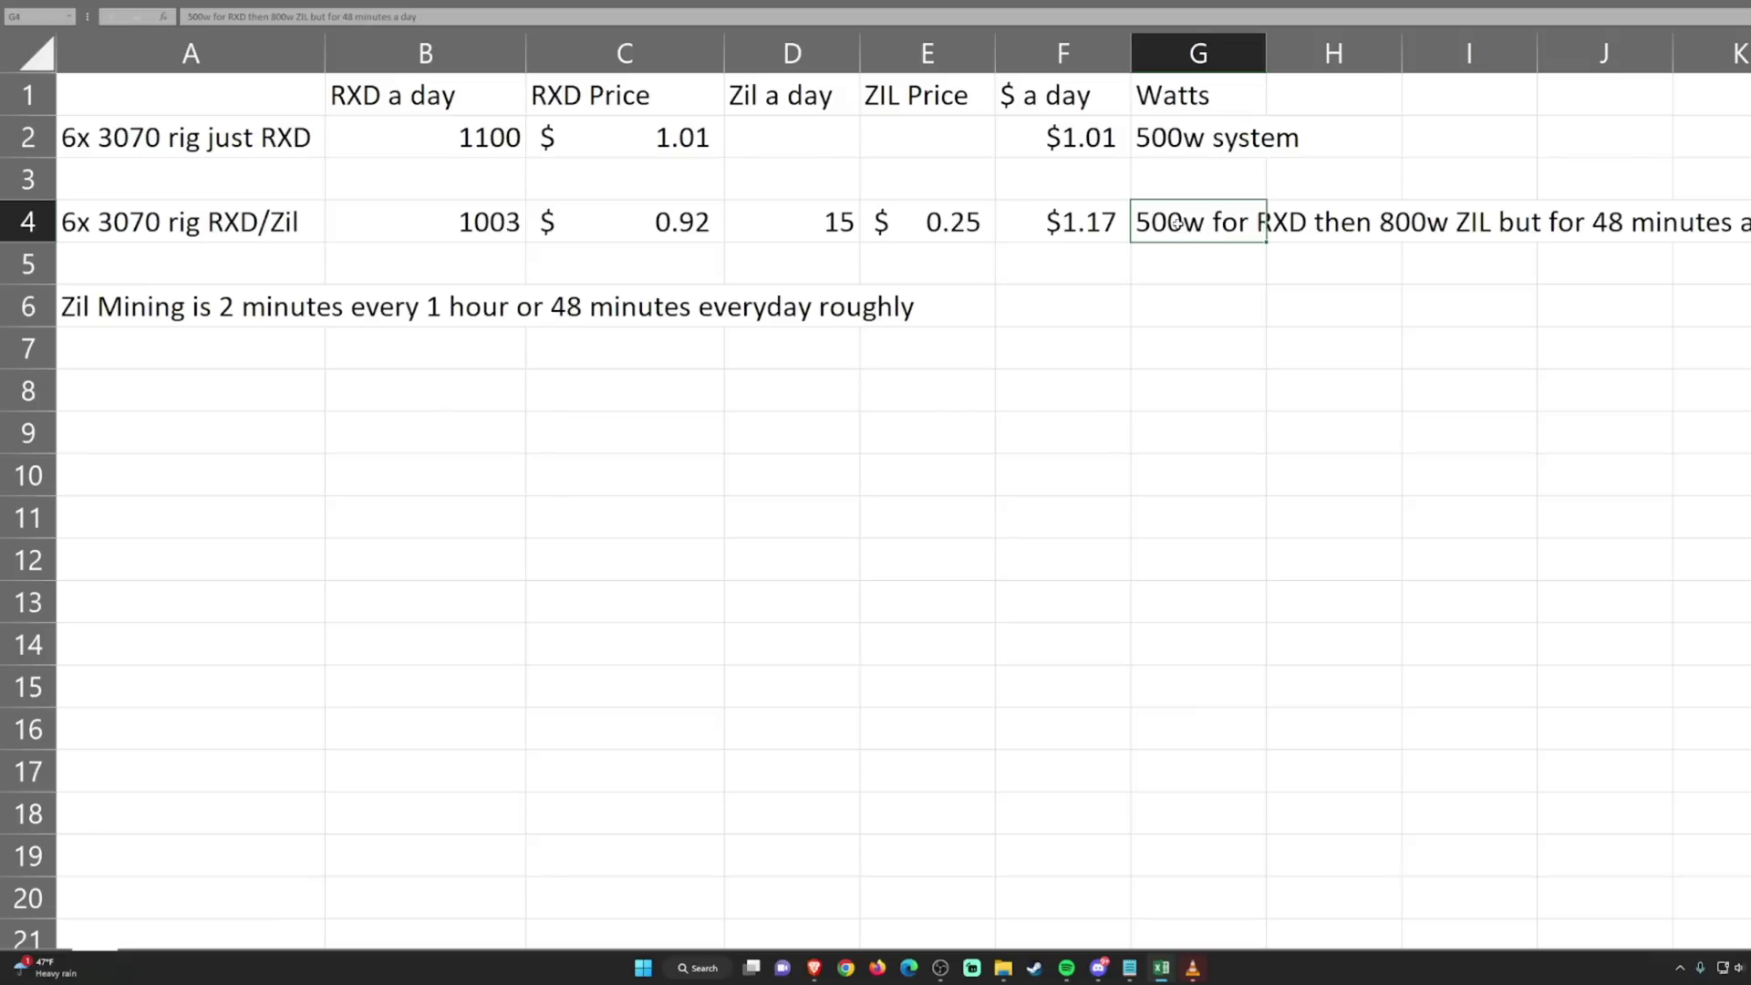
click(987, 228)
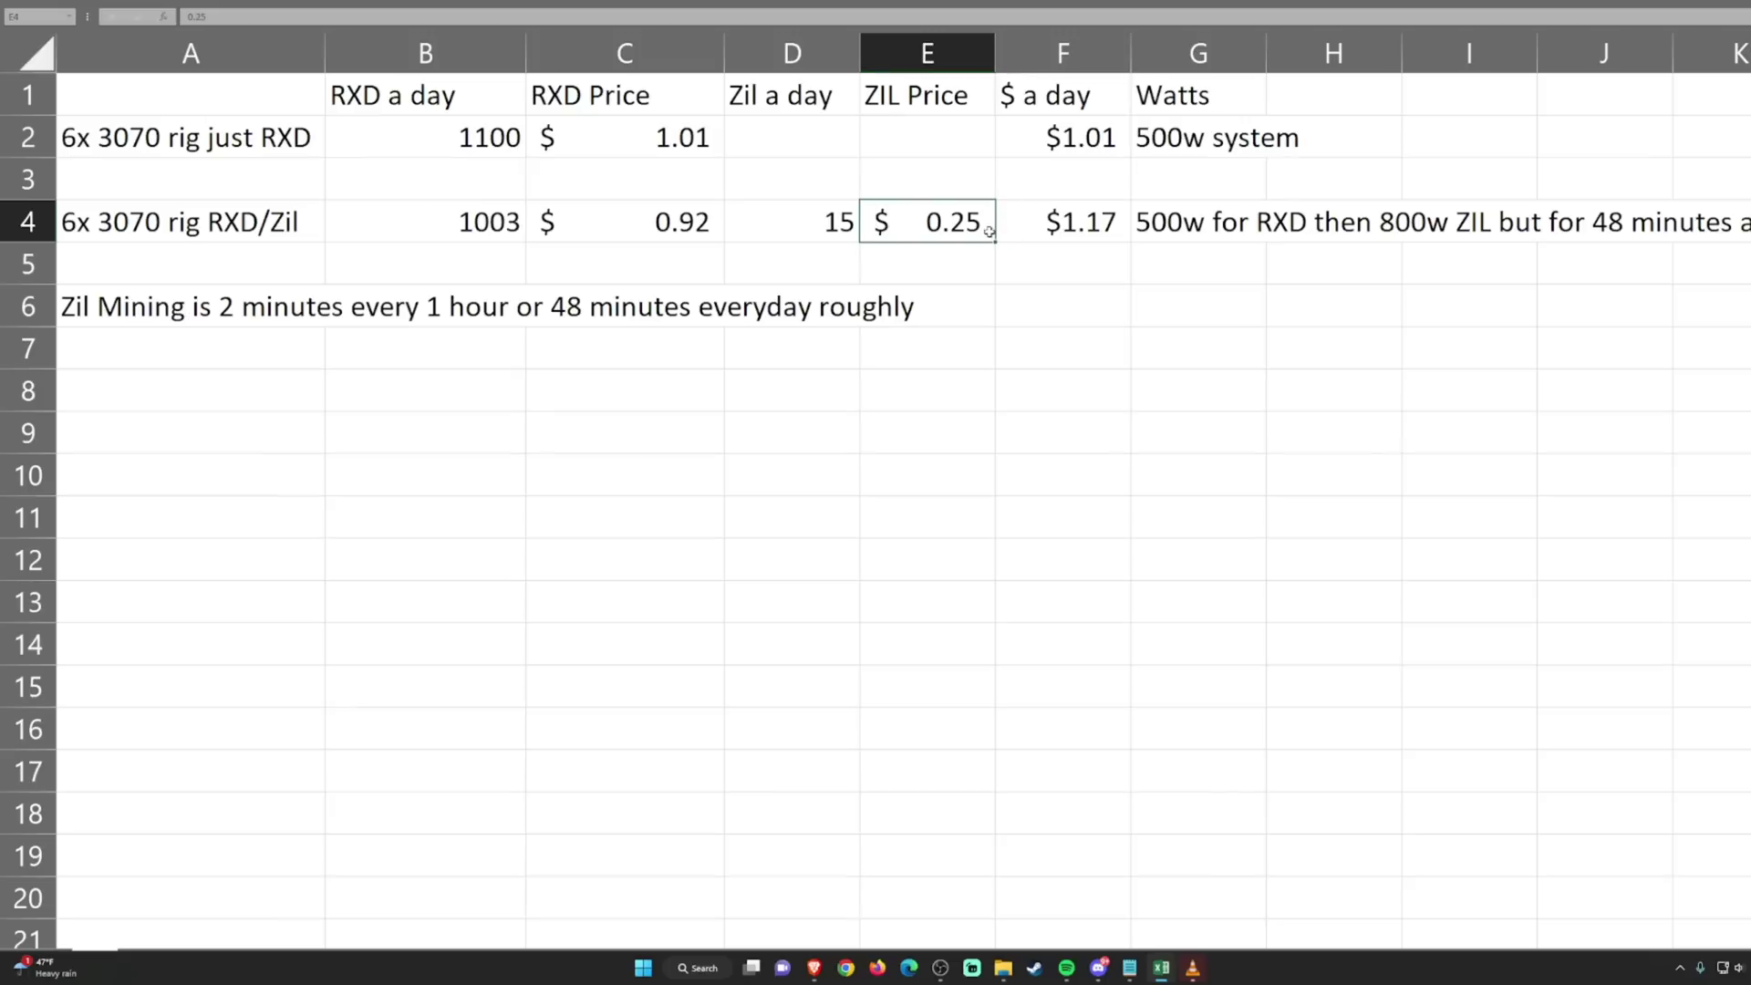
click(944, 267)
click(969, 221)
Step: Switch from Excel, past the miner terminal, to the CoinMarketCap Zilliqa price chart
key(alt+Tab)
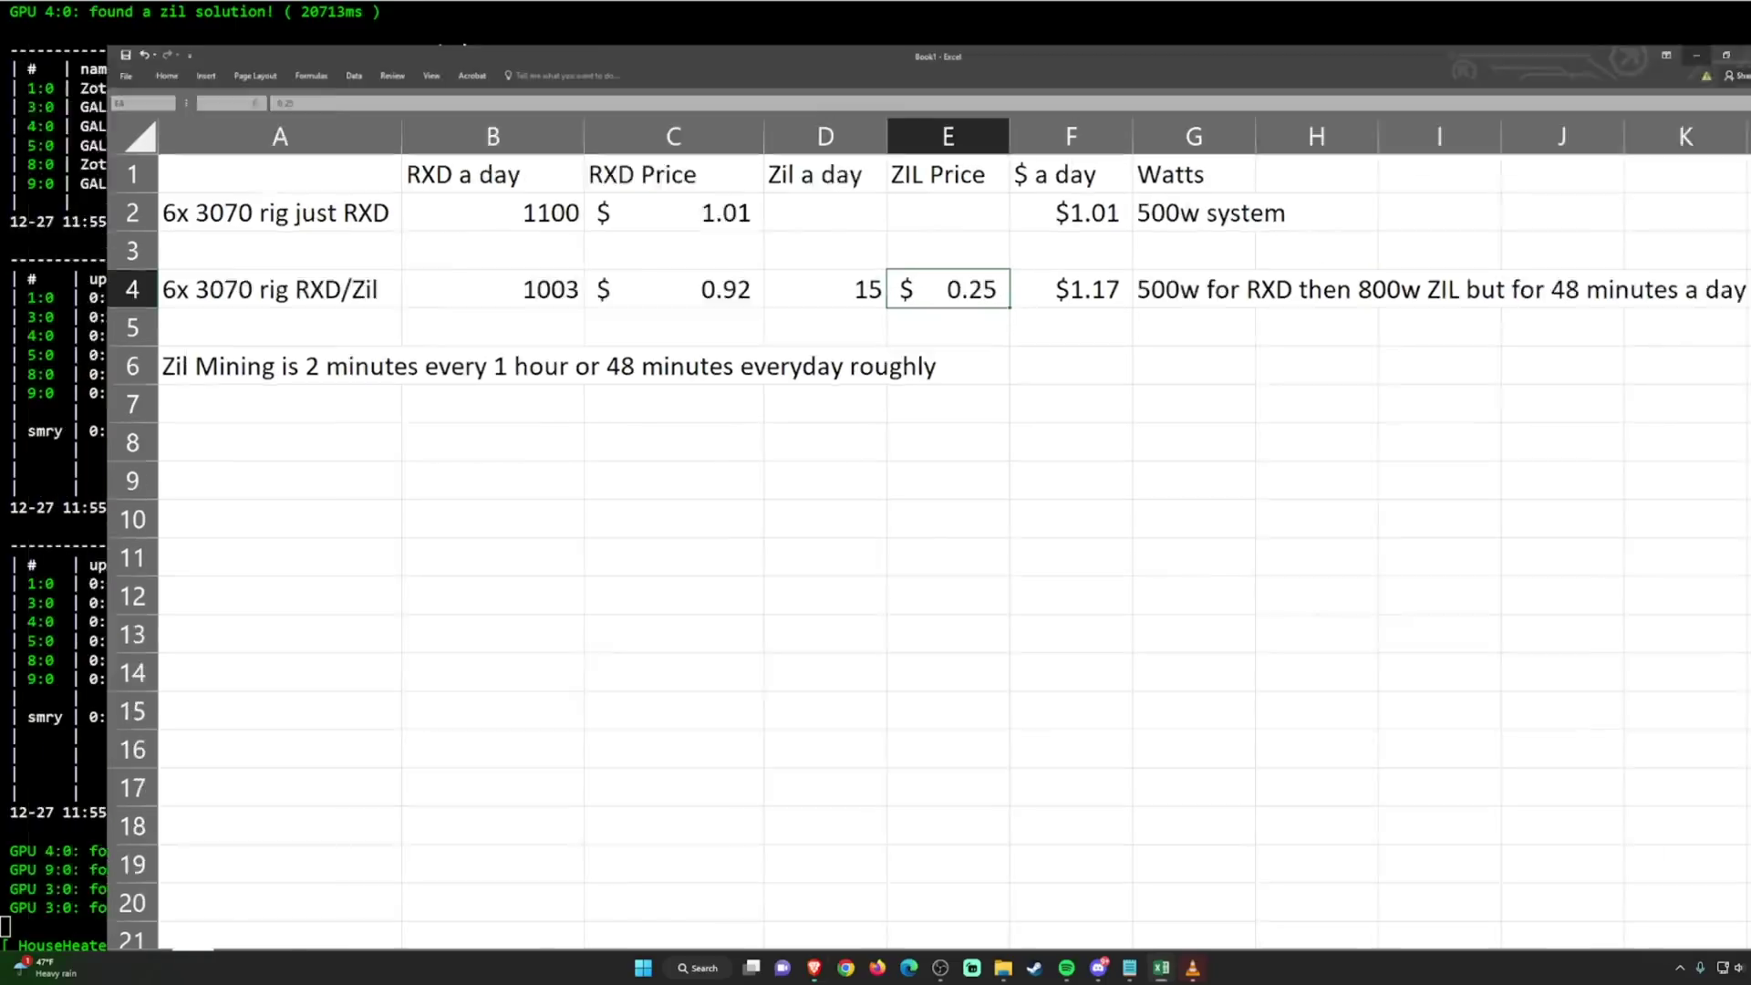
key(alt+Tab)
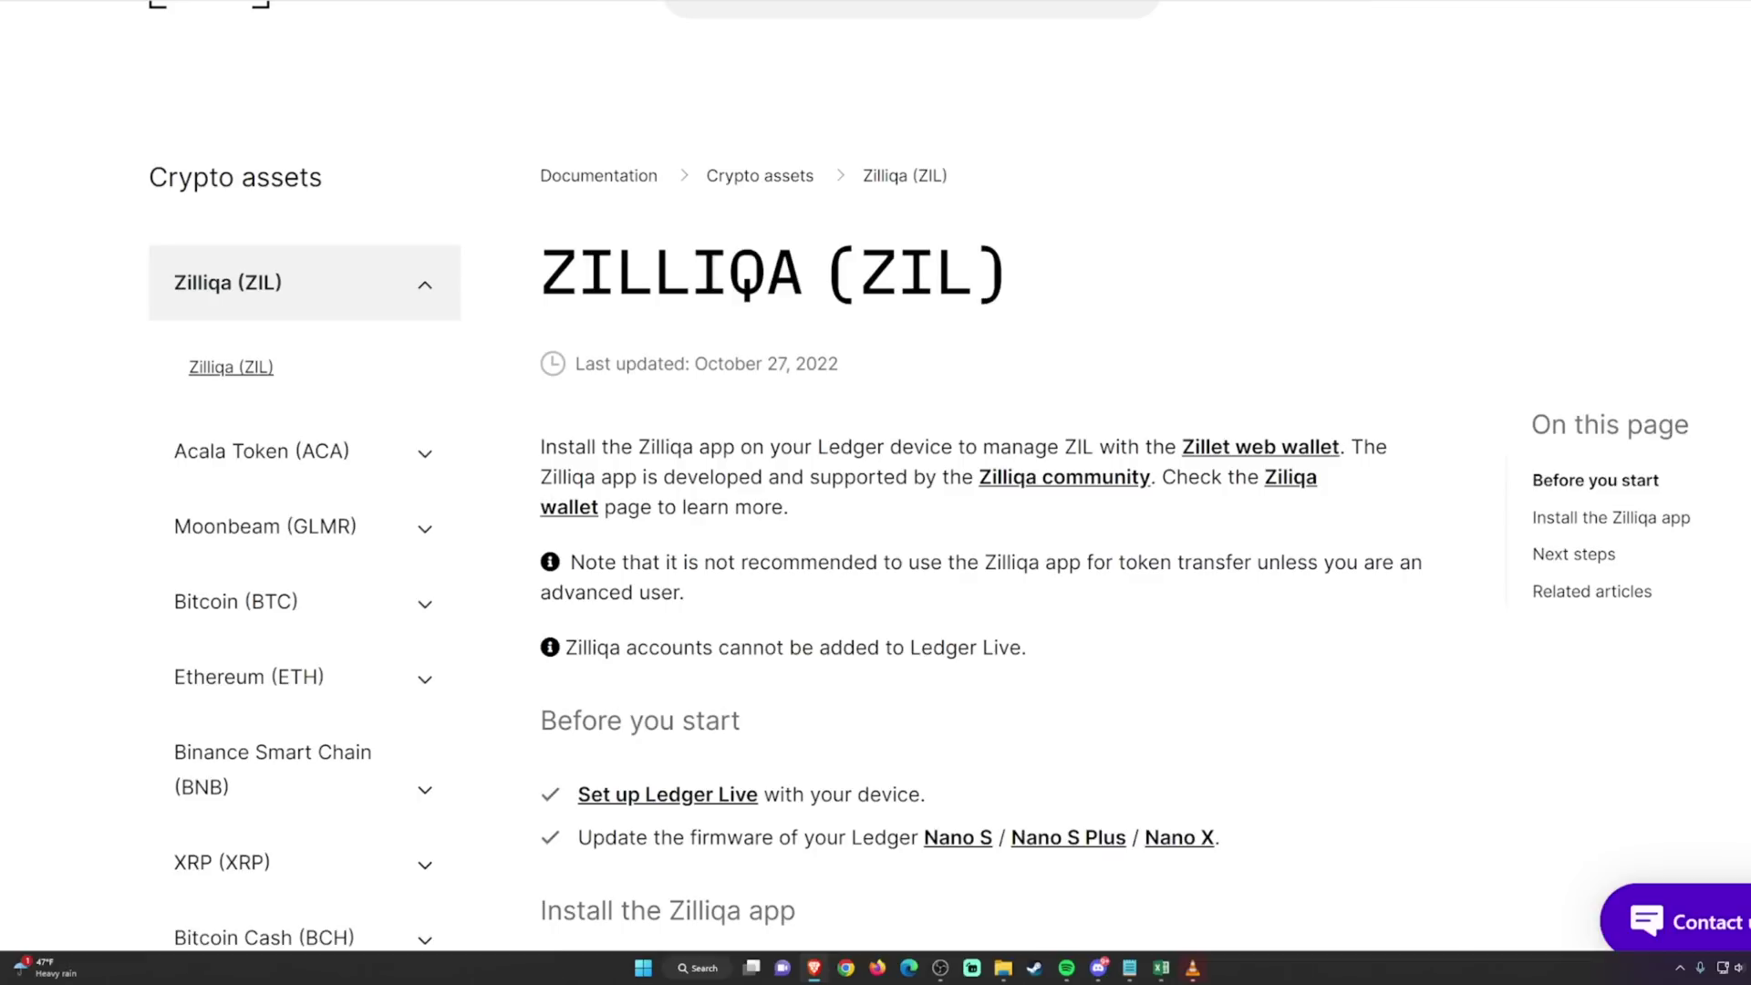
Step: Go to the Ledger Zilliqa documentation page and follow its Zillet web wallet link
click(1275, 9)
scroll(1213, 331, down, 2)
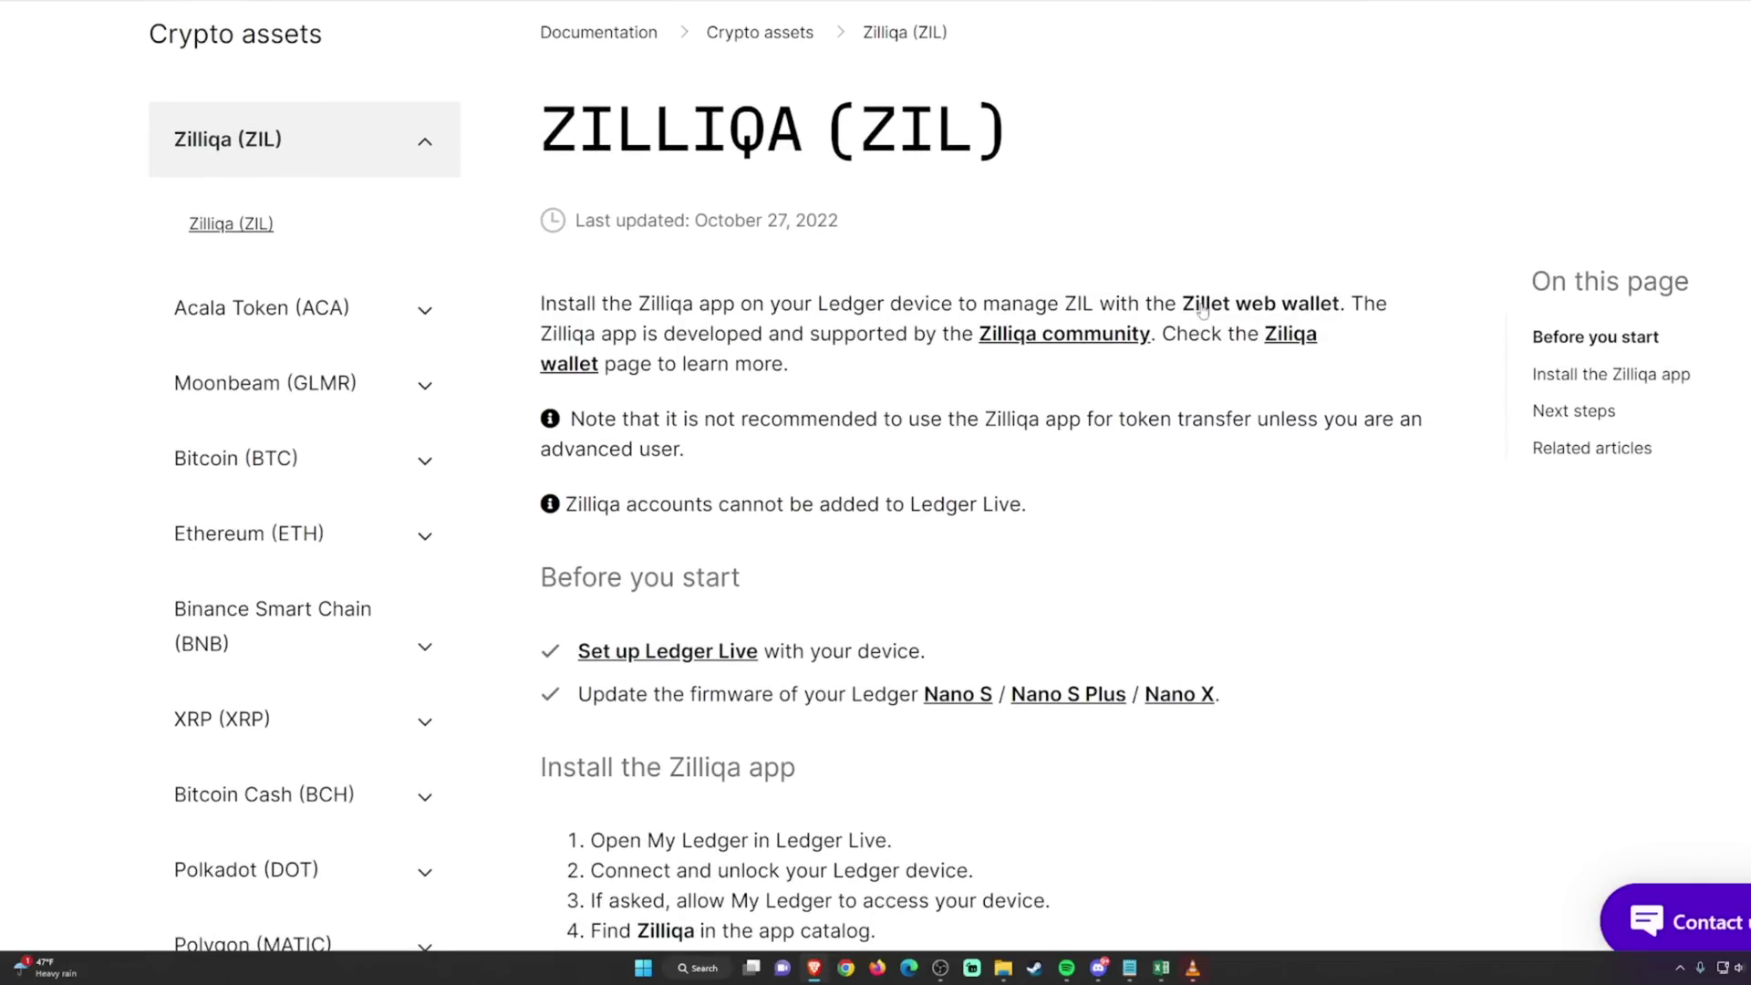
click(1202, 312)
Step: Back on the Ledger Zilliqa page, highlight the words 'Ledger device' in the text
scroll(1204, 474, down, 6)
scroll(1202, 462, up, 10)
scroll(1196, 456, down, 2)
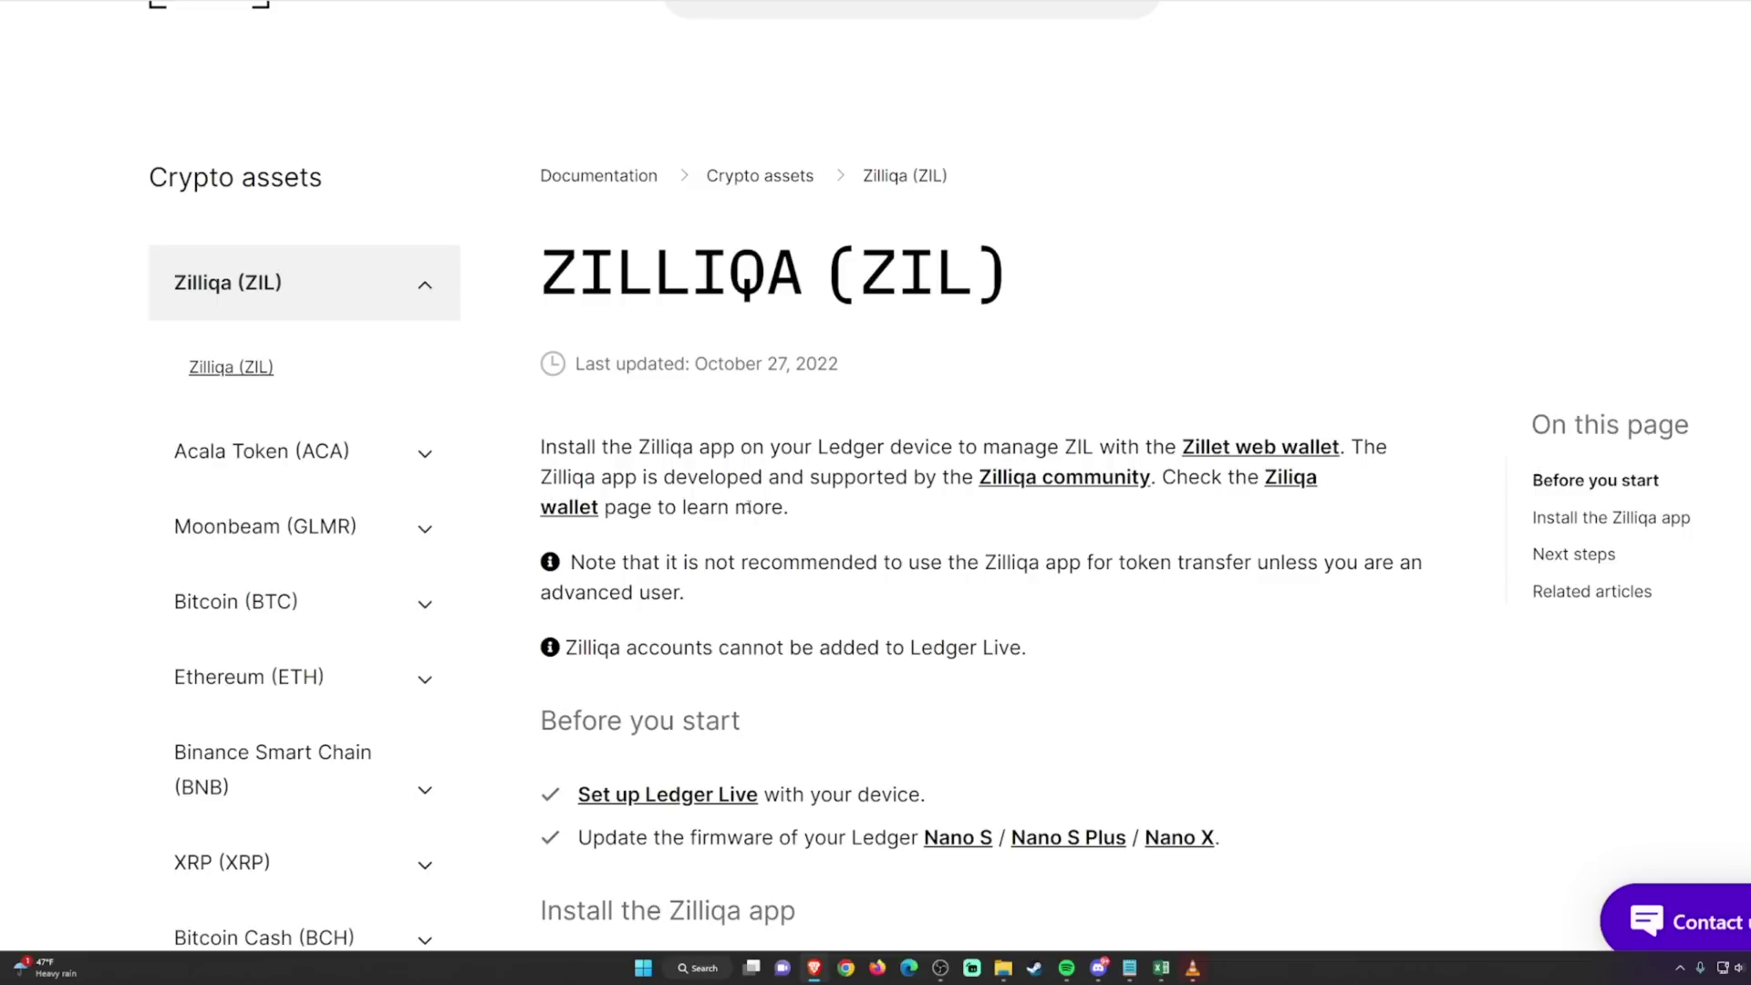
drag(818, 453, 941, 454)
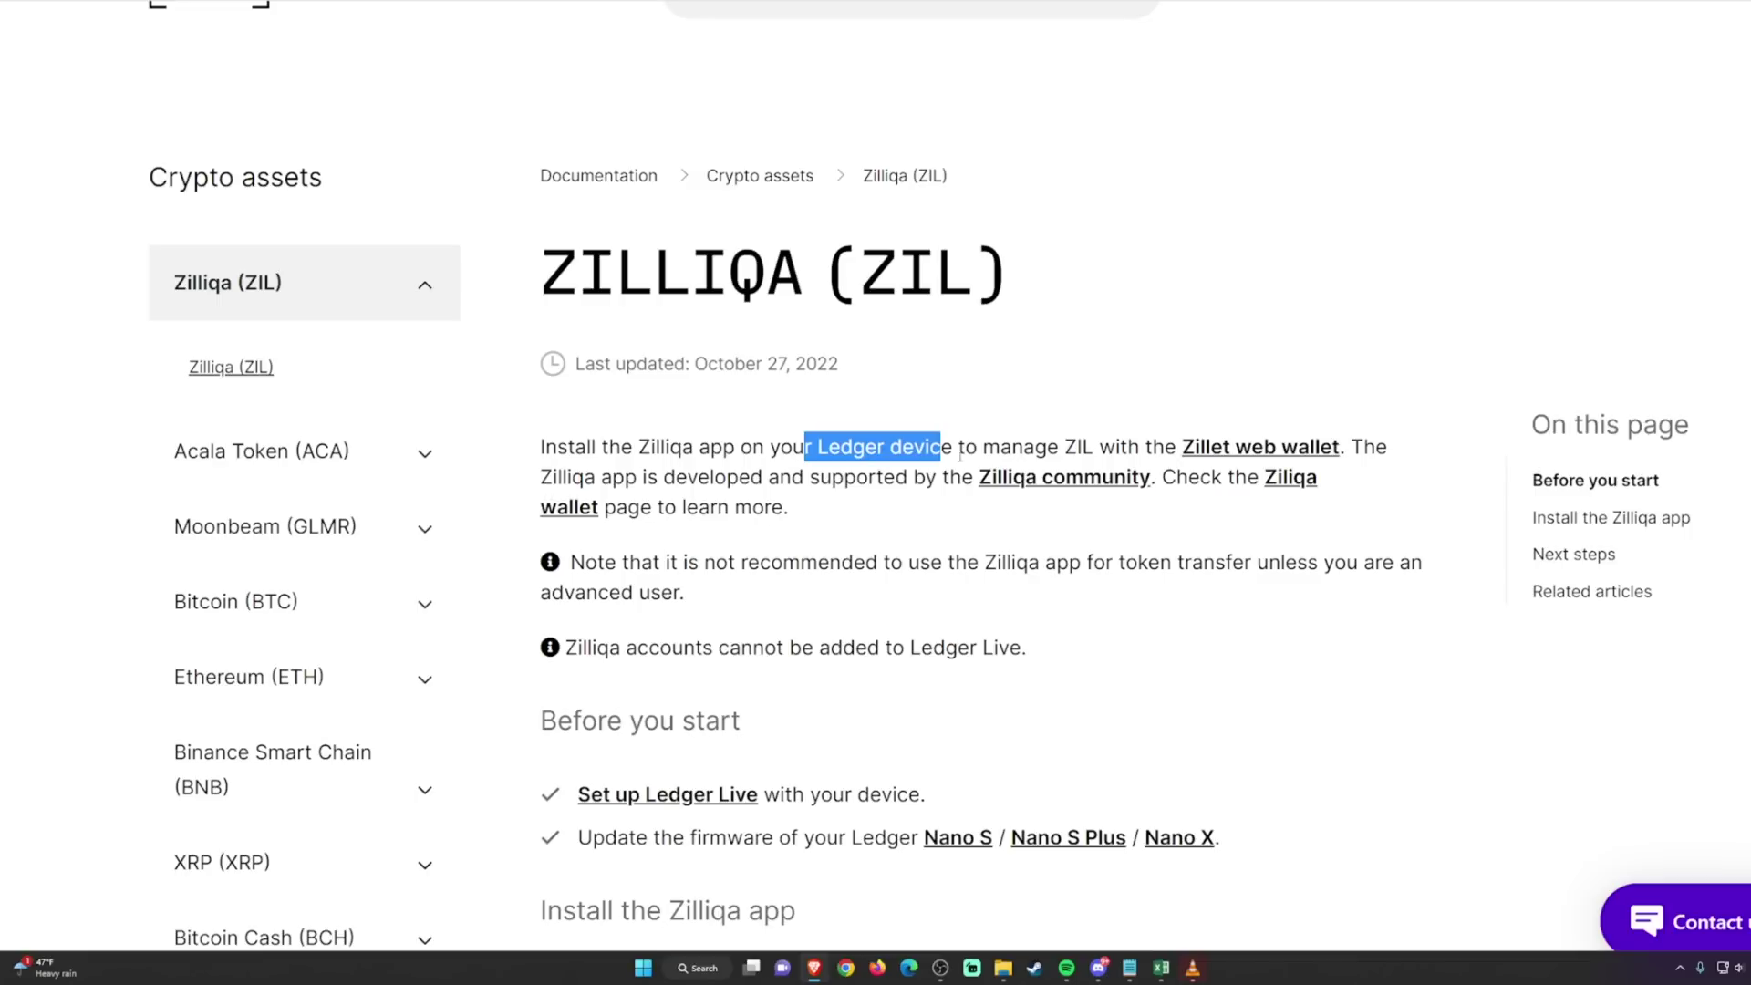
click(1118, 323)
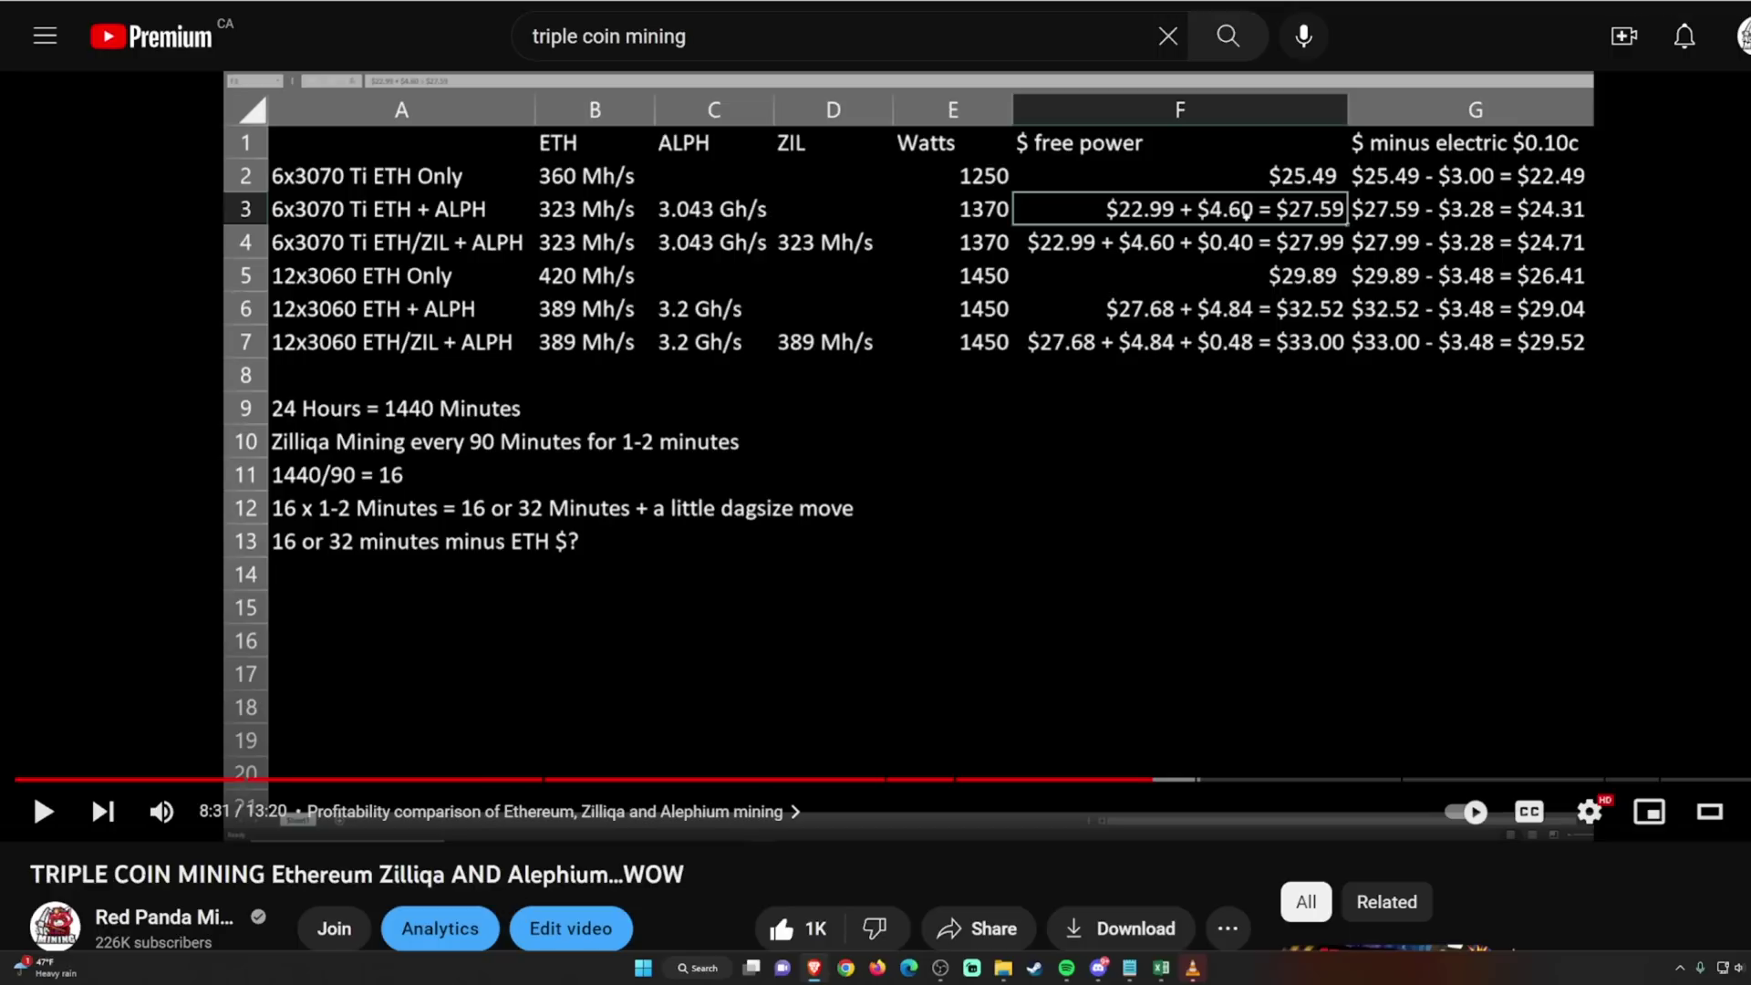
Step: Highlight the coin names in the Triple Coin Mining video title, then cancel the Hive OS miner config
drag(266, 876, 667, 875)
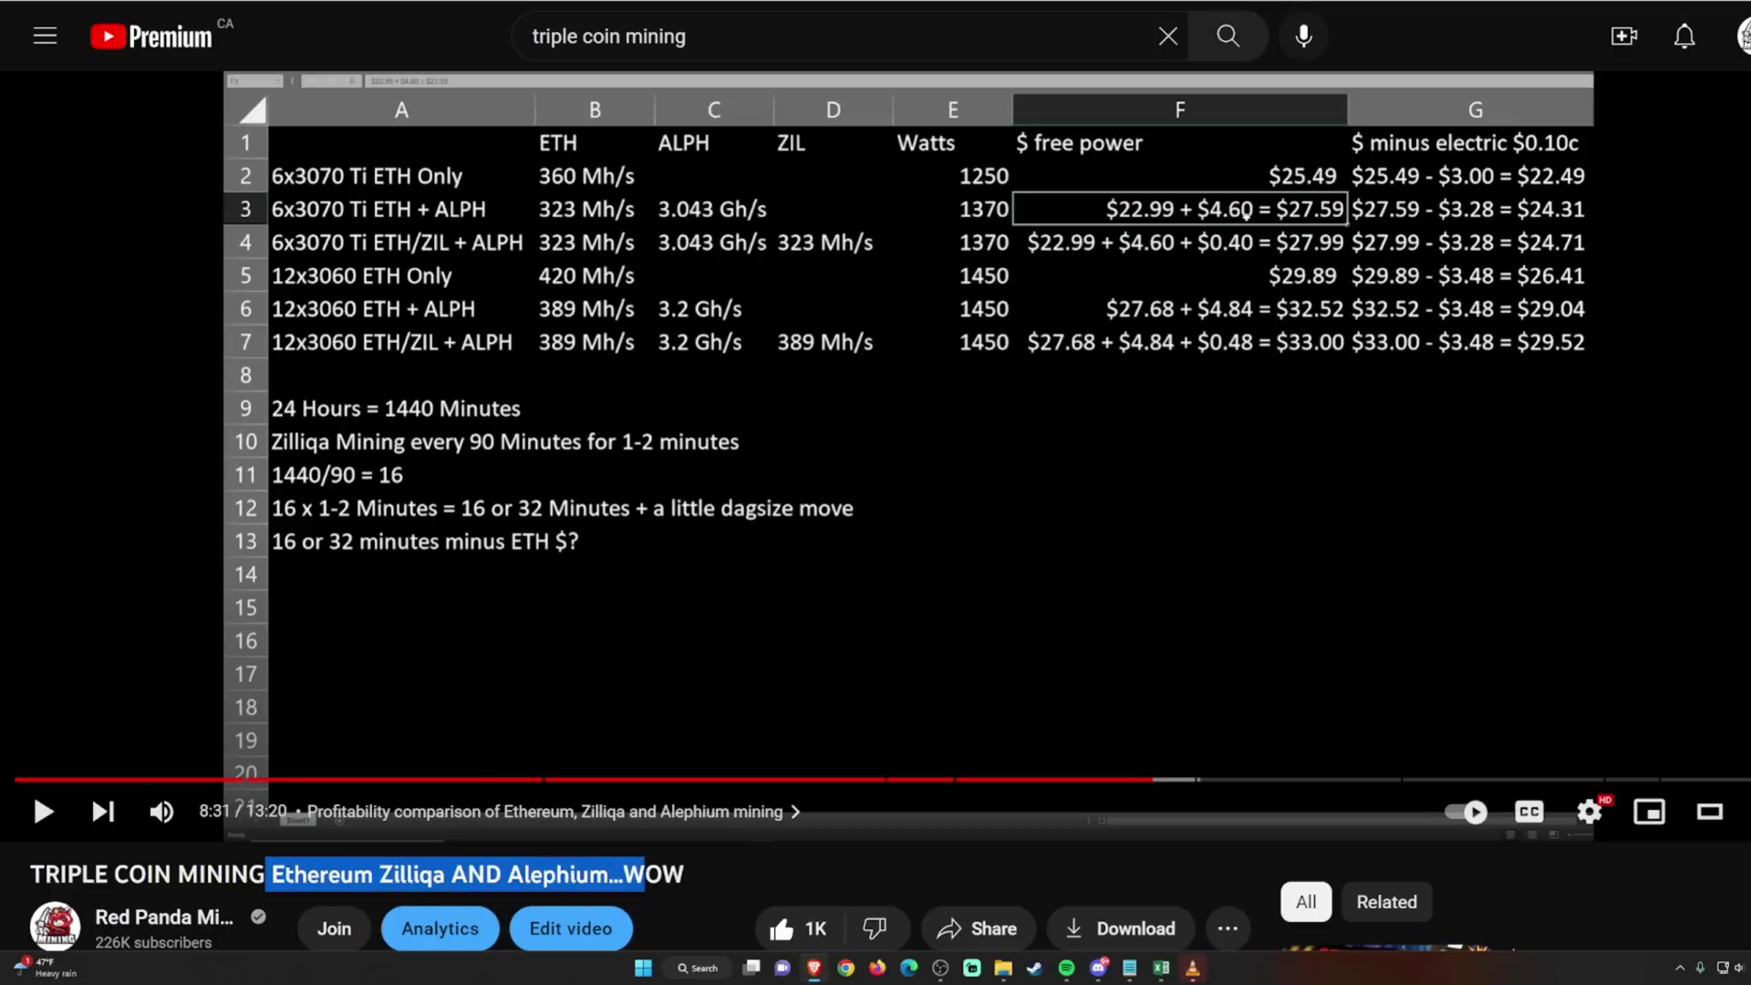
click(709, 887)
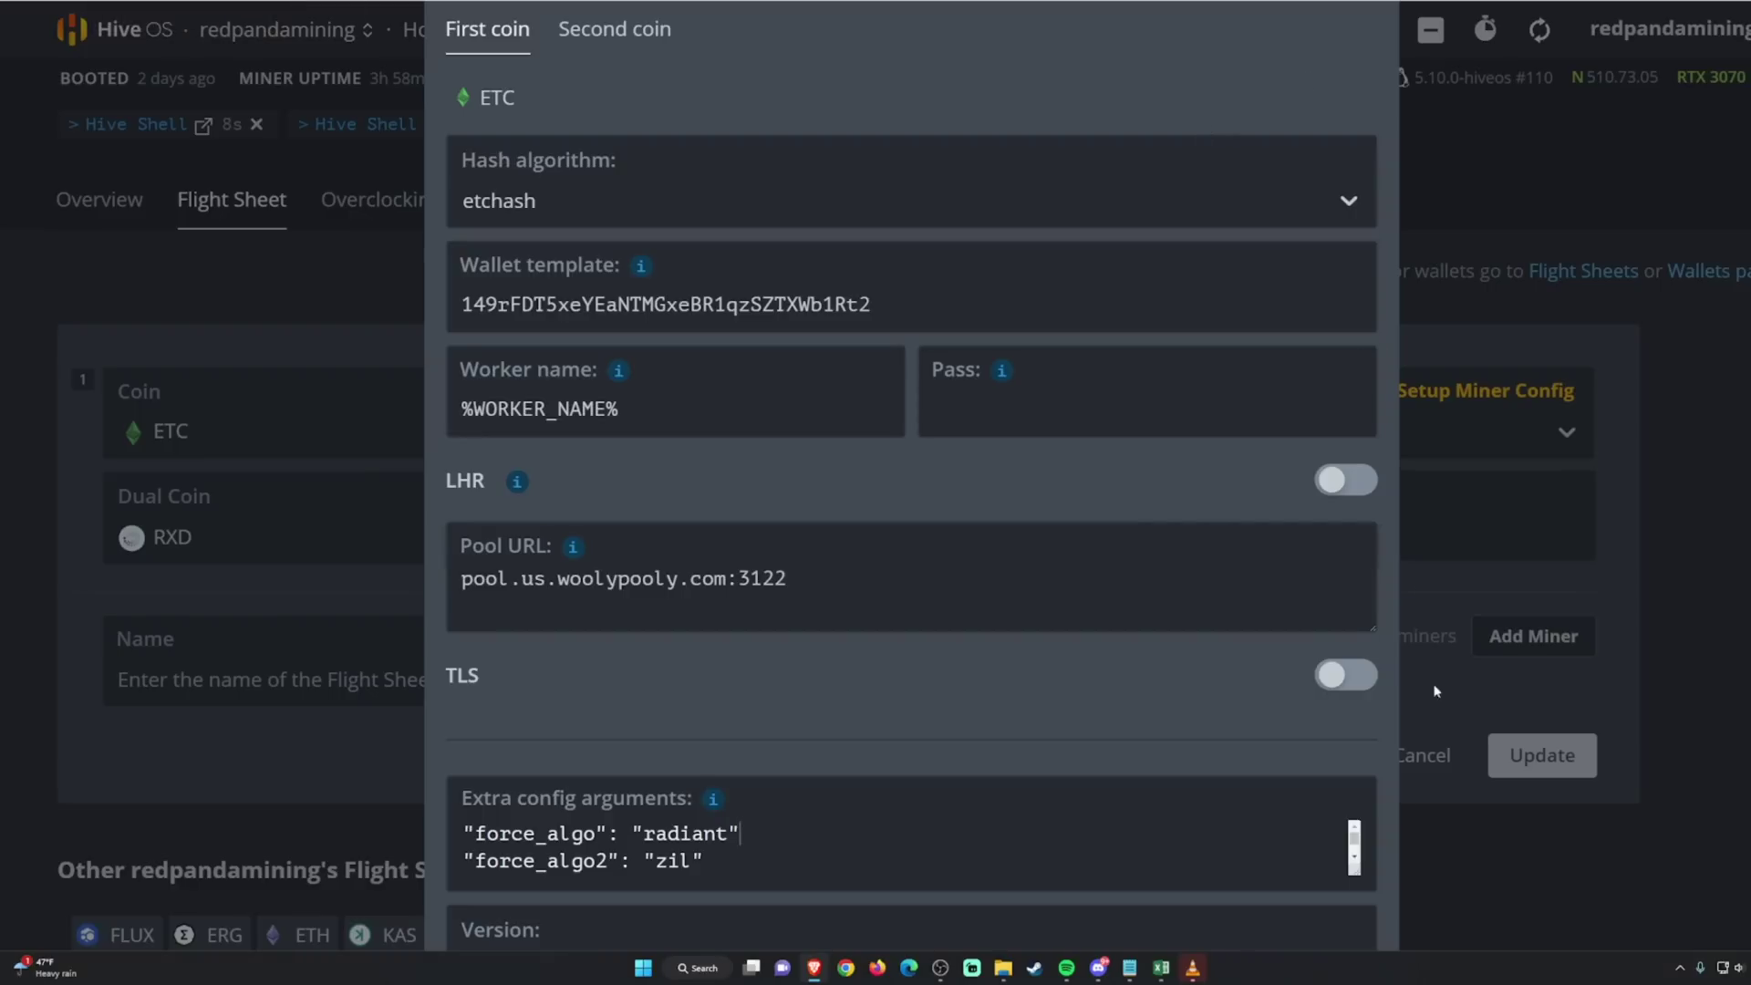
scroll(1423, 704, down, 2)
click(1127, 938)
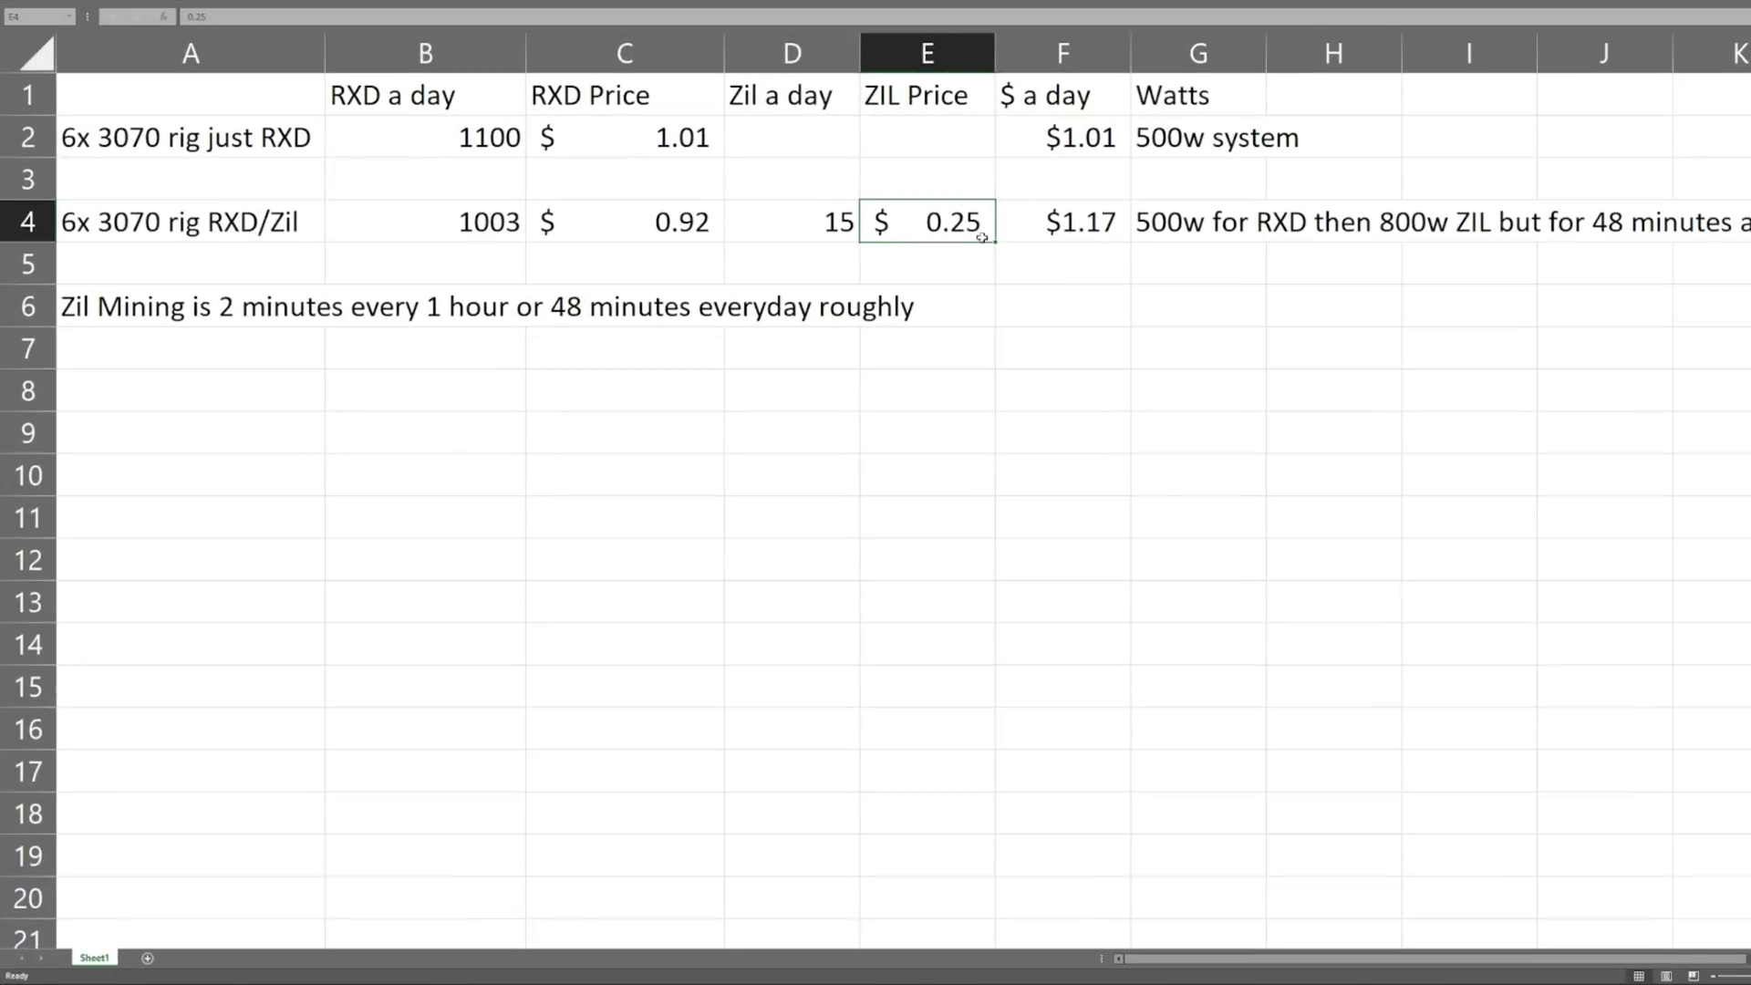
Step: Select cell F4 holding the $1.17 combined daily earnings
click(1055, 231)
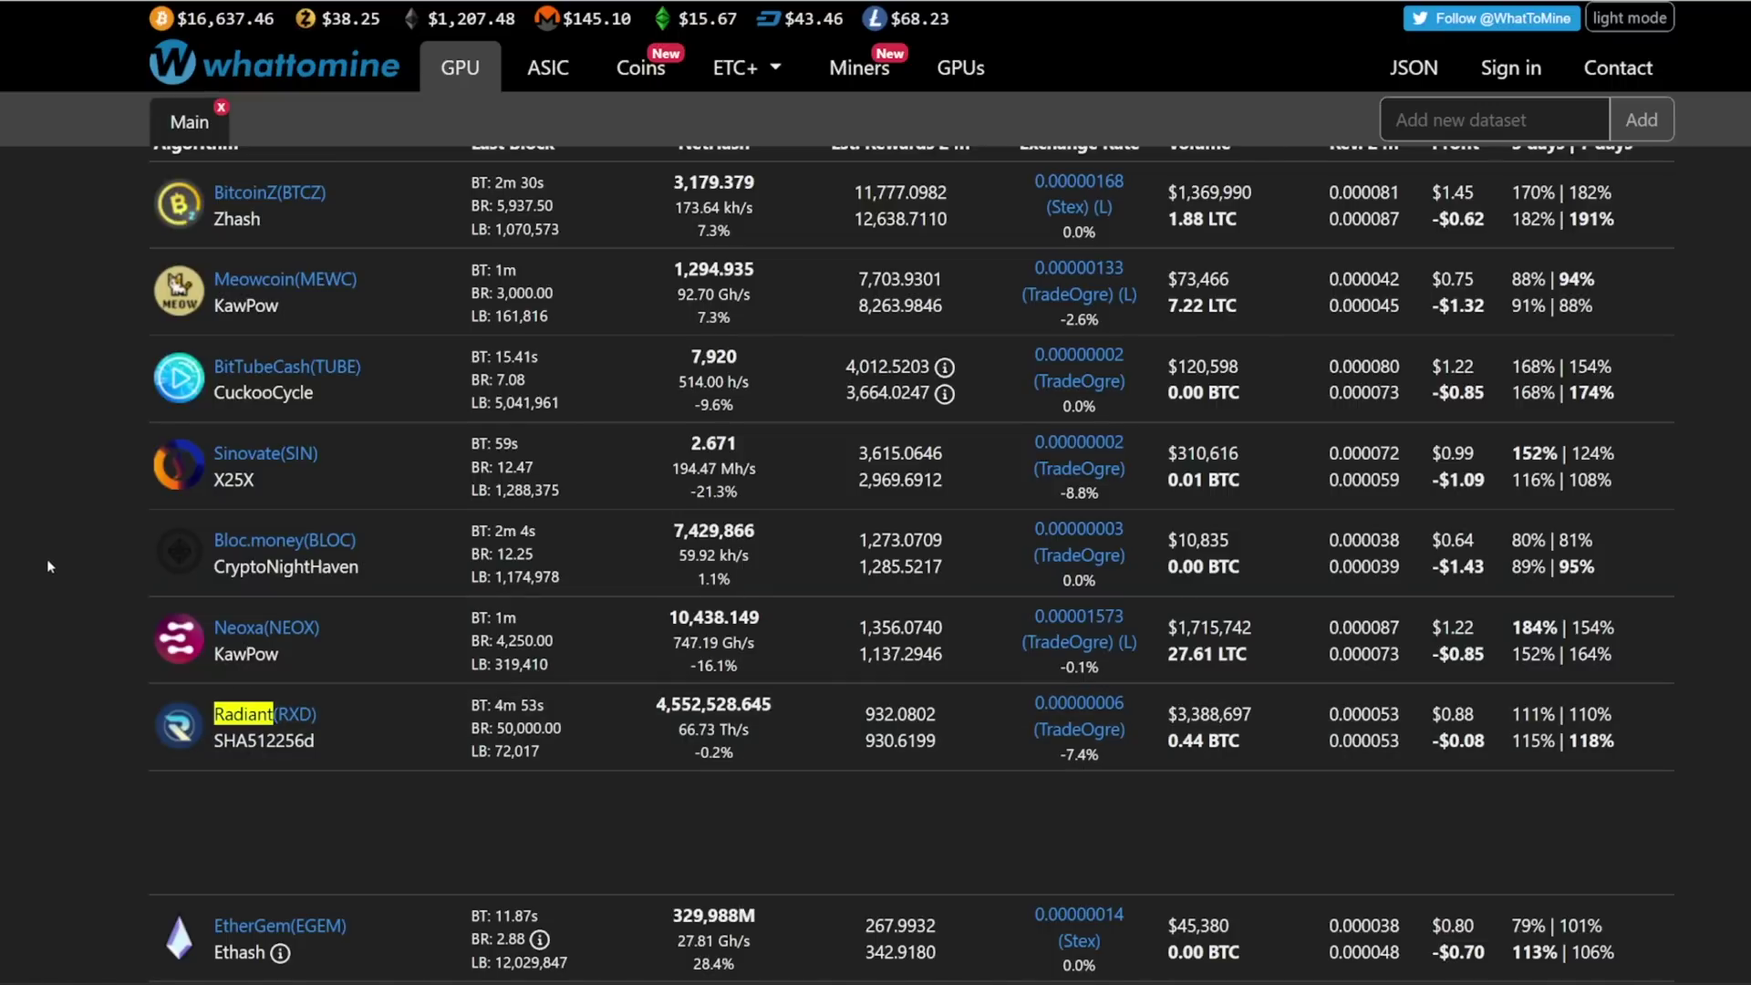
Step: Highlight the Neoxa, Olhash, Alephium and Kaspa entries in BzMiner's Supported Algos list
scroll(41, 558, up, 10)
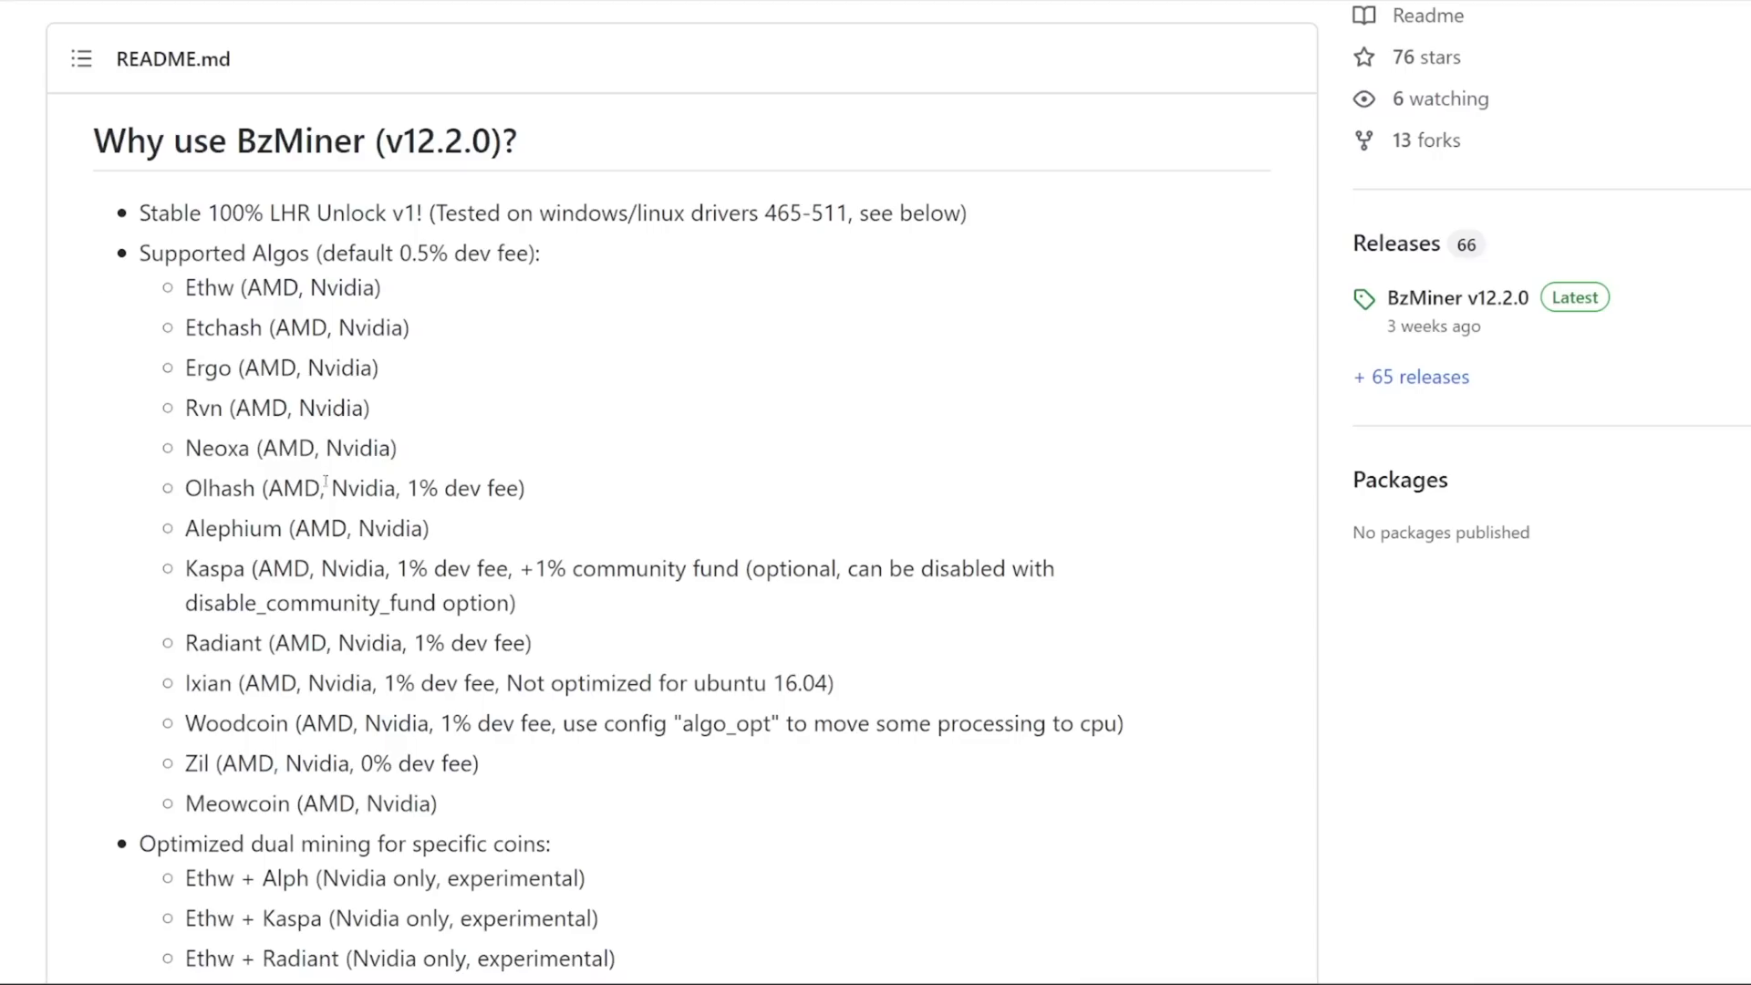
drag(185, 448, 263, 490)
click(409, 456)
click(313, 493)
drag(184, 531, 283, 530)
click(297, 533)
drag(198, 568, 294, 569)
click(372, 572)
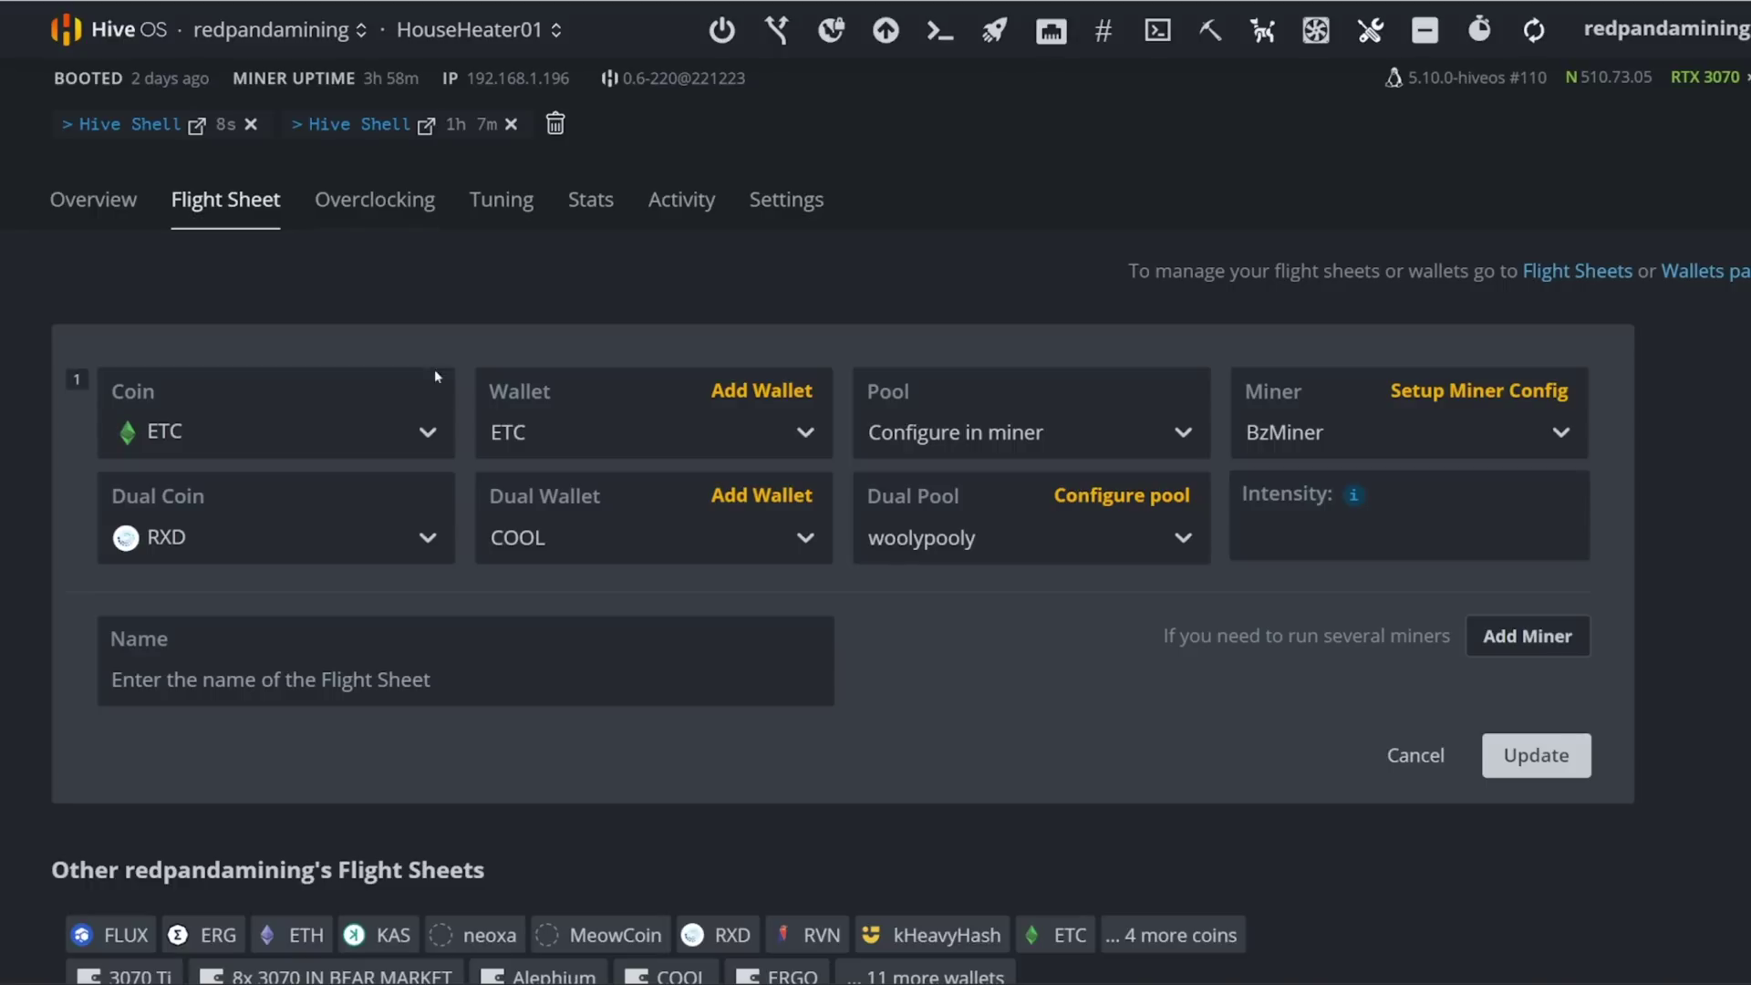
Step: Review the BzMiner Setup Miner Config's First coin and Second coin settings
click(1486, 387)
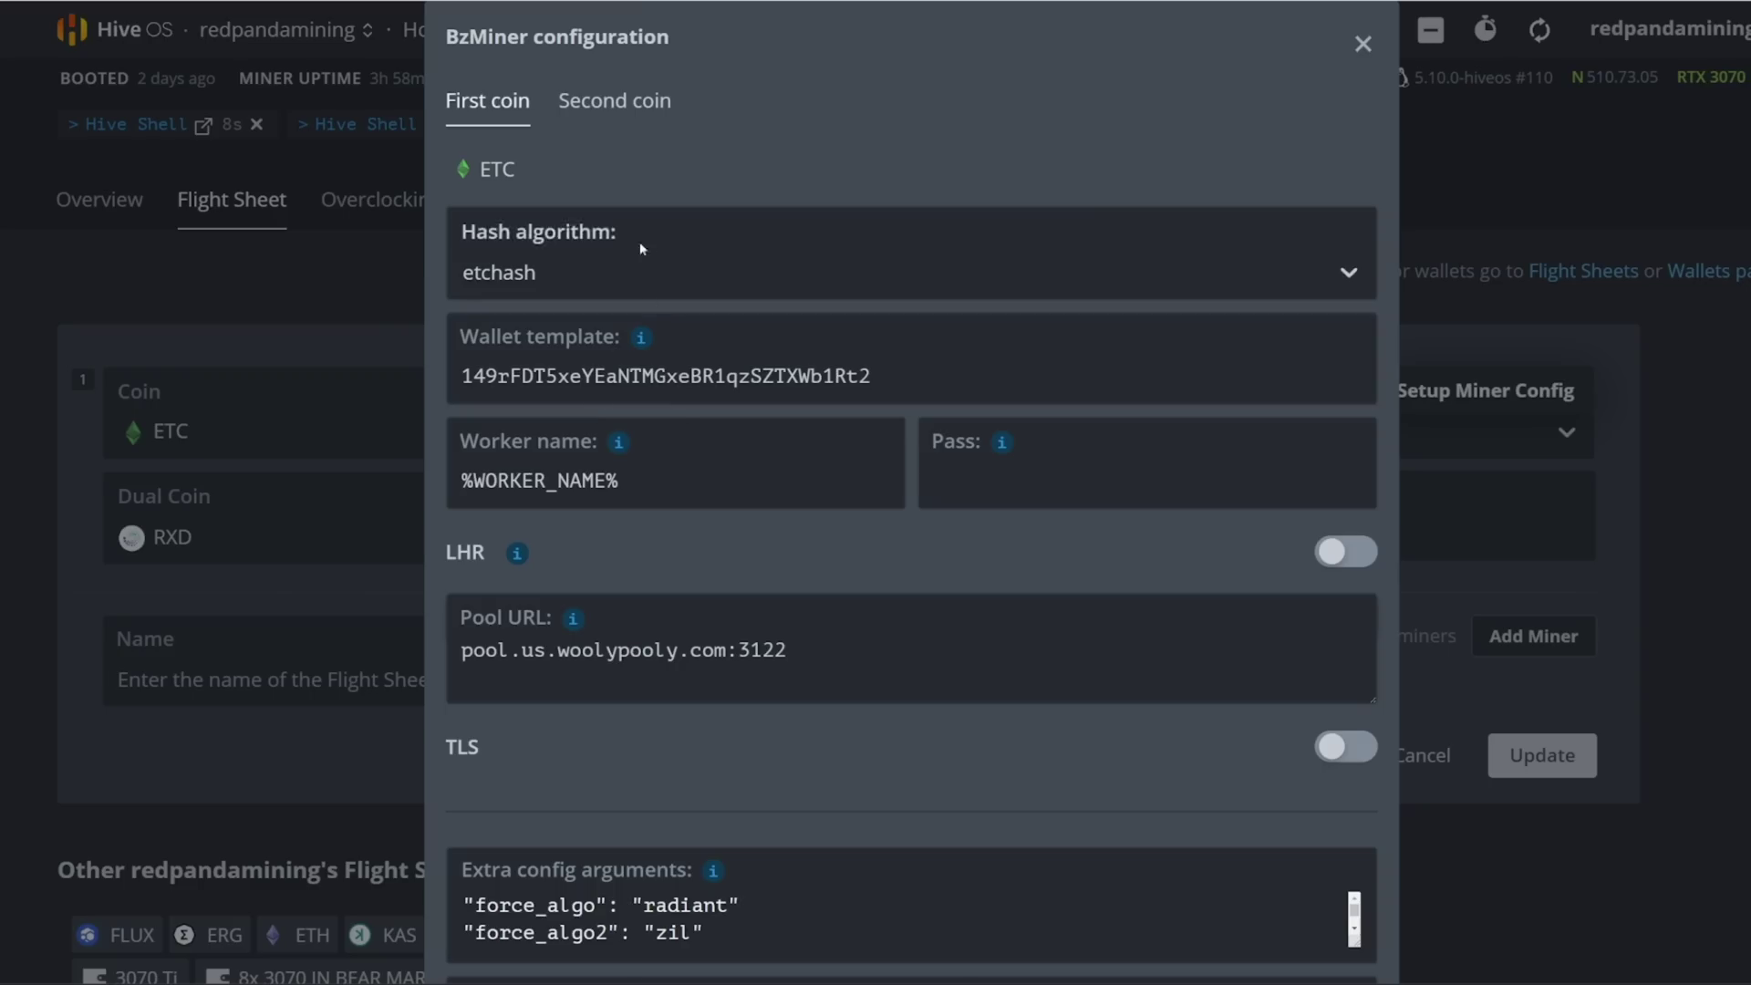
scroll(586, 380, down, 3)
scroll(584, 274, up, 3)
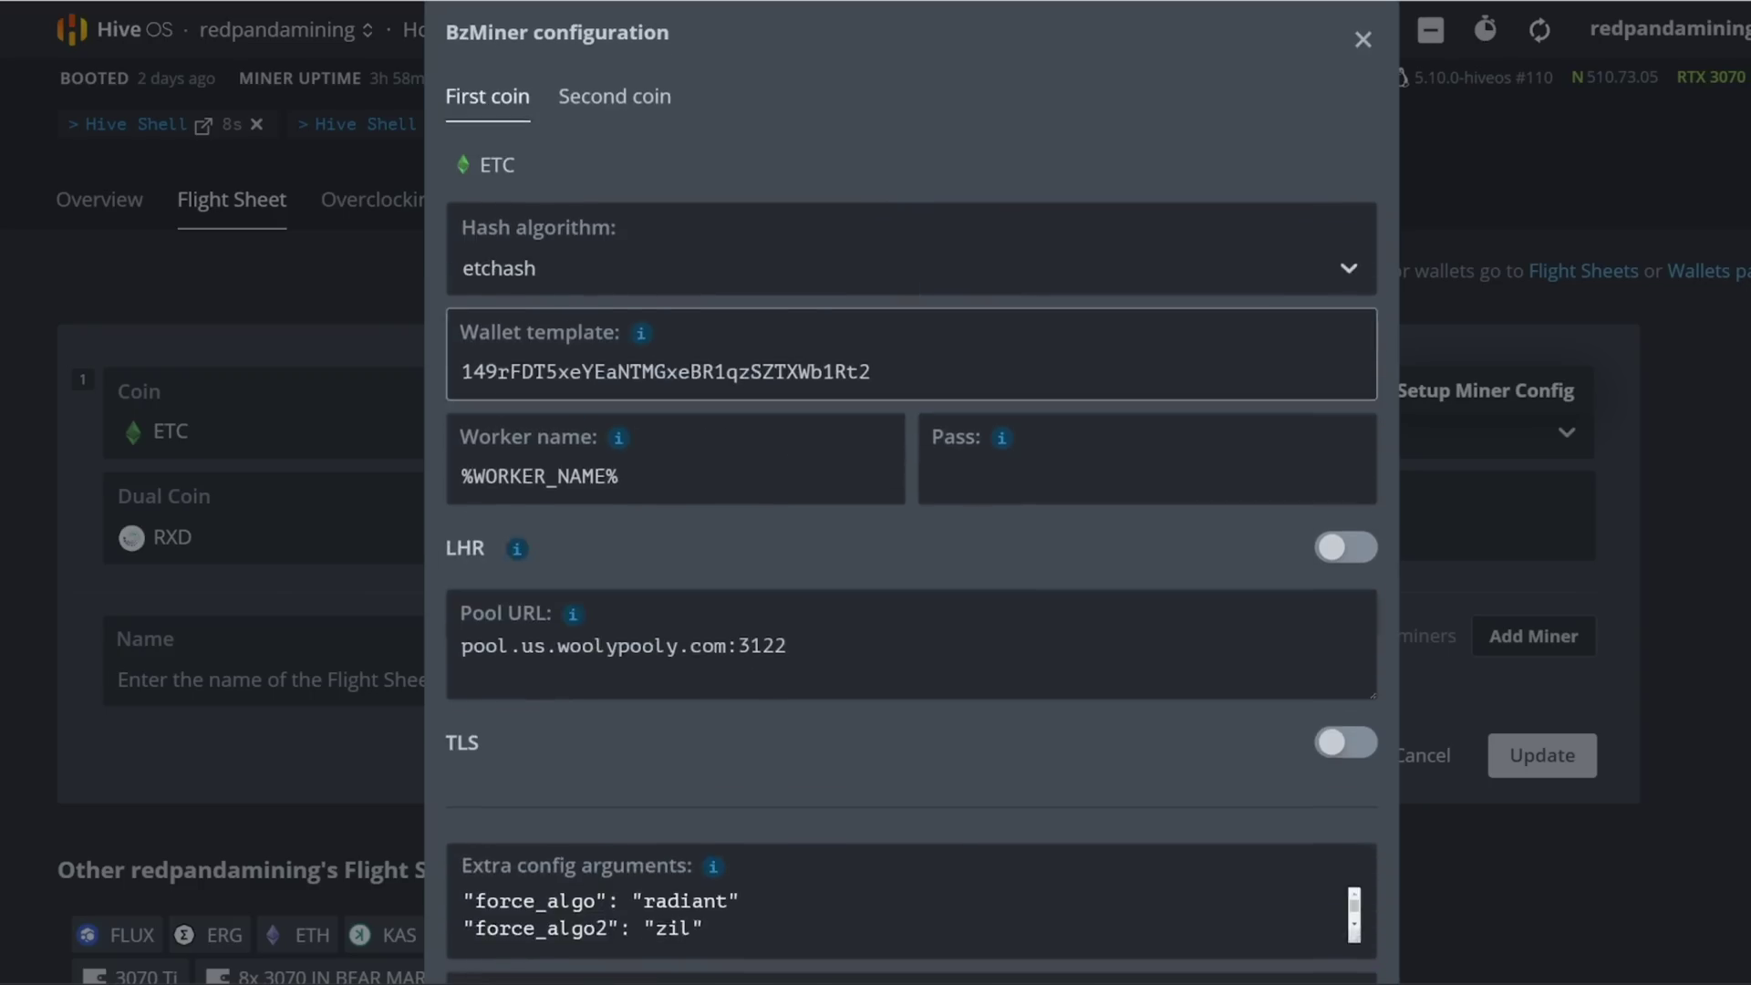
click(584, 110)
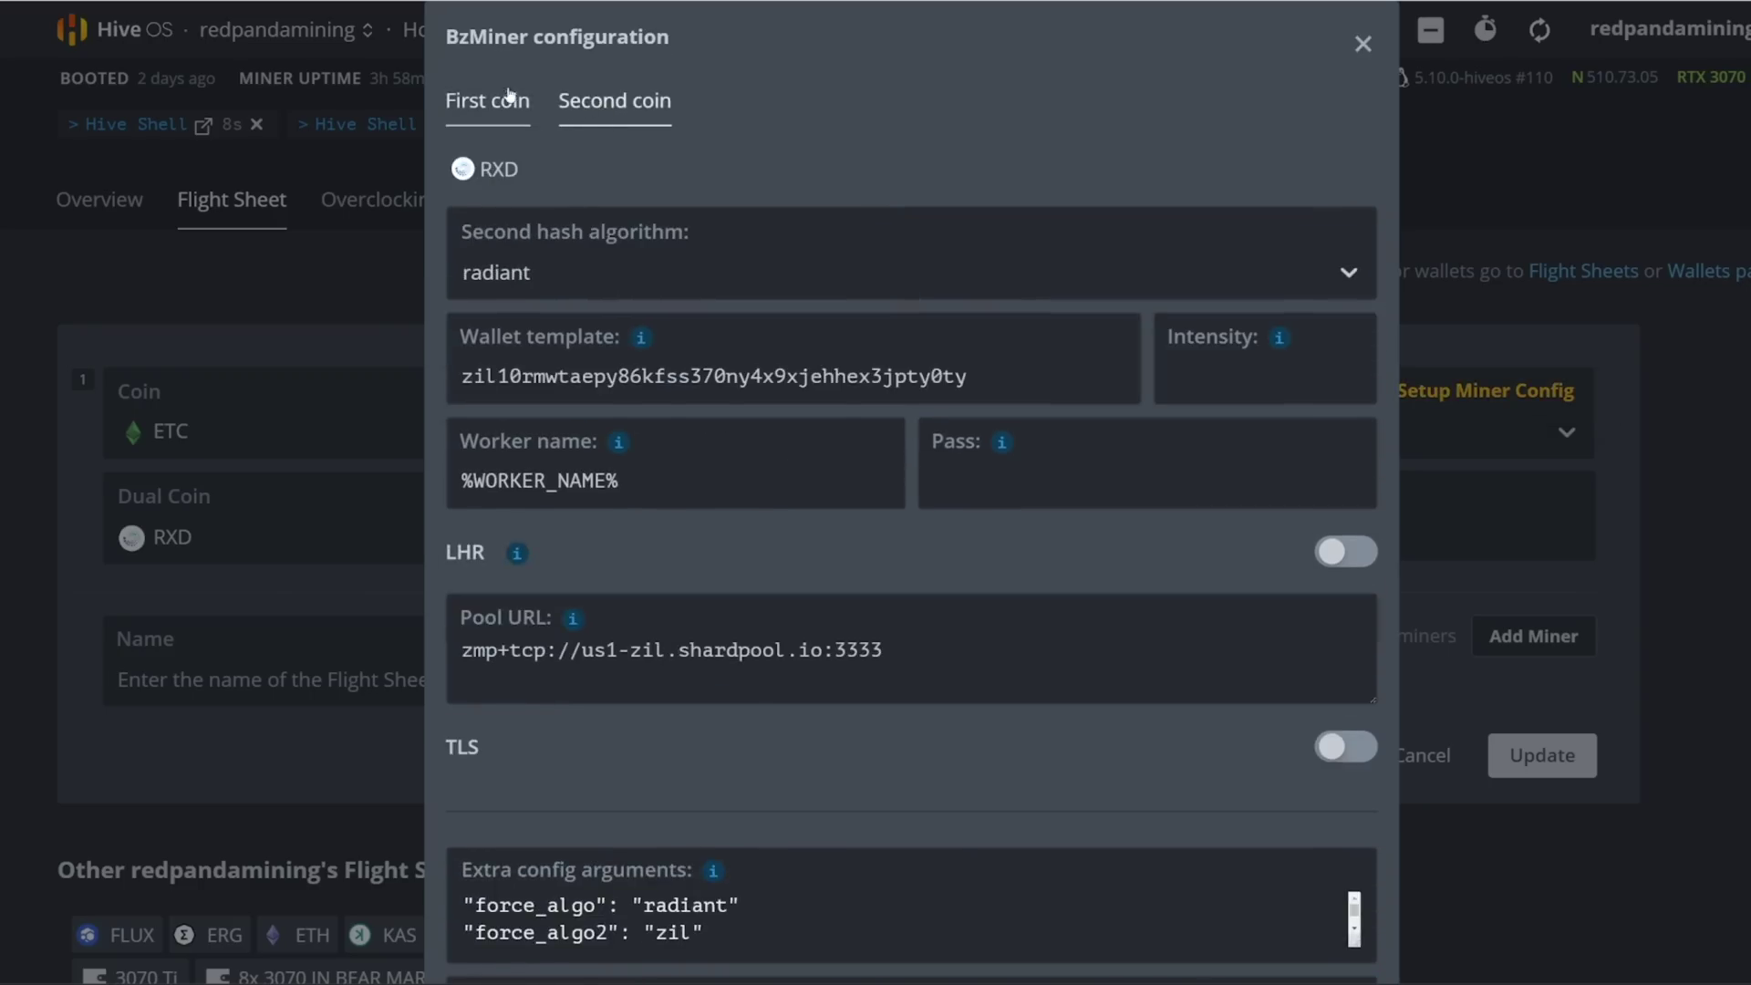
scroll(710, 500, down, 3)
scroll(614, 533, up, 3)
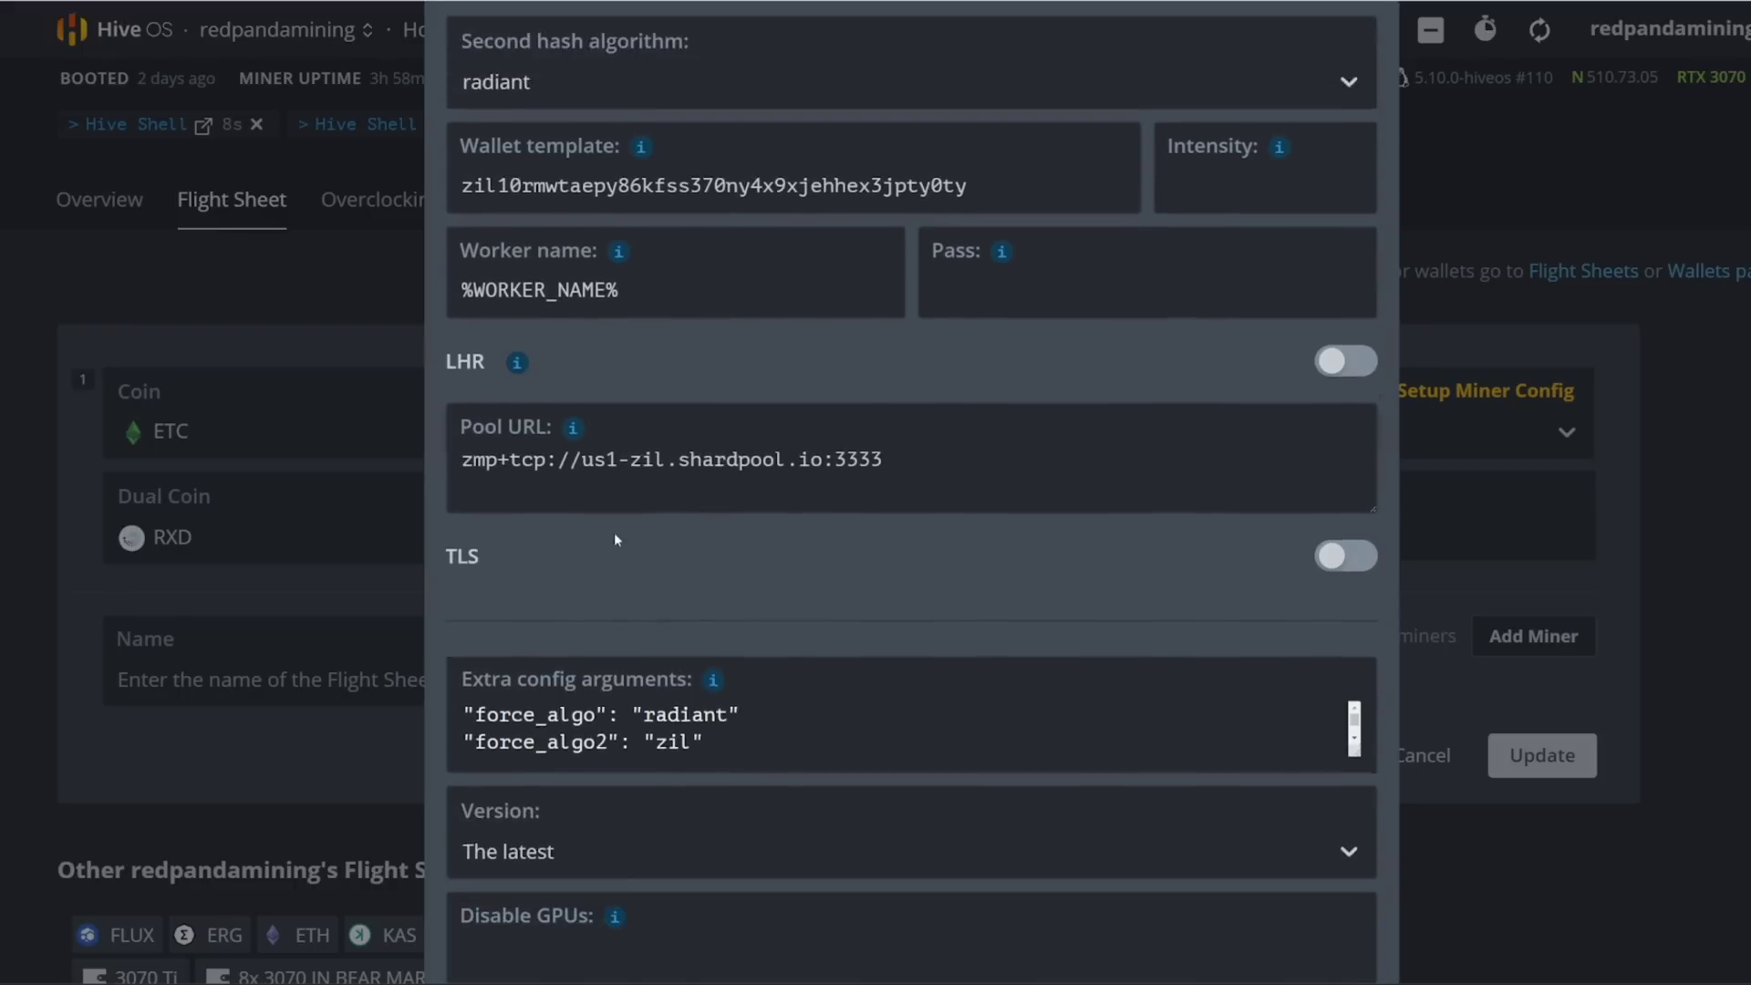
scroll(615, 535, down, 3)
scroll(675, 638, down, 2)
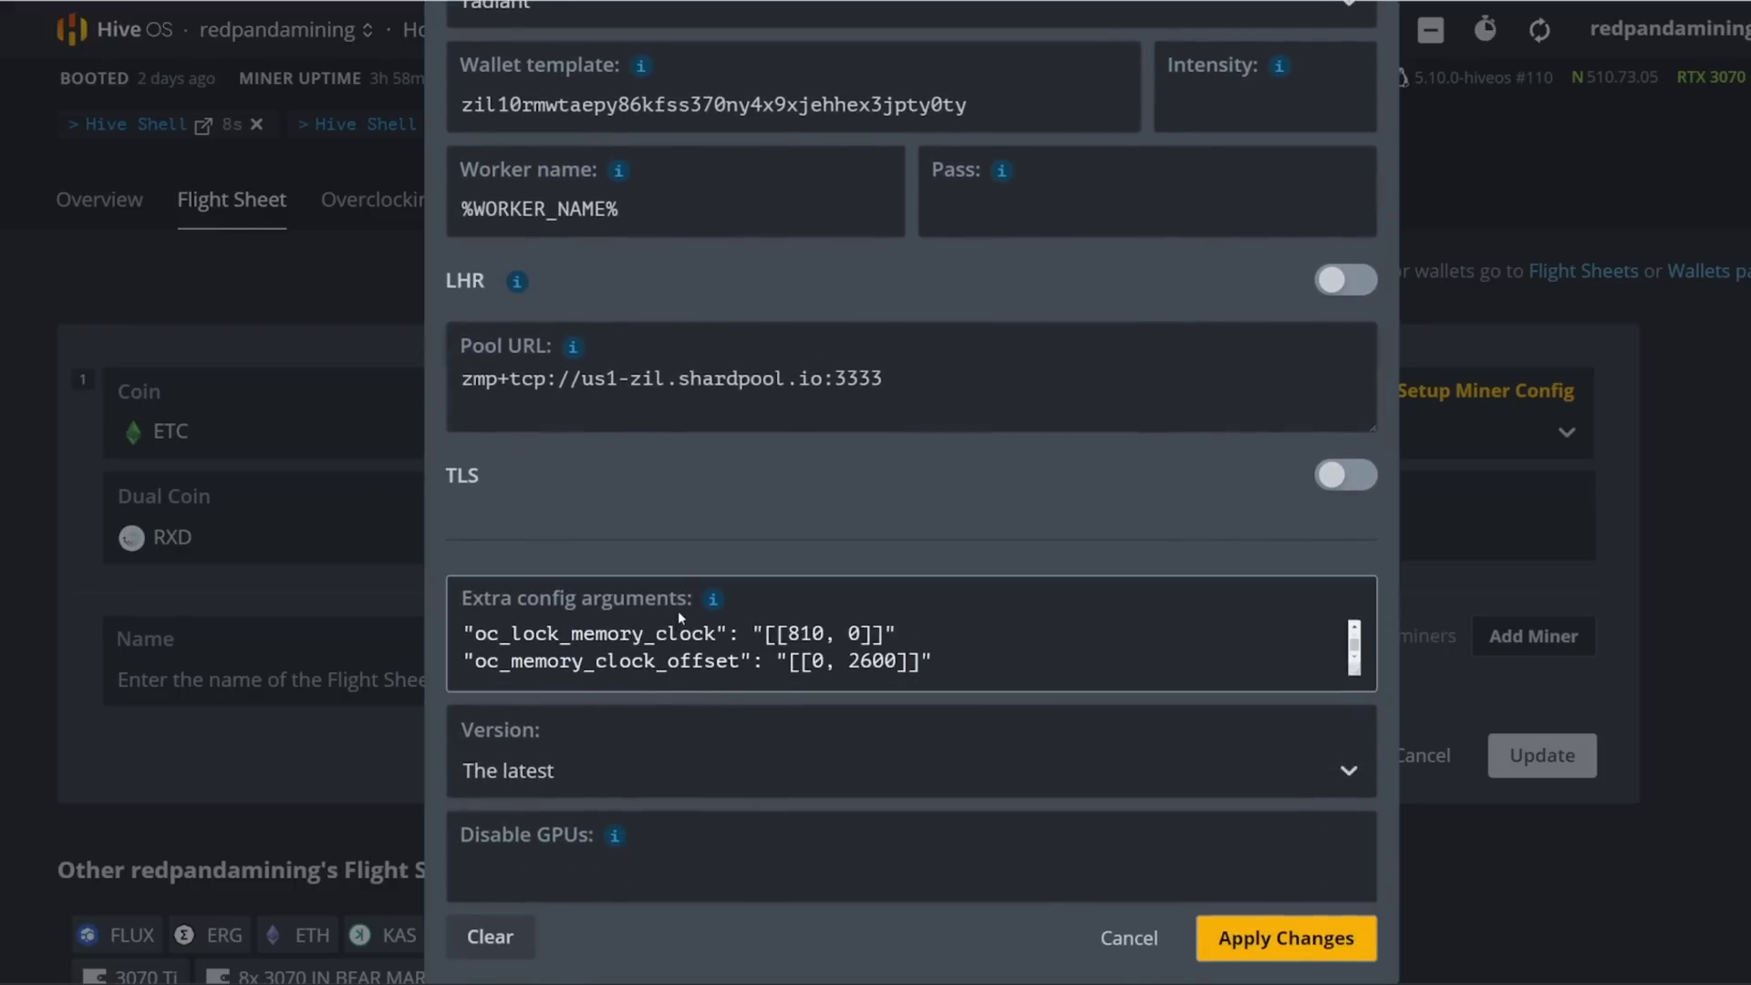
scroll(677, 610, up, 2)
scroll(861, 836, up, 1)
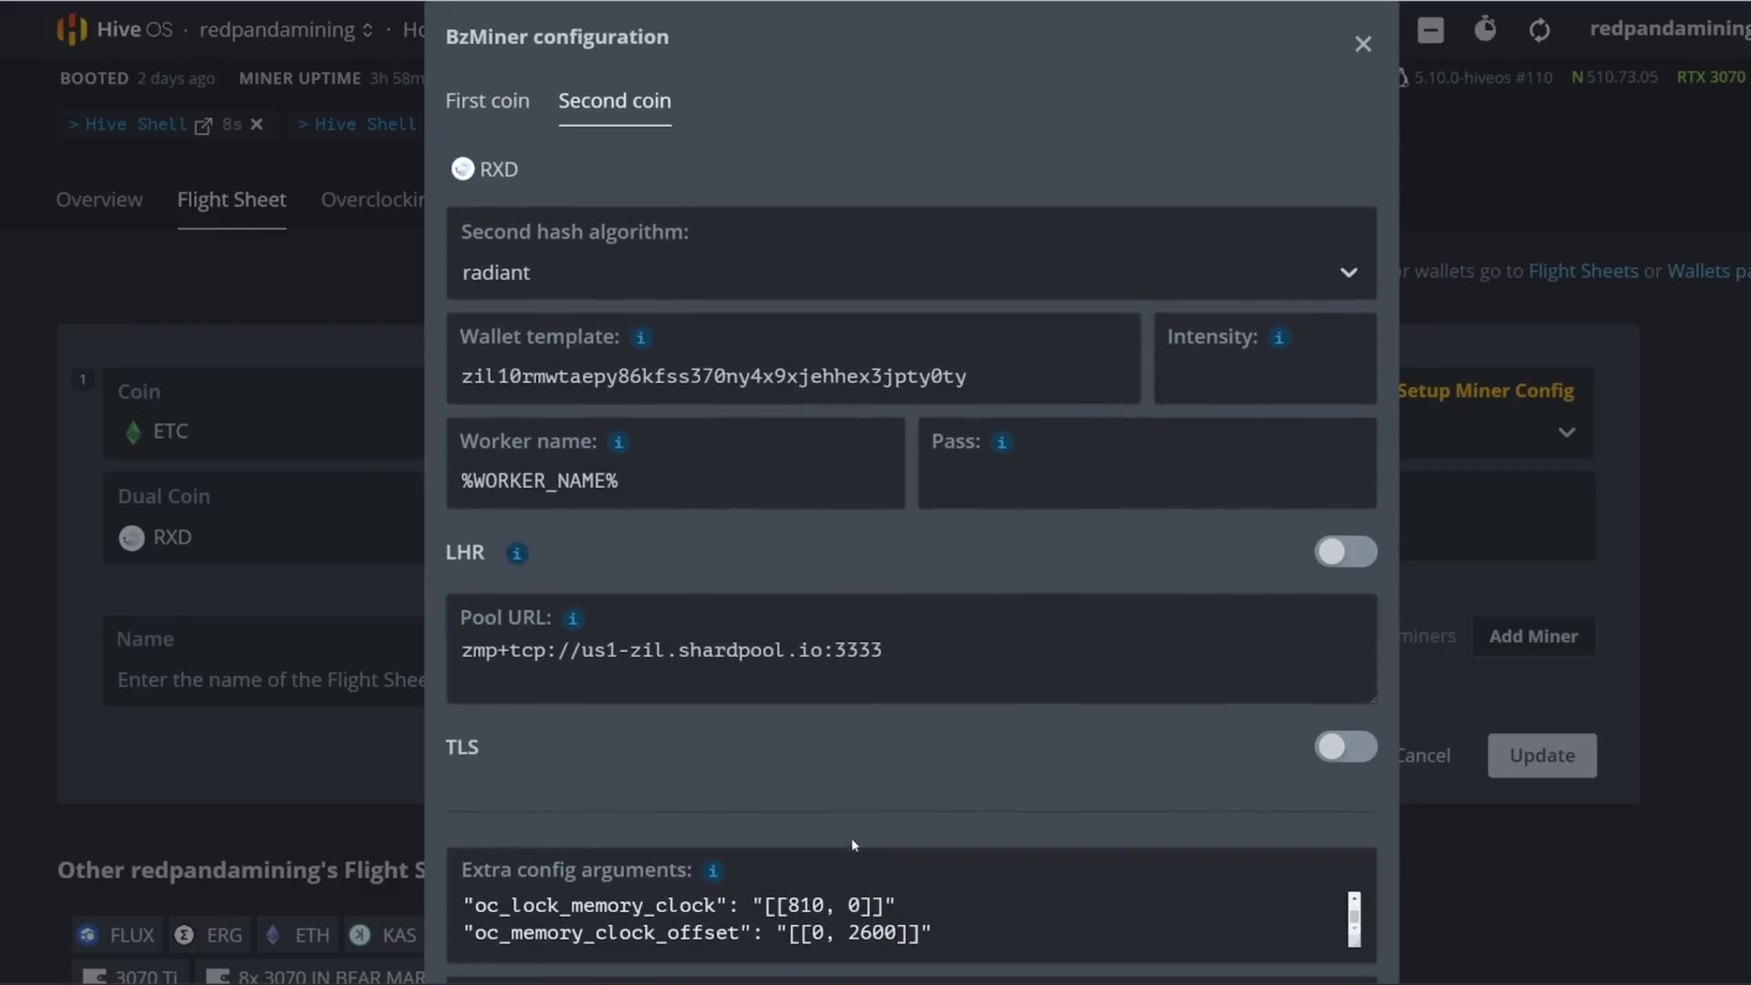
scroll(851, 902, up, 2)
Step: Close the config unchanged and view the rig Overview: six RTX 3070s at 4.217 GH/s
click(1362, 46)
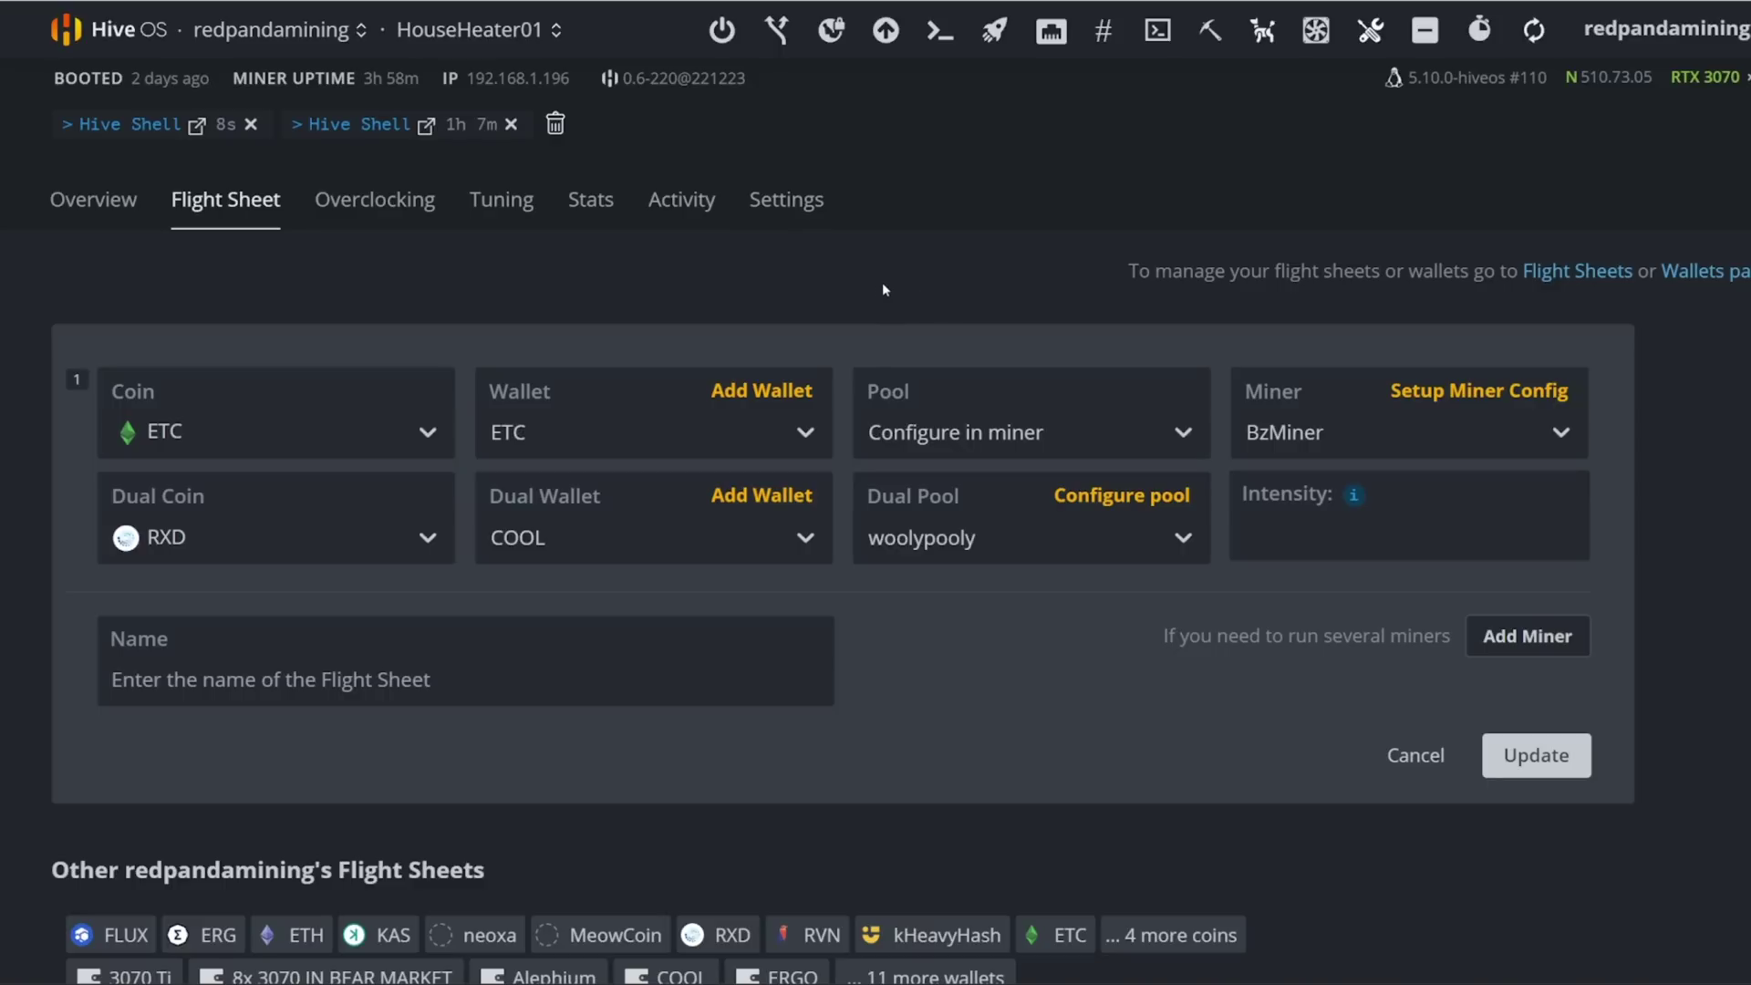
click(87, 202)
scroll(1117, 459, down, 3)
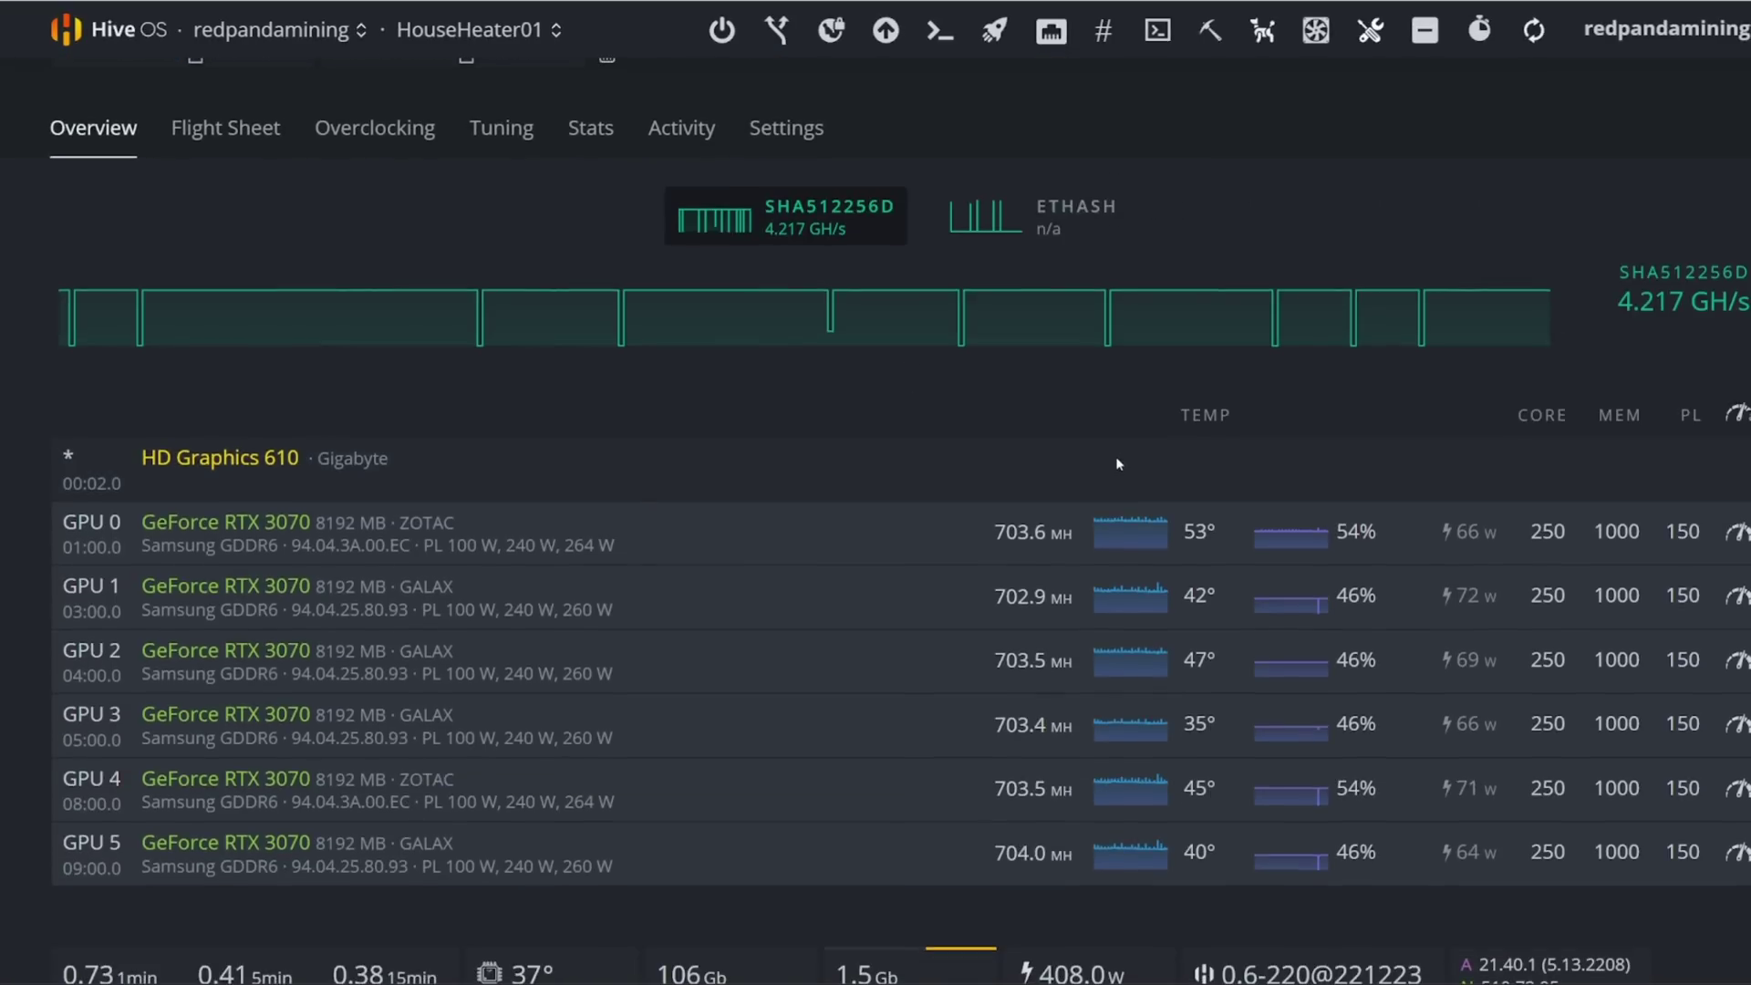